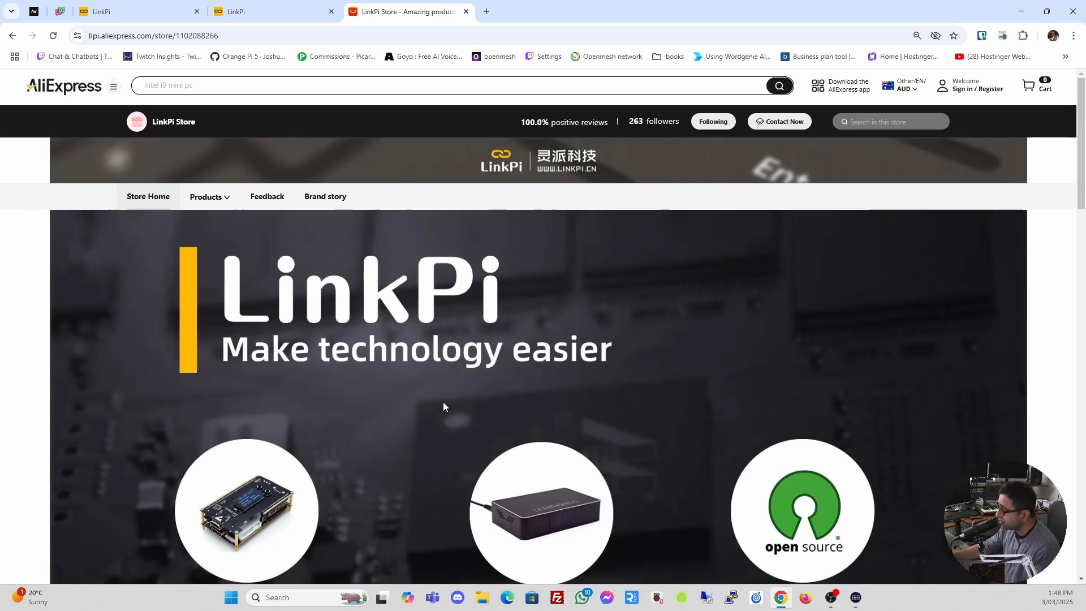
- Browse the LinkPi store's products and view the TinyENC1 HDMI encoder listing in a separate tab, dismissing the Google sign-in prompt
scroll(443, 405, down, 4)
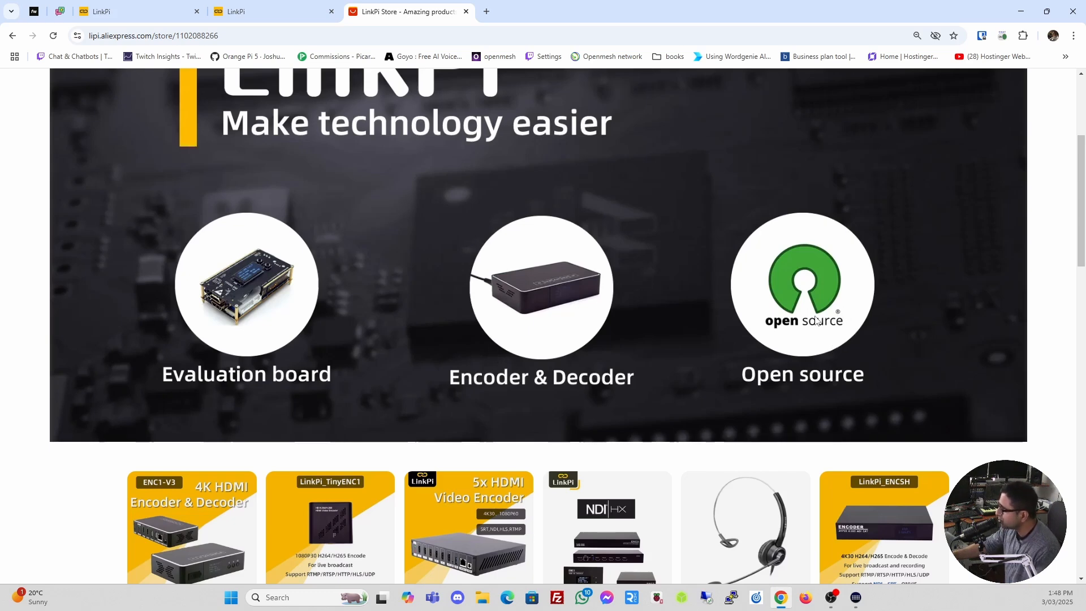
scroll(775, 349, up, 4)
scroll(775, 355, down, 4)
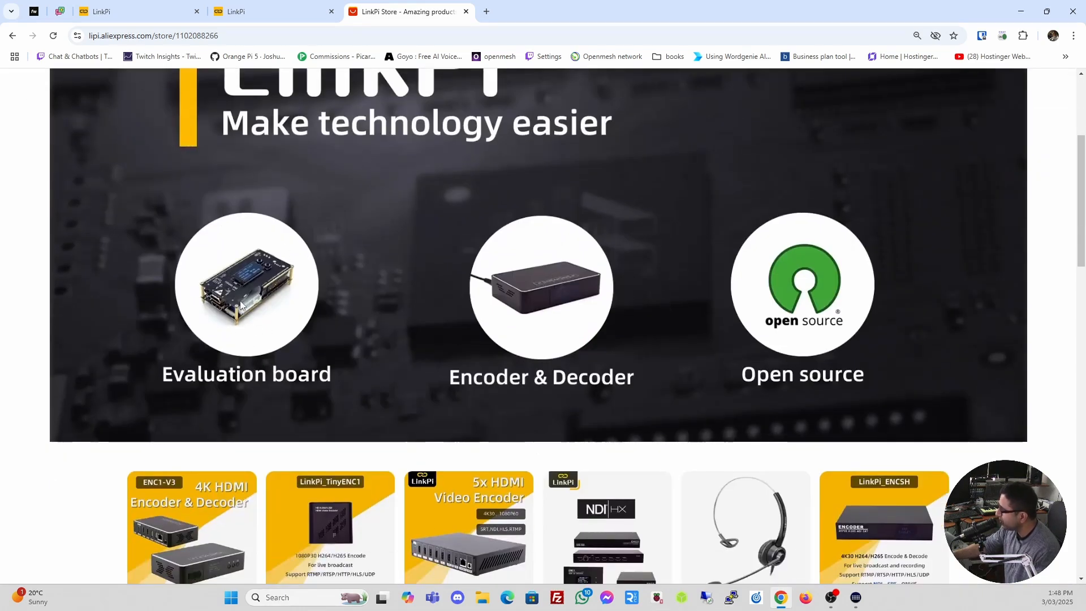
scroll(244, 303, down, 2)
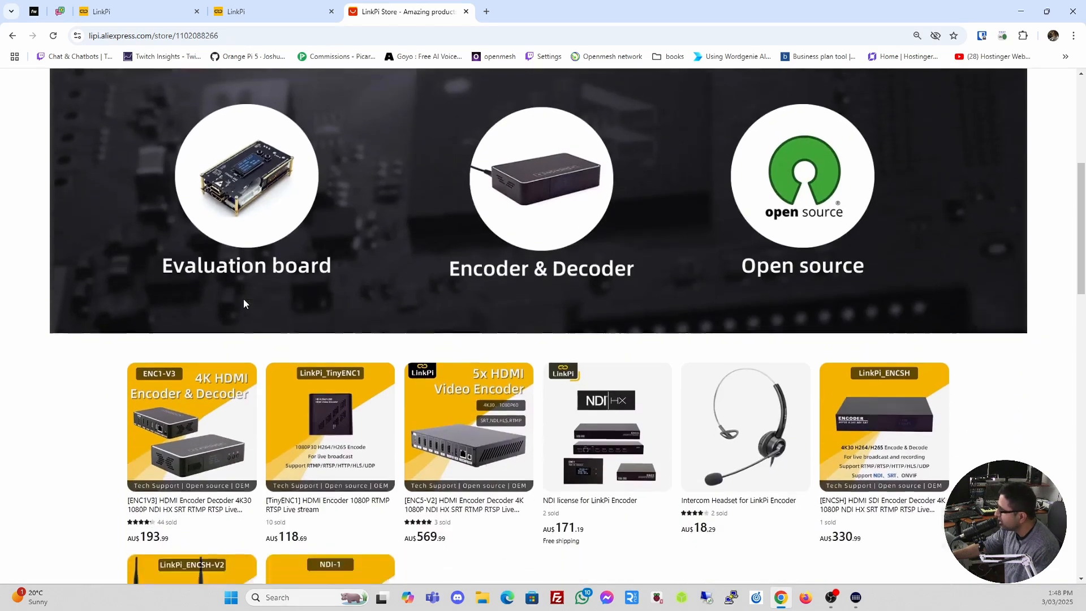
scroll(244, 303, down, 3)
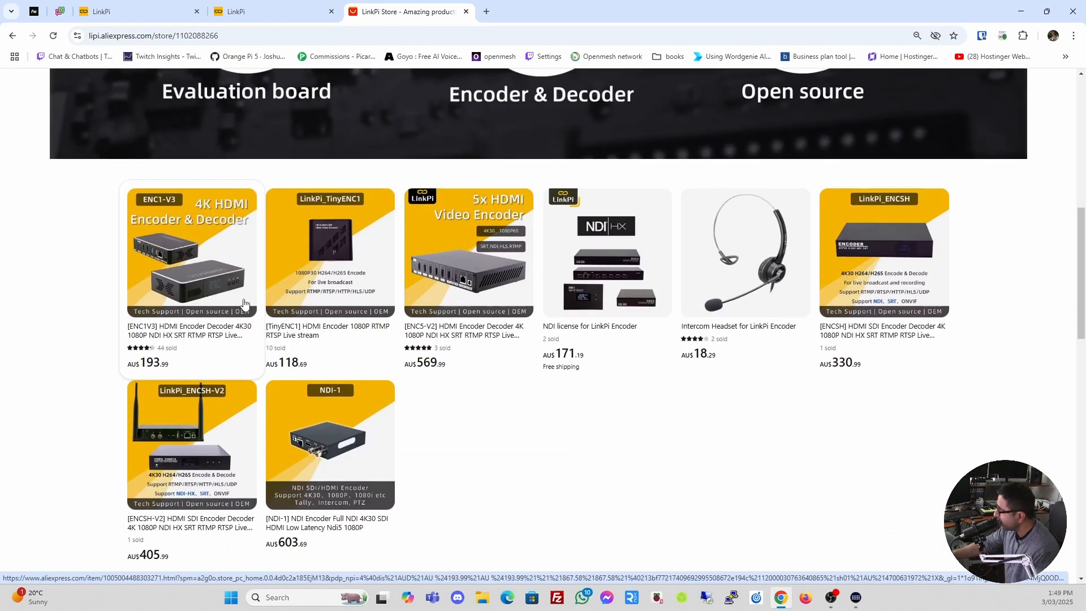
right_click(337, 249)
click(373, 257)
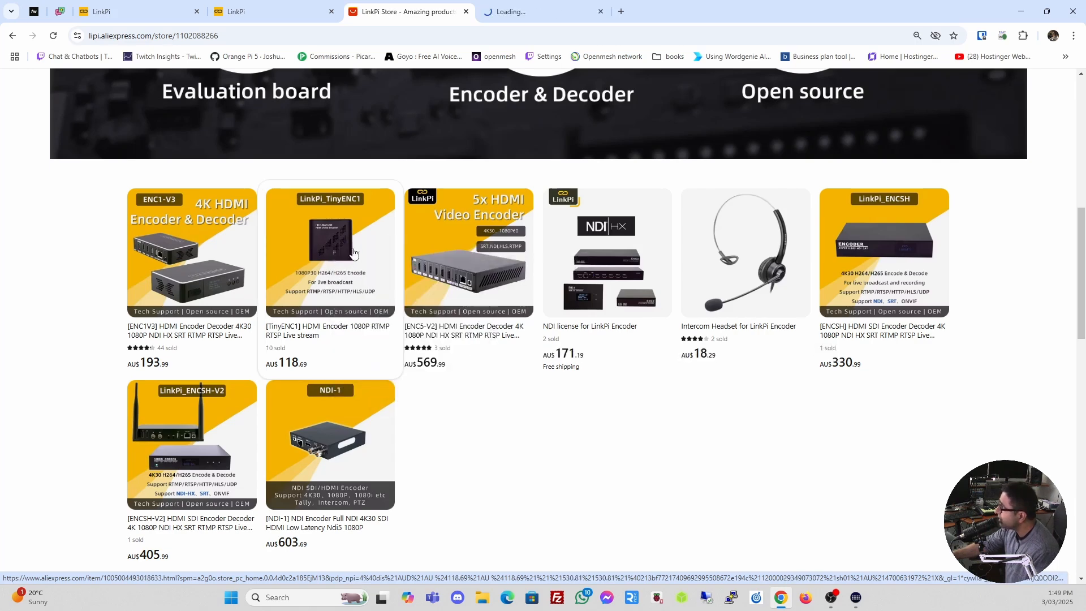
click(539, 11)
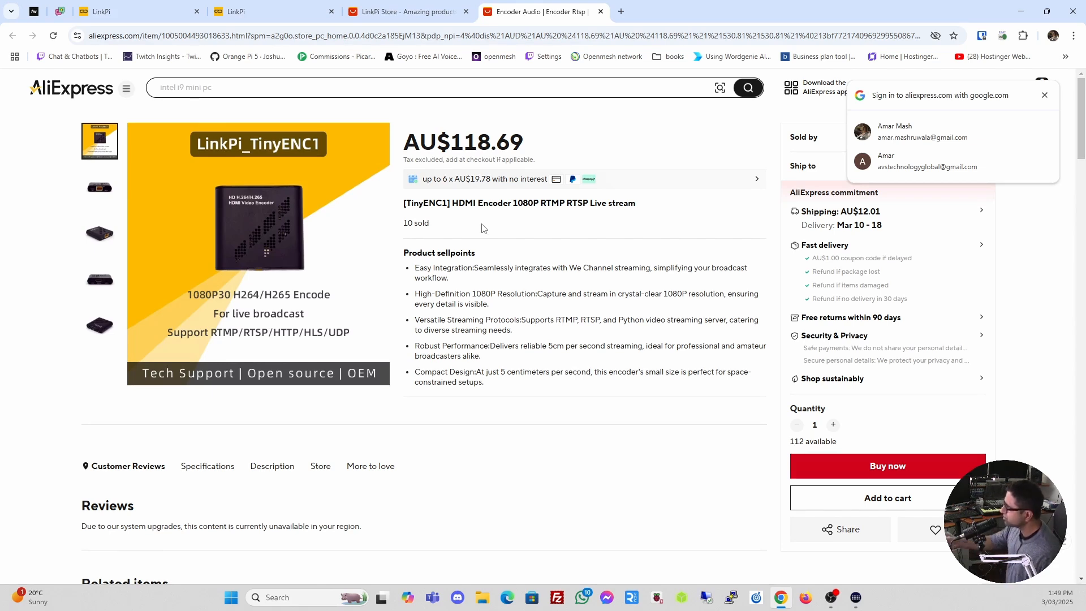
click(1044, 95)
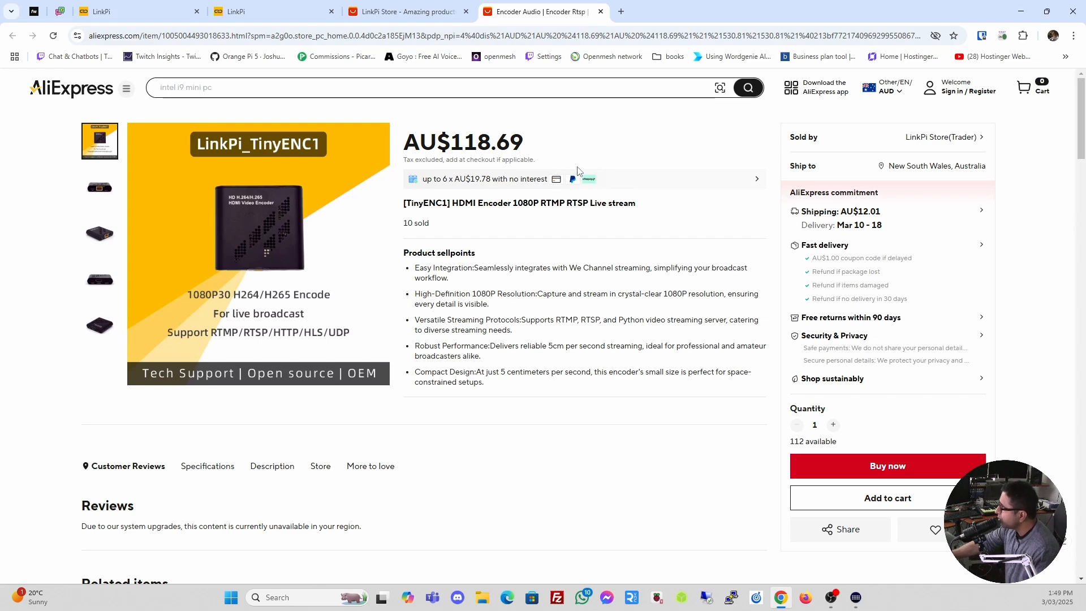
- Return to the store and open the ENC1-V3 encoder/decoder listing in a separate tab, viewing its interface diagram image
click(408, 11)
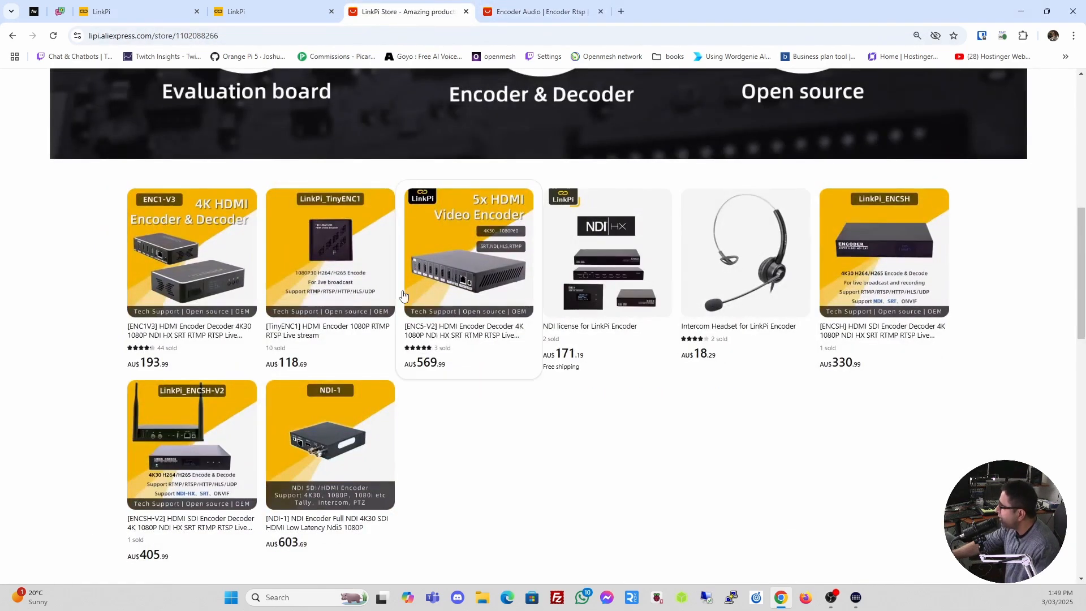
right_click(207, 254)
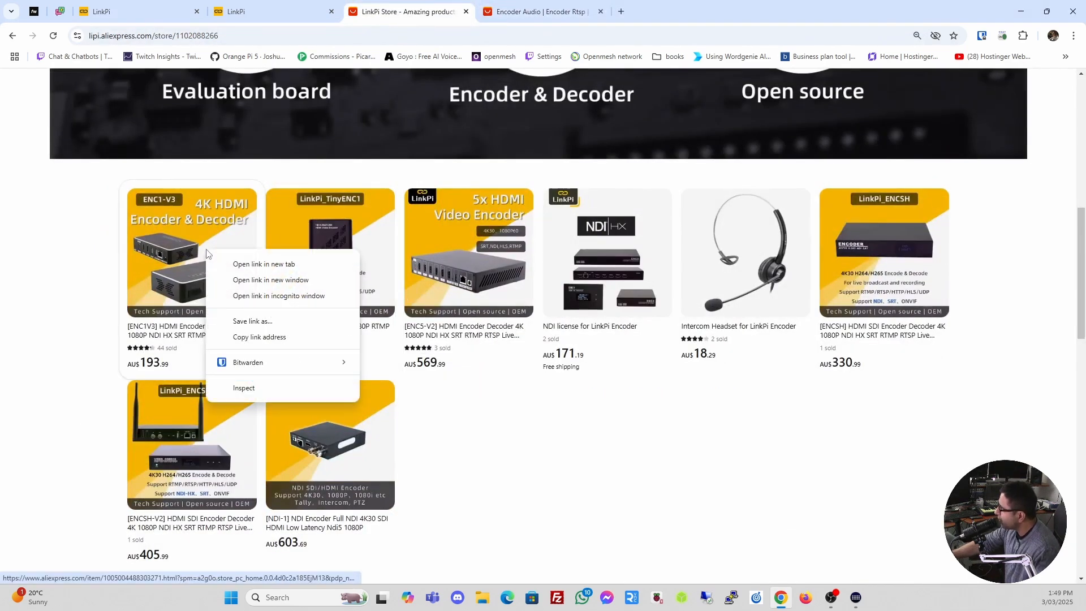
click(219, 263)
click(641, 10)
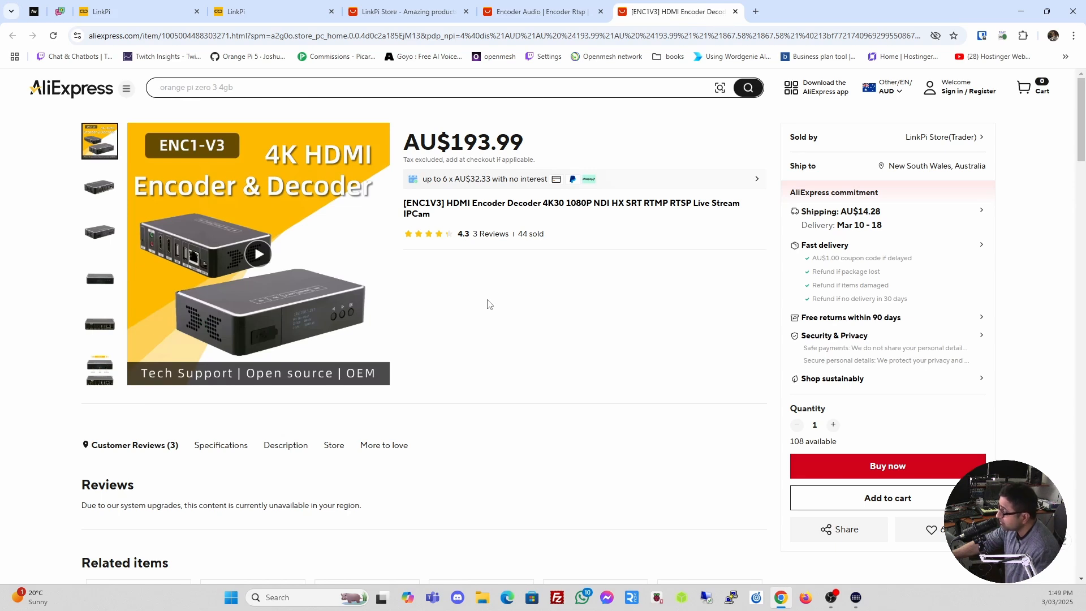
mouse_move(106, 381)
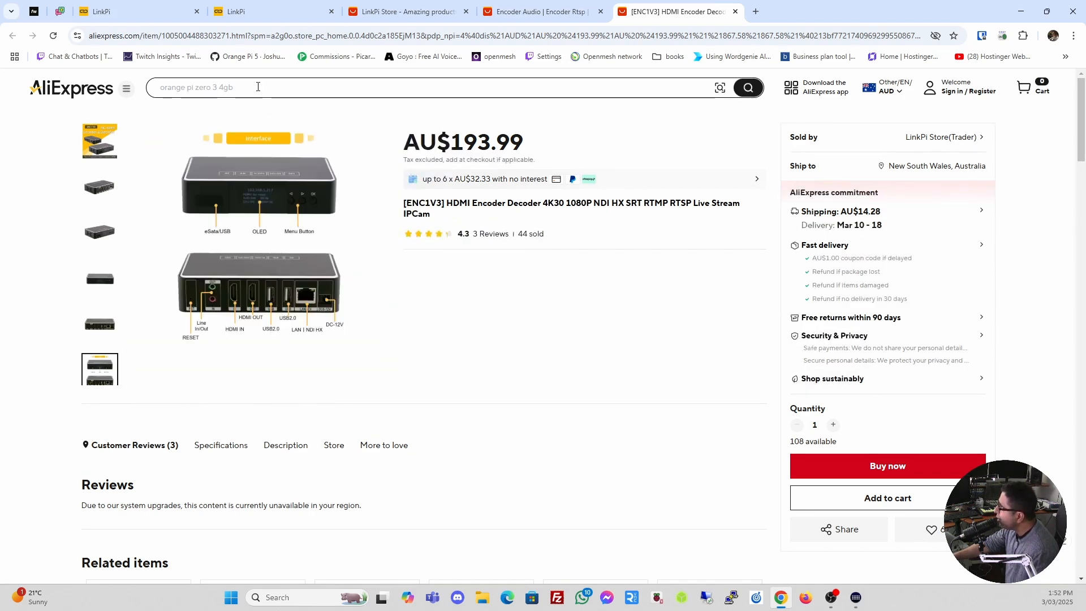
- Switch to the encoder's web interface at 192.168.8.218 and sign out of it
click(256, 9)
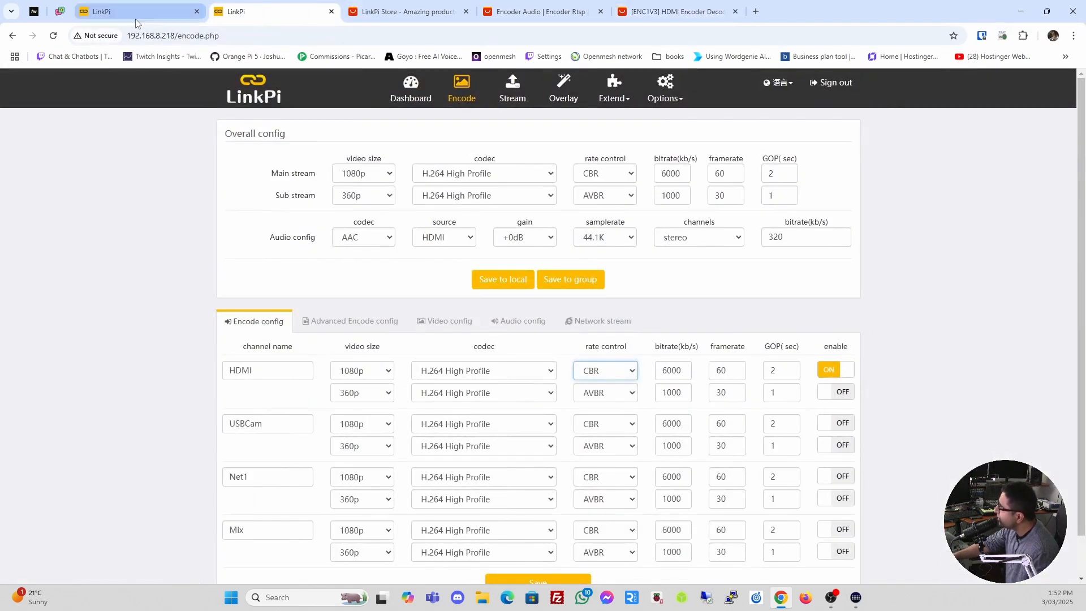
click(136, 20)
click(243, 11)
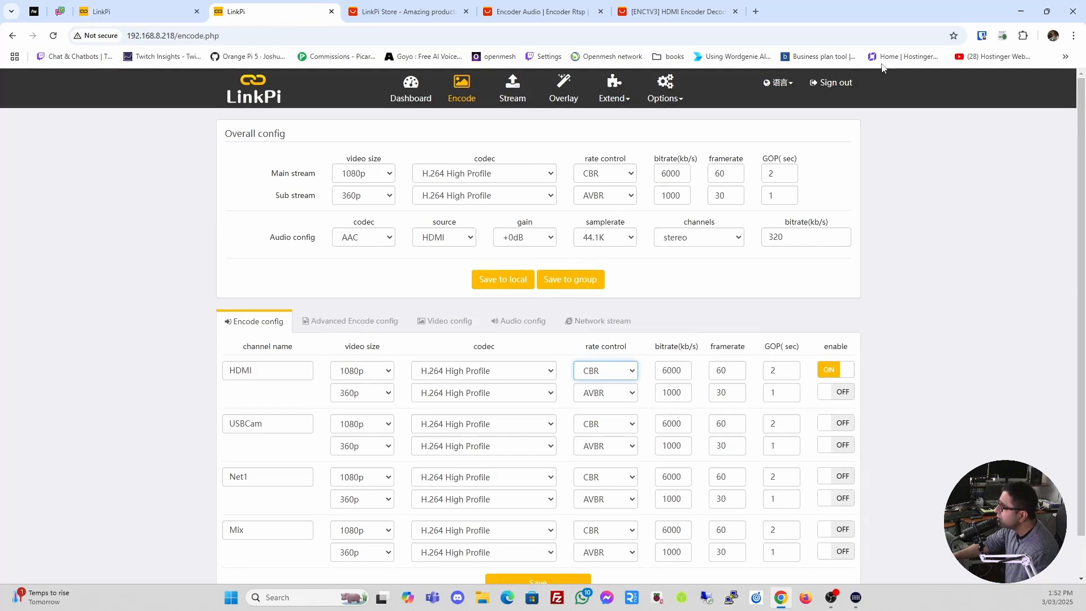
click(848, 86)
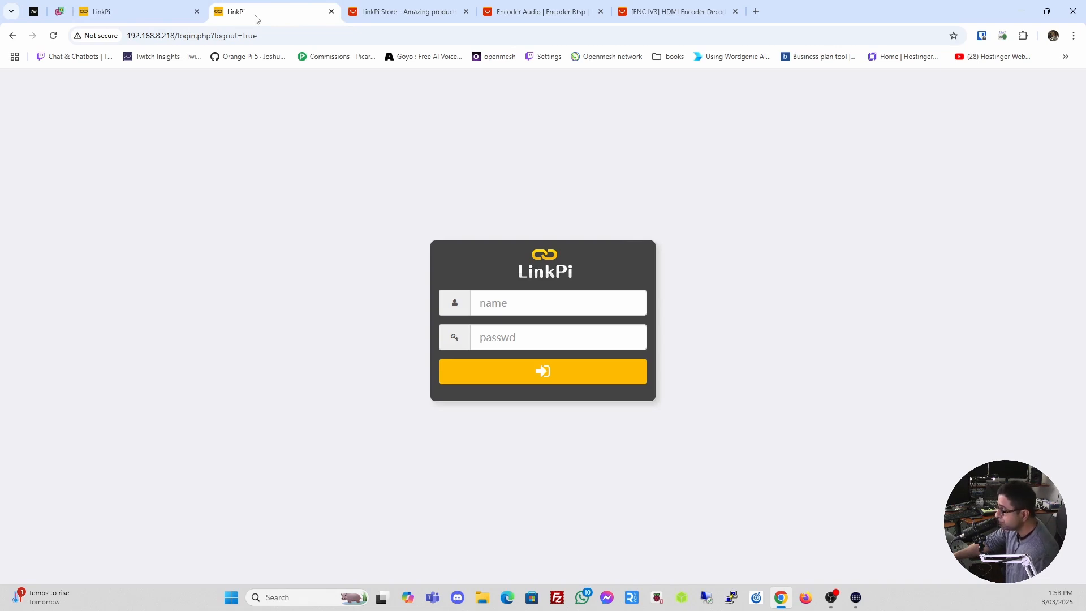
- Check the login page at 192.168.8.105, then sign in to the encoder at 192.168.8.218 as admin with the account password
click(116, 21)
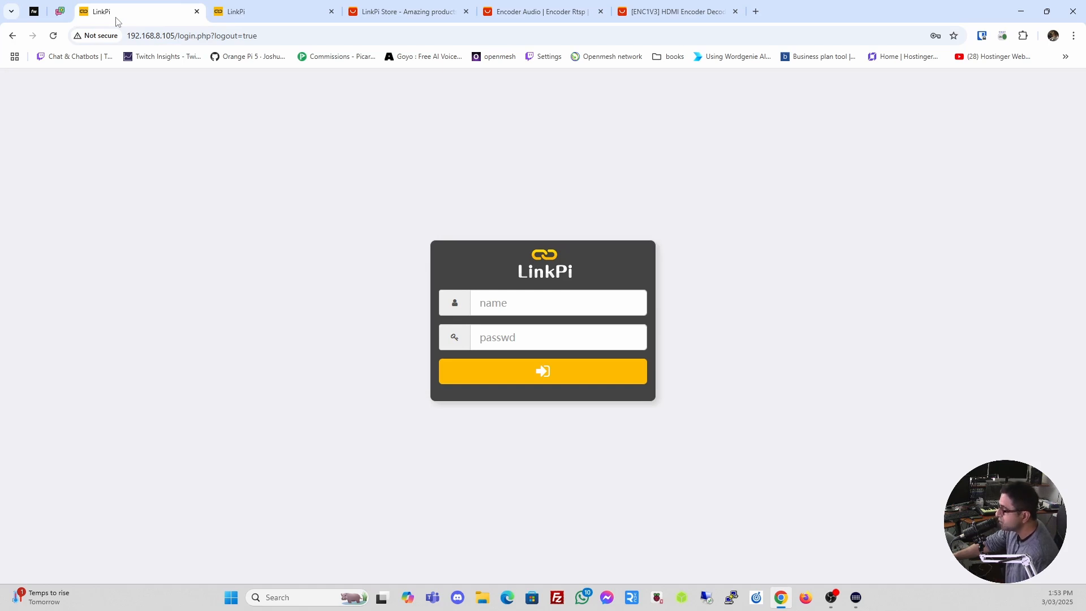
click(254, 14)
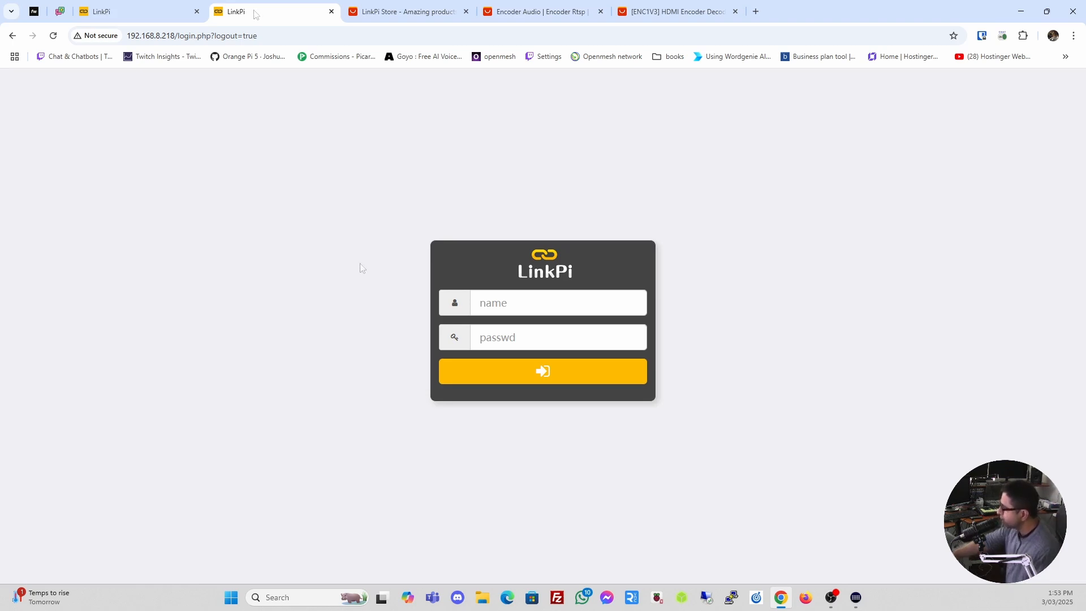
click(506, 302)
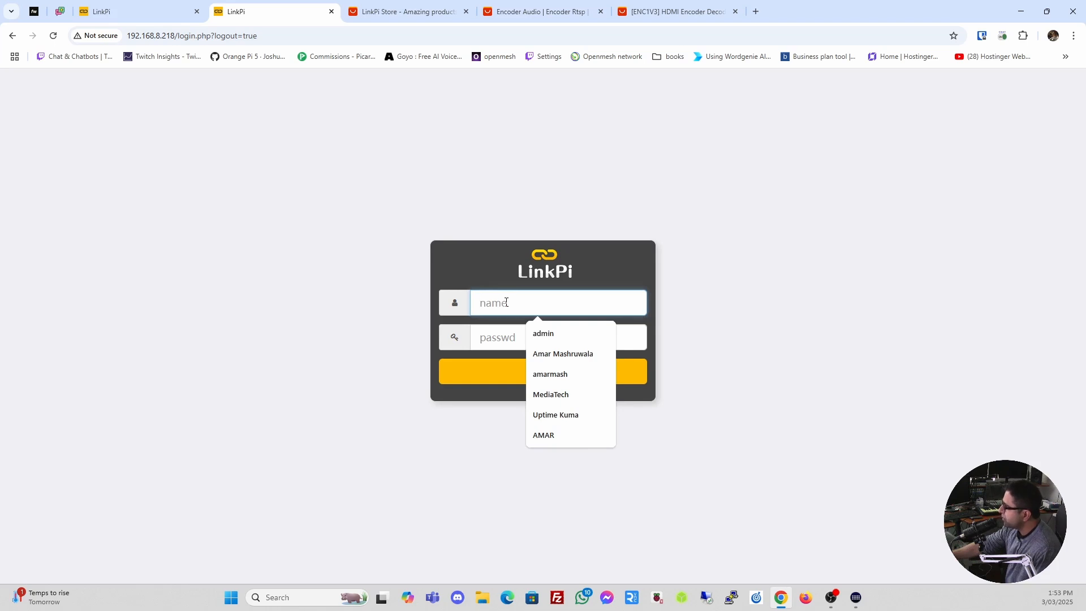
click(538, 333)
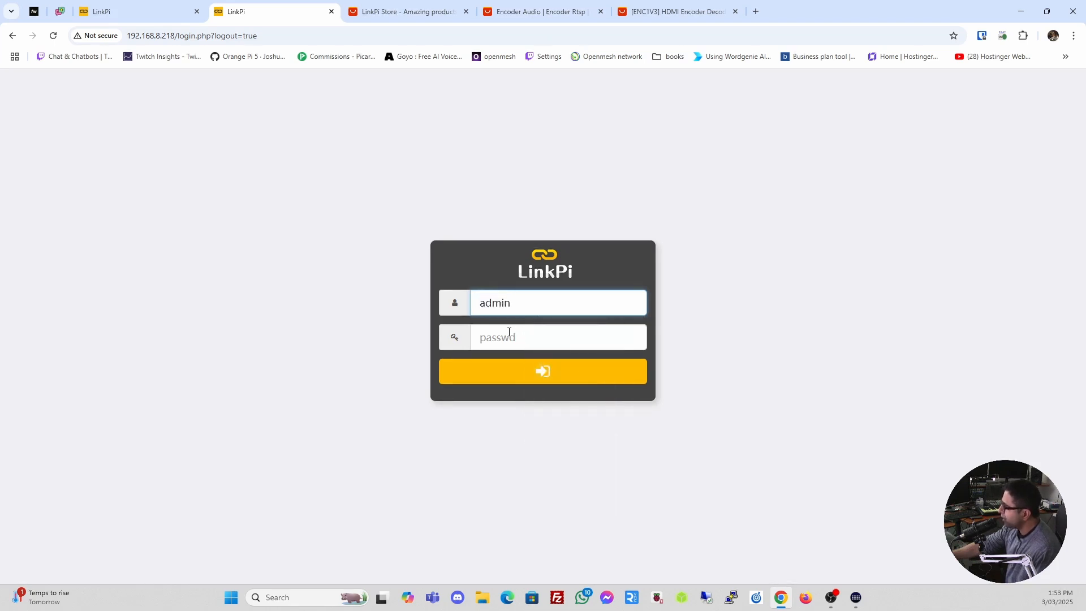
click(509, 333)
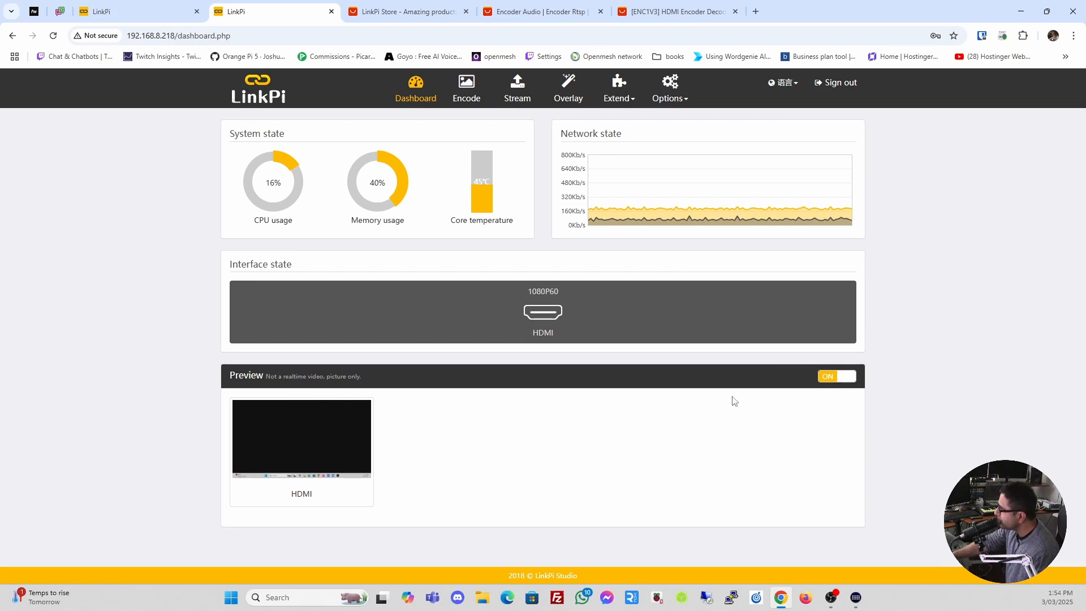
- Switch the dashboard's video preview off and back on, reloading the page after each change
click(850, 377)
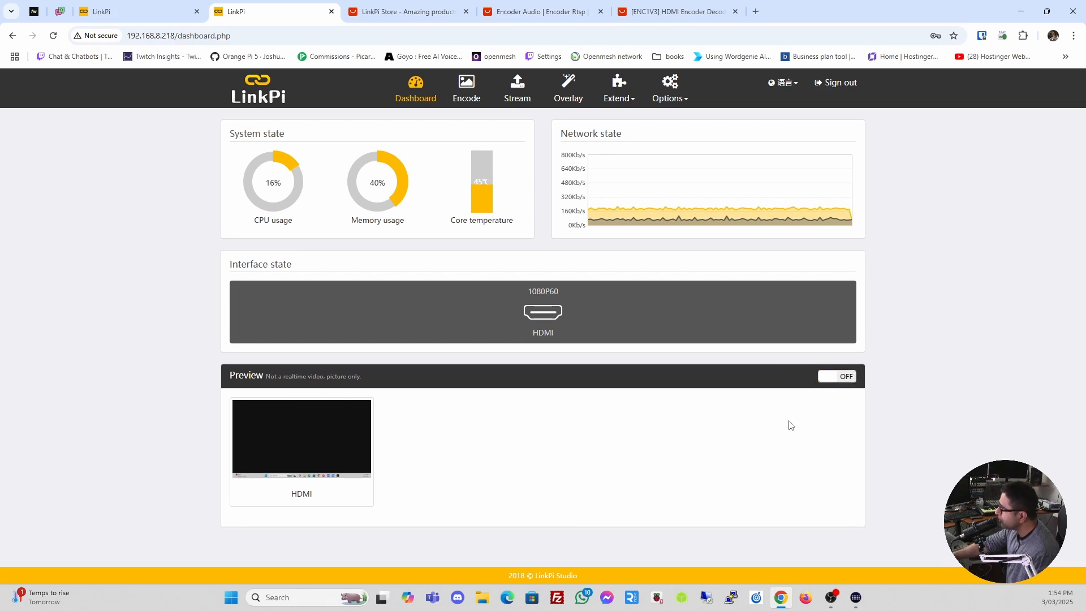
click(54, 35)
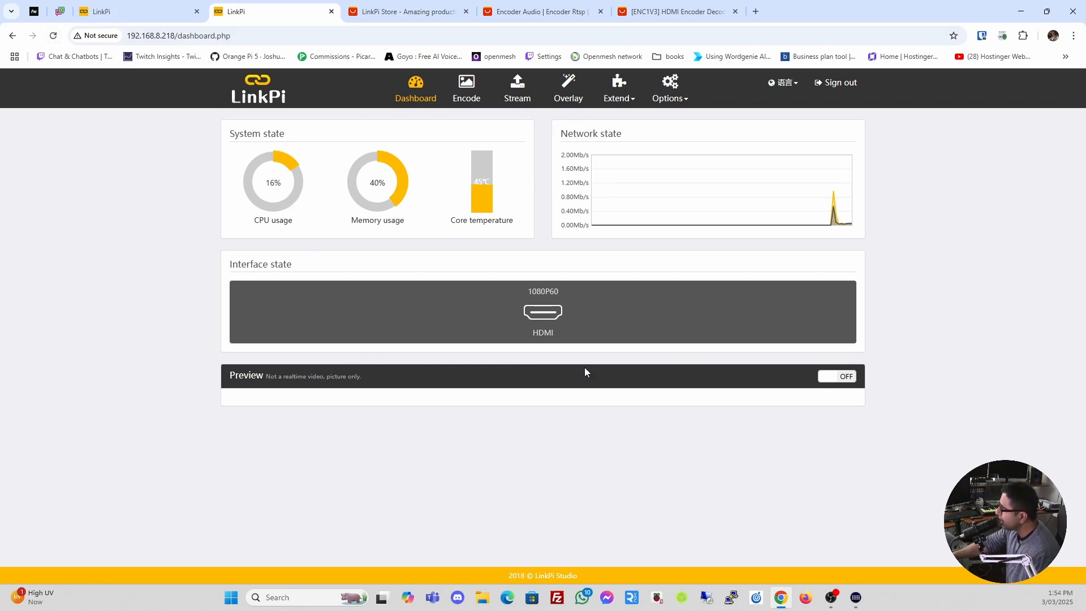
click(838, 383)
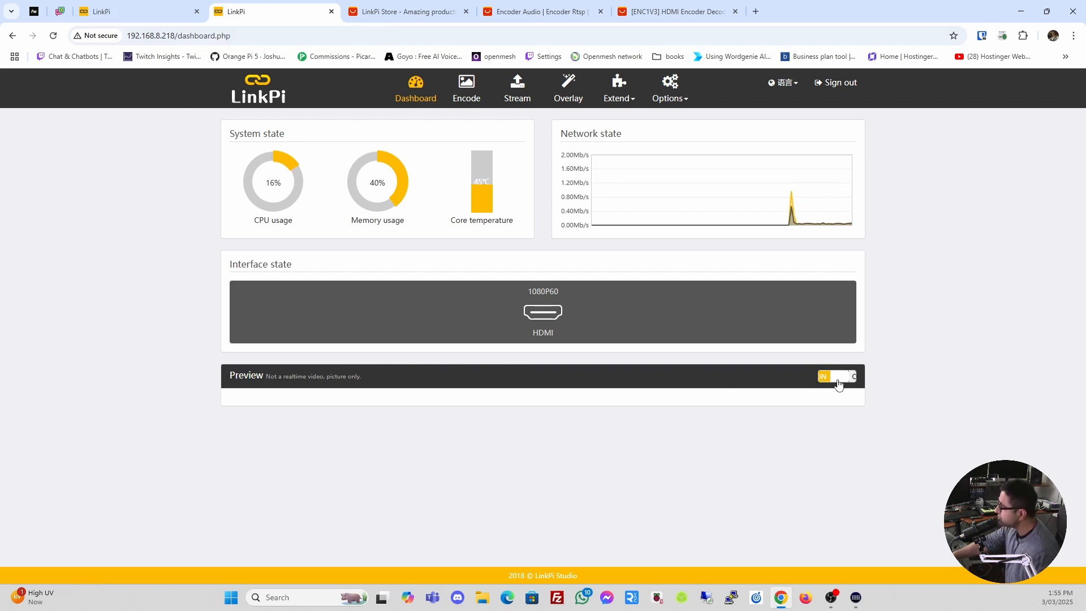
click(53, 35)
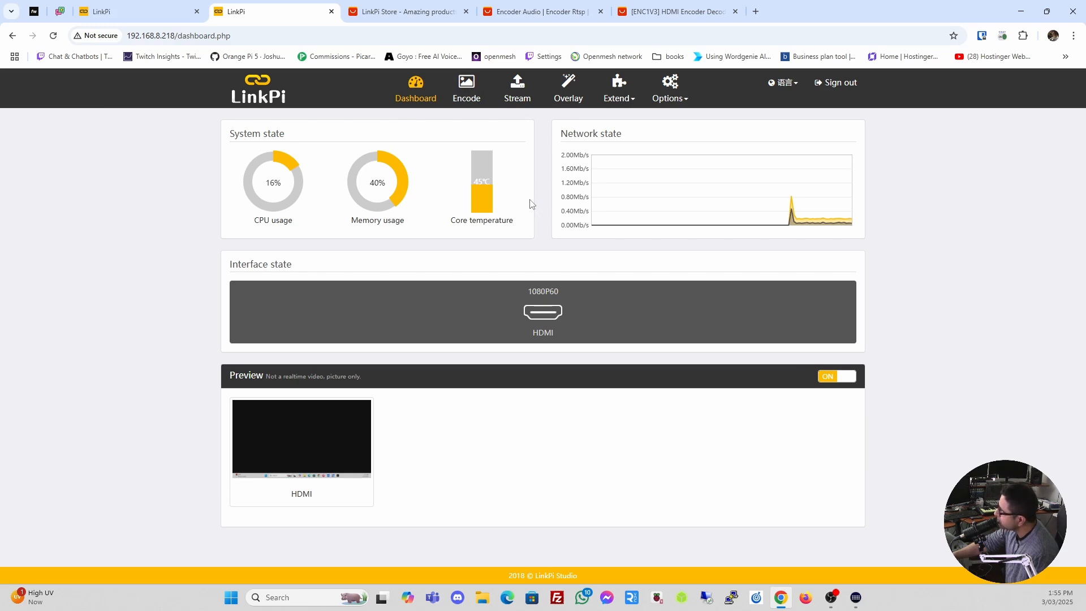
- Open the Encode settings and examine the HDMI, USBCam, Net1 and Mix channels in the encode configuration
click(467, 100)
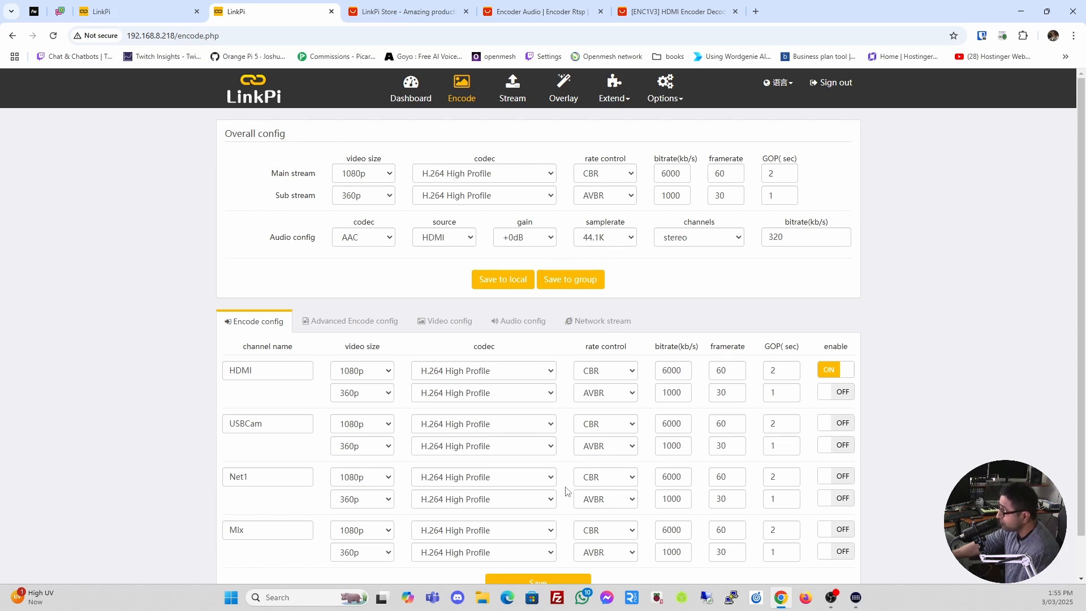
scroll(566, 491, down, 1)
scroll(565, 491, up, 1)
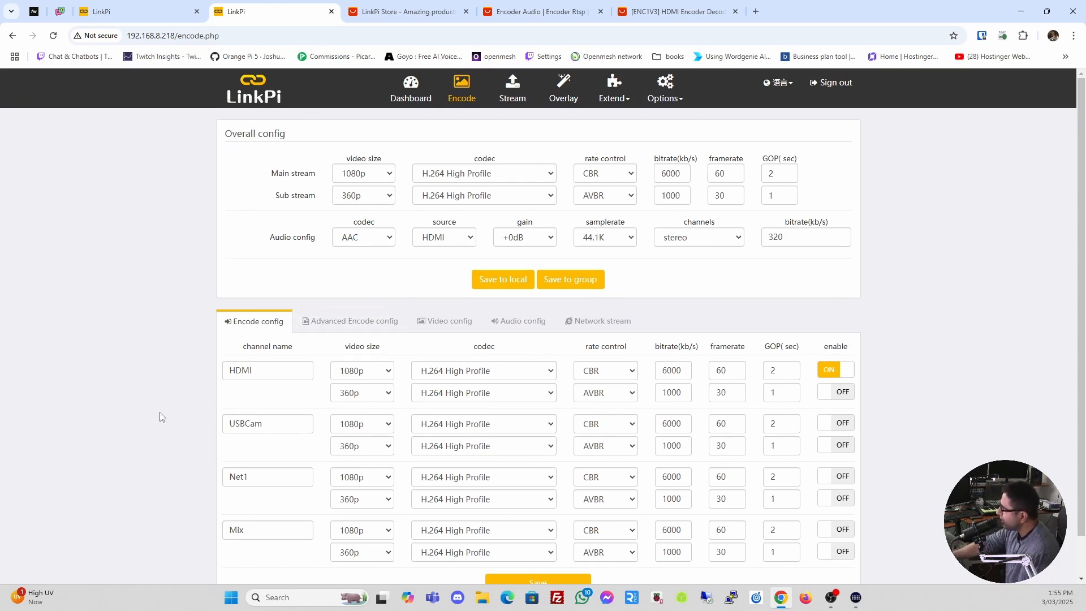
scroll(257, 484, down, 1)
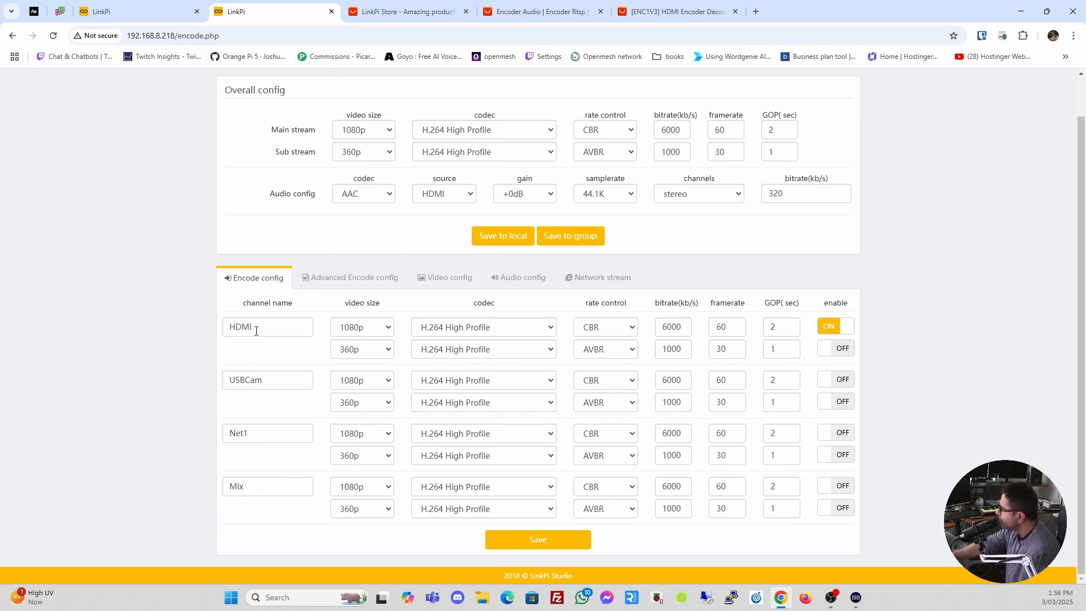
drag(258, 330, 202, 325)
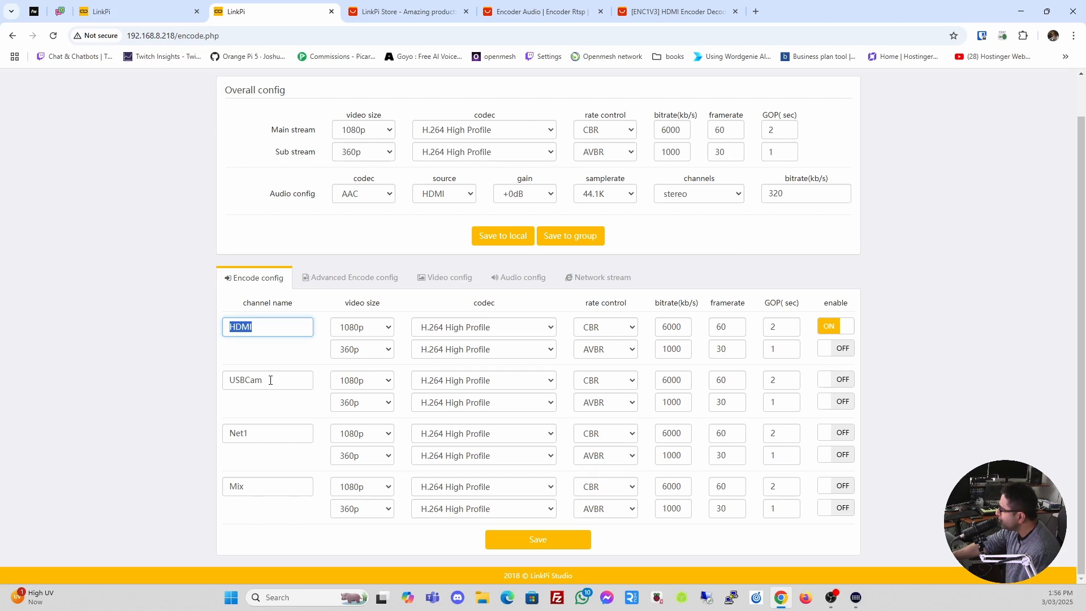
drag(273, 381, 191, 384)
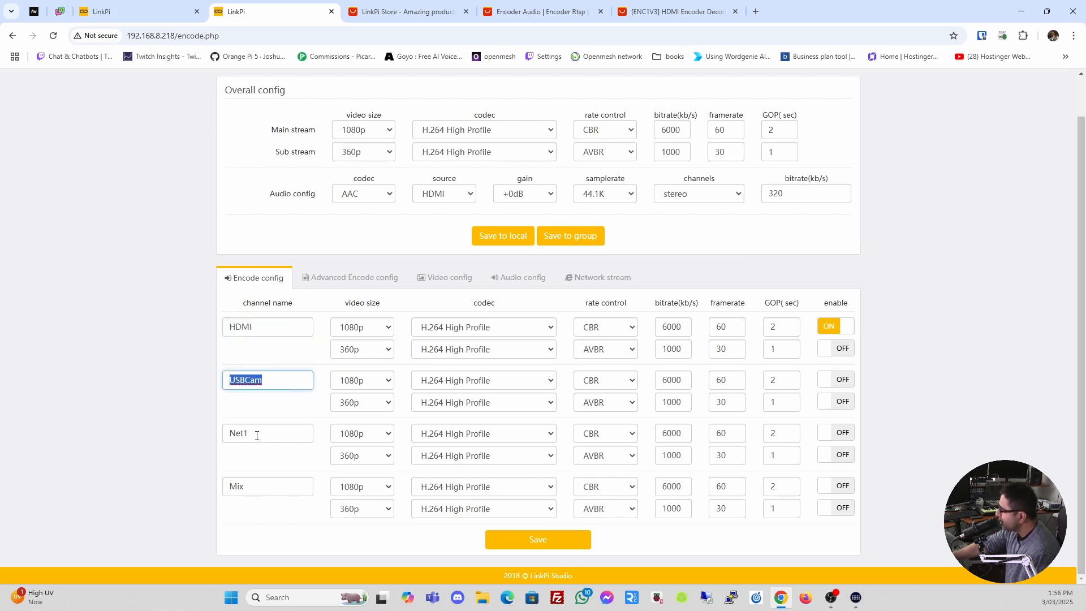
drag(263, 435, 202, 437)
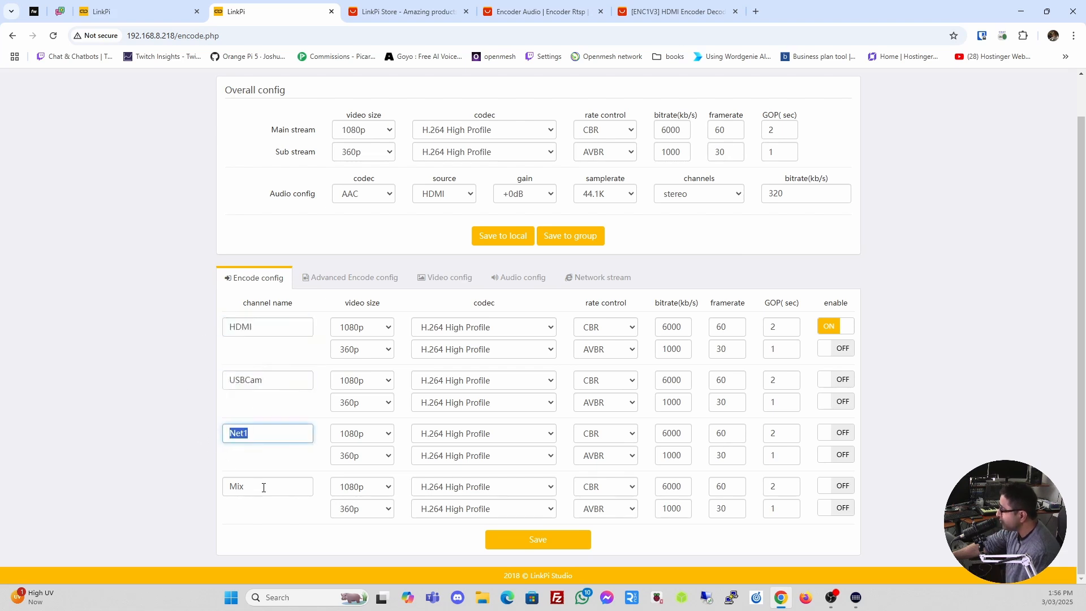
drag(262, 487, 164, 485)
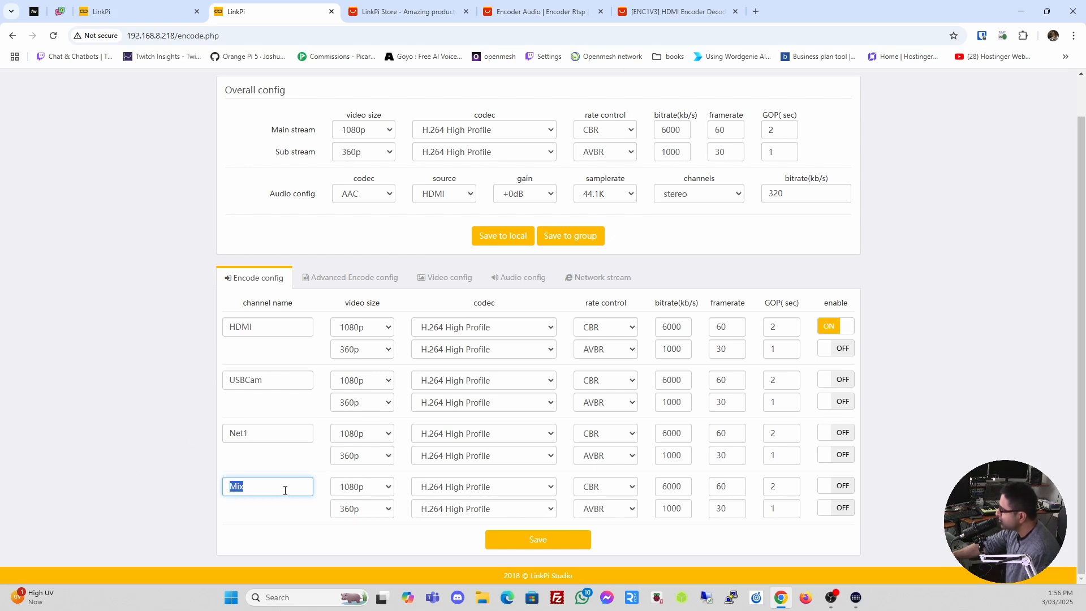
click(197, 373)
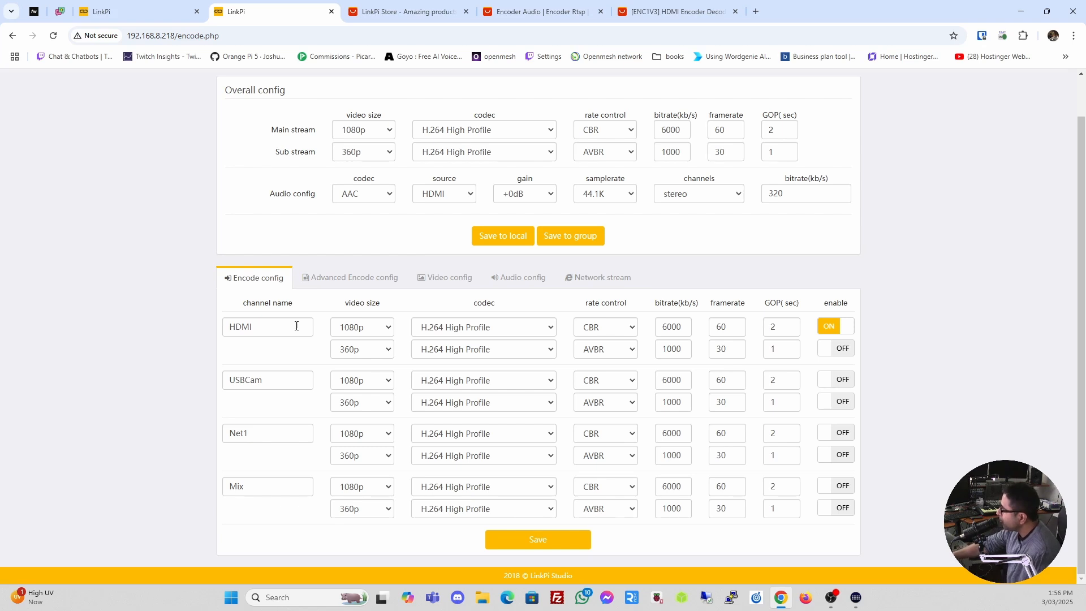
- Select 1080p as the HDMI channel's main video size and examine the codec options available for it
click(388, 328)
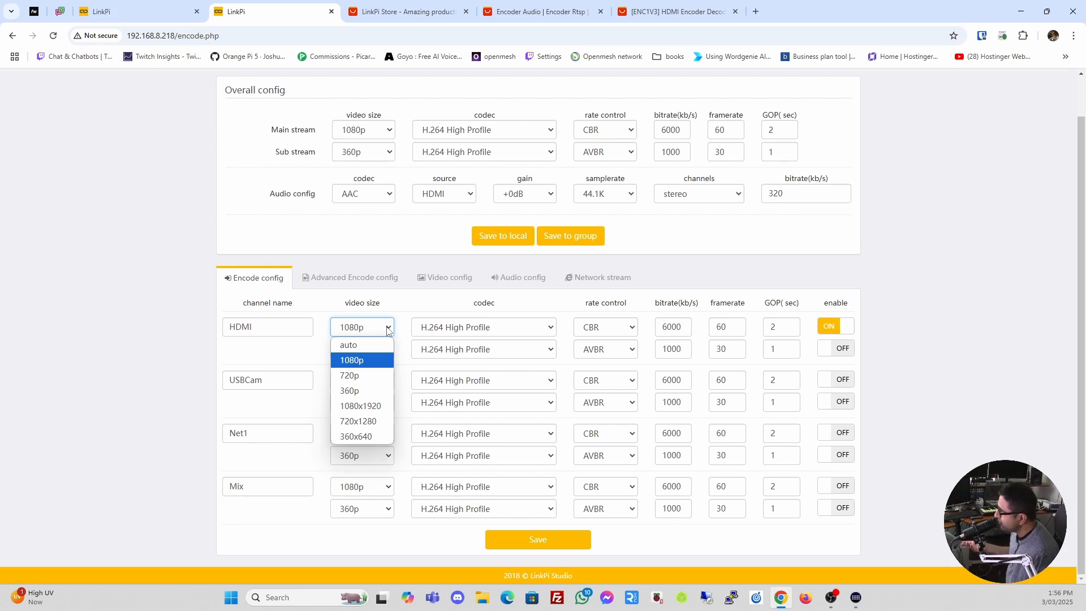
click(369, 360)
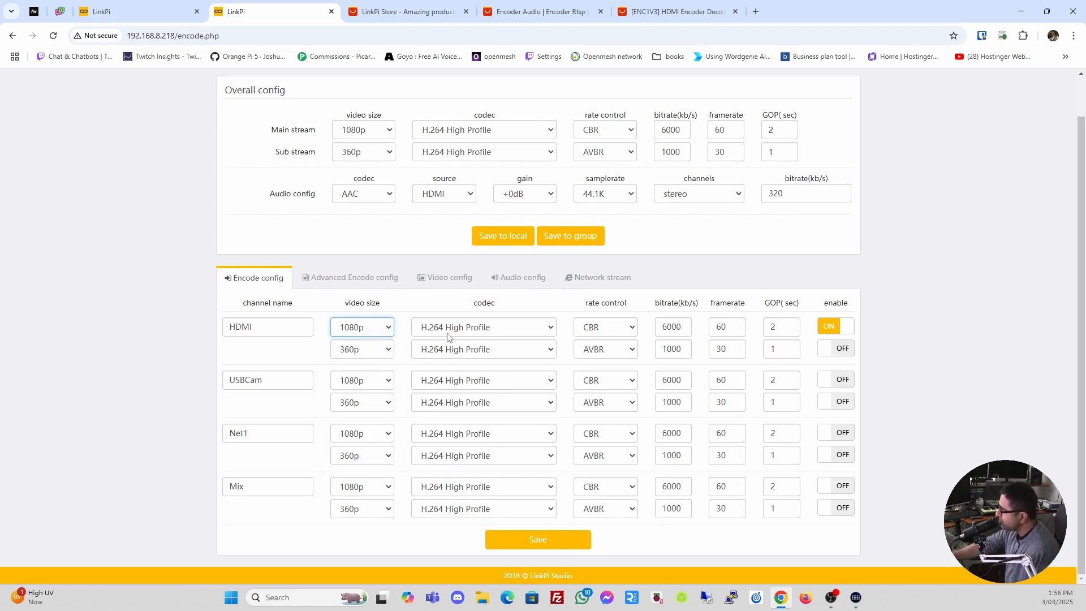
click(464, 328)
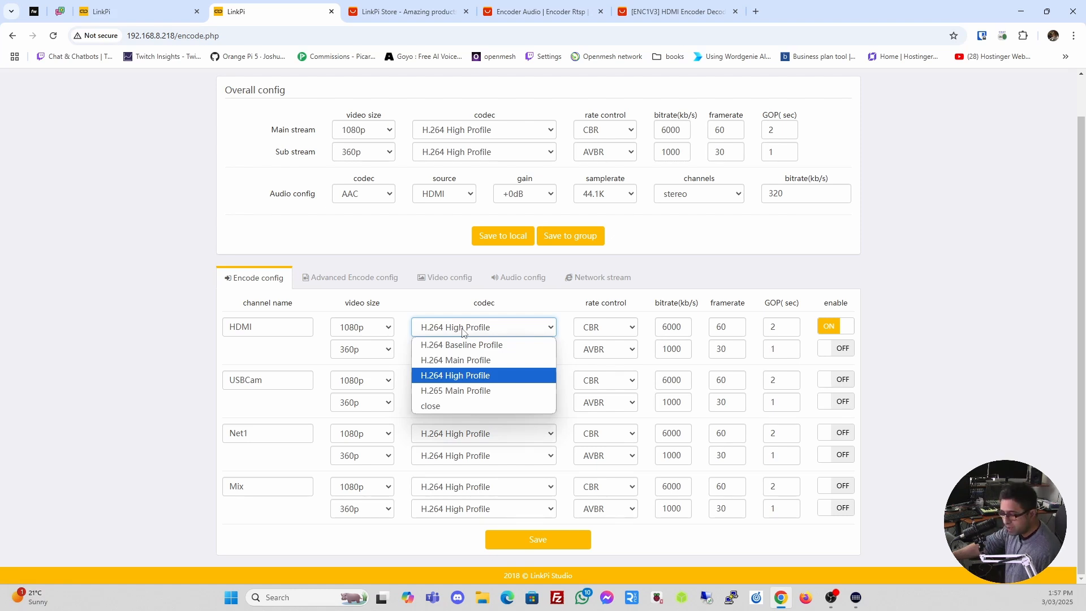
click(463, 332)
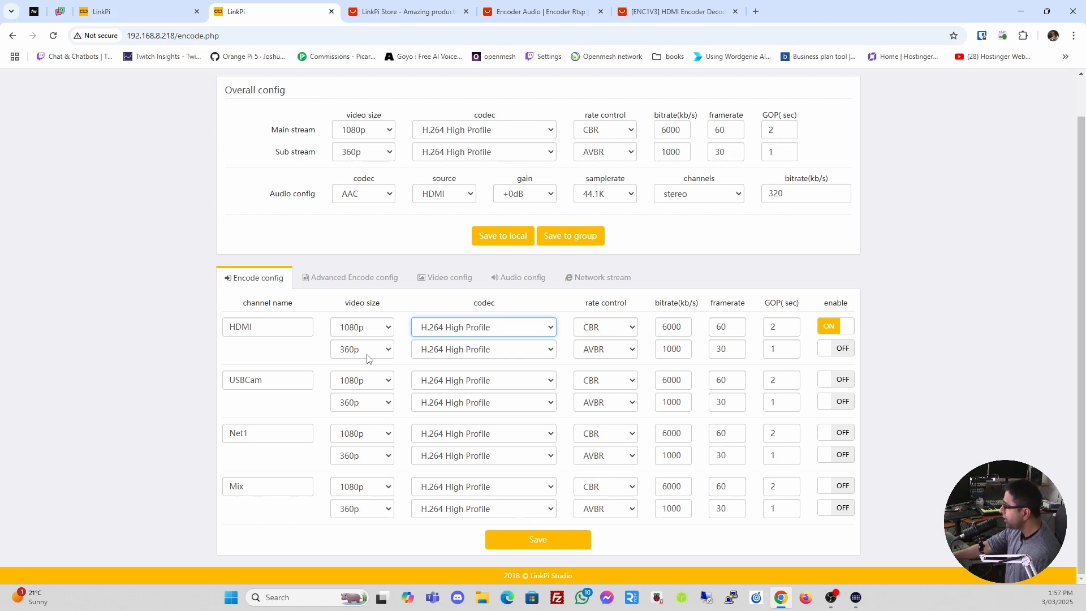
- Examine the rate control options available for the HDMI channel's main stream
click(629, 332)
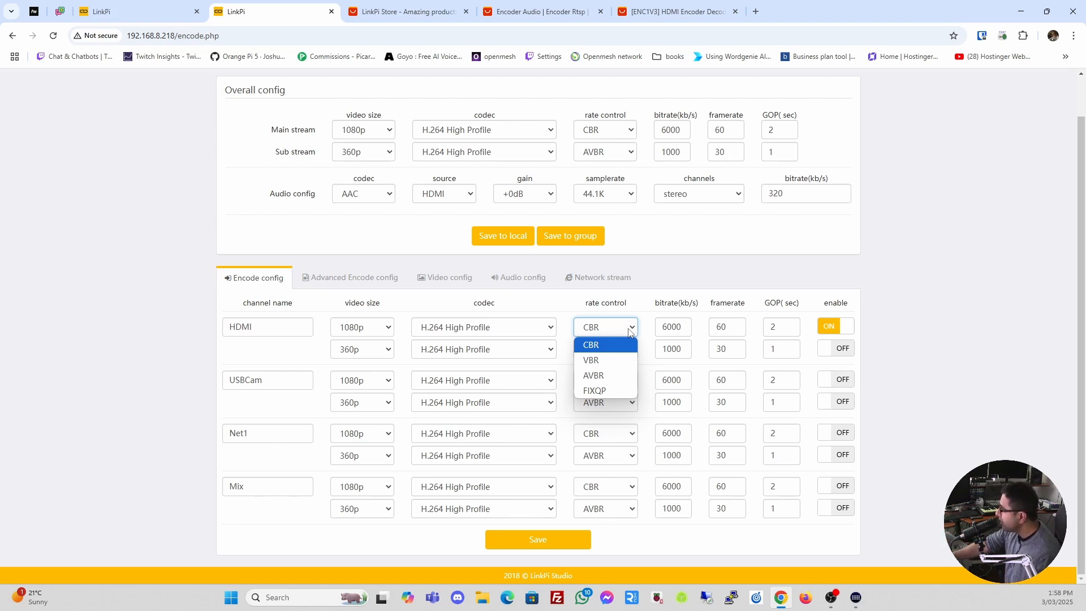
click(629, 332)
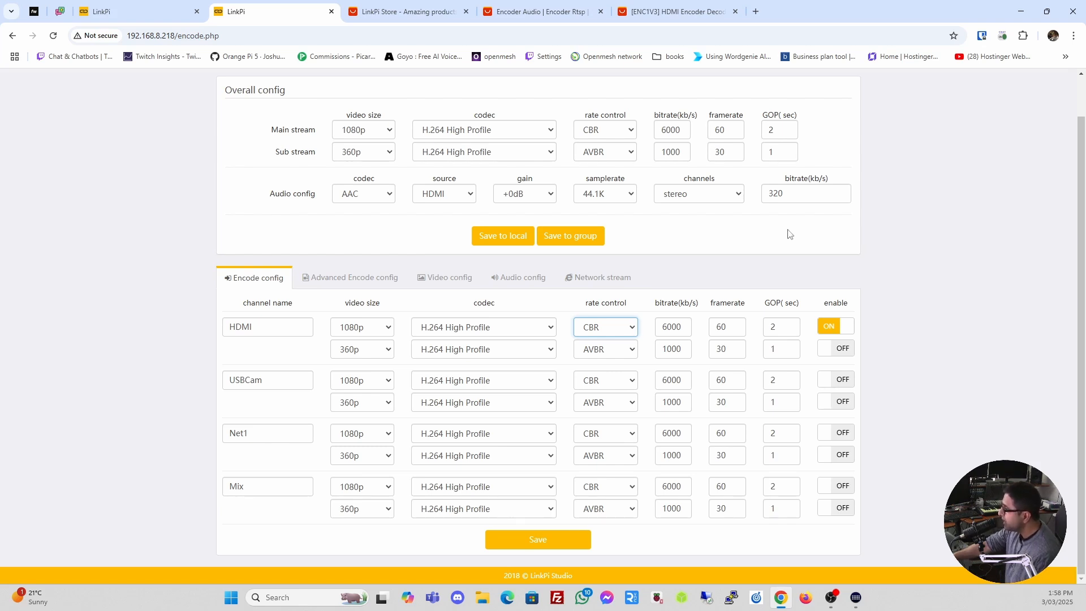
- Disable the HDMI channel's main stream, save the encode configuration, and check the dashboard preview
click(832, 328)
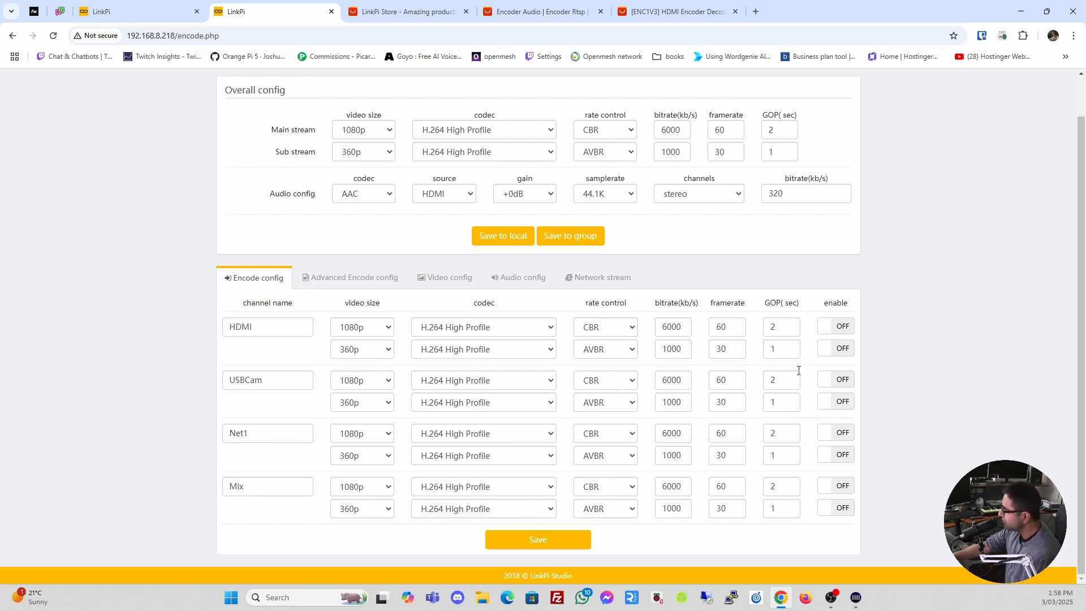
click(513, 540)
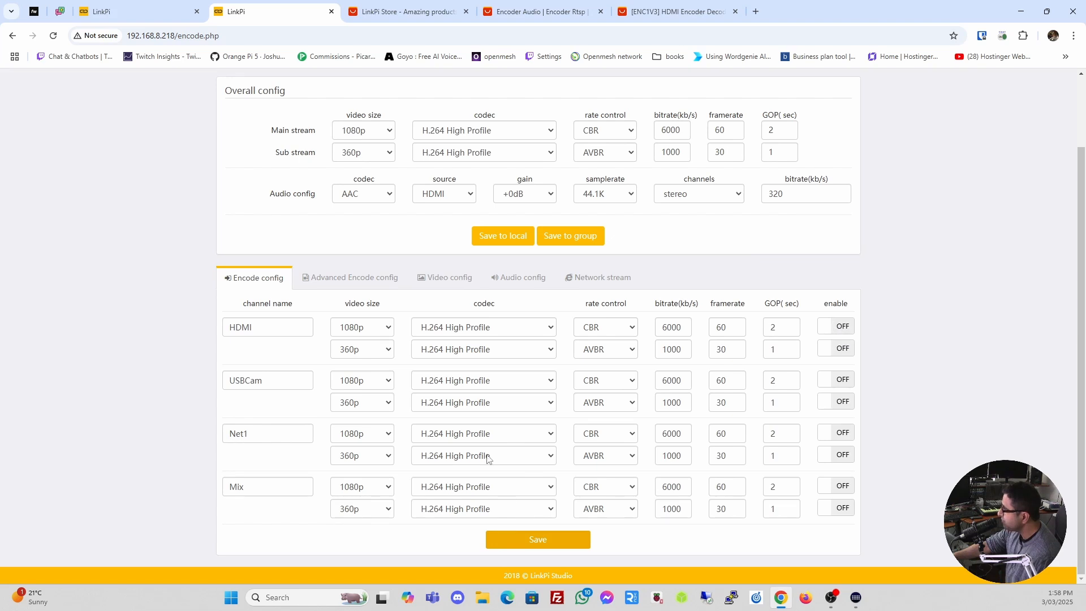
click(393, 94)
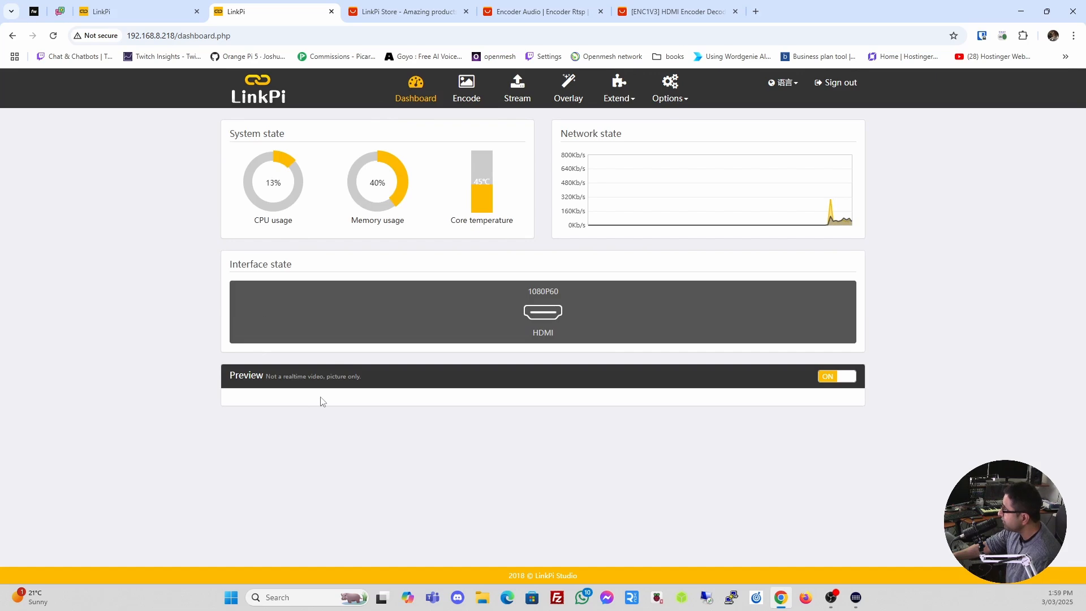
- Enable the HDMI channel's main stream again, save the encode configuration, and check its preview on the dashboard
click(463, 94)
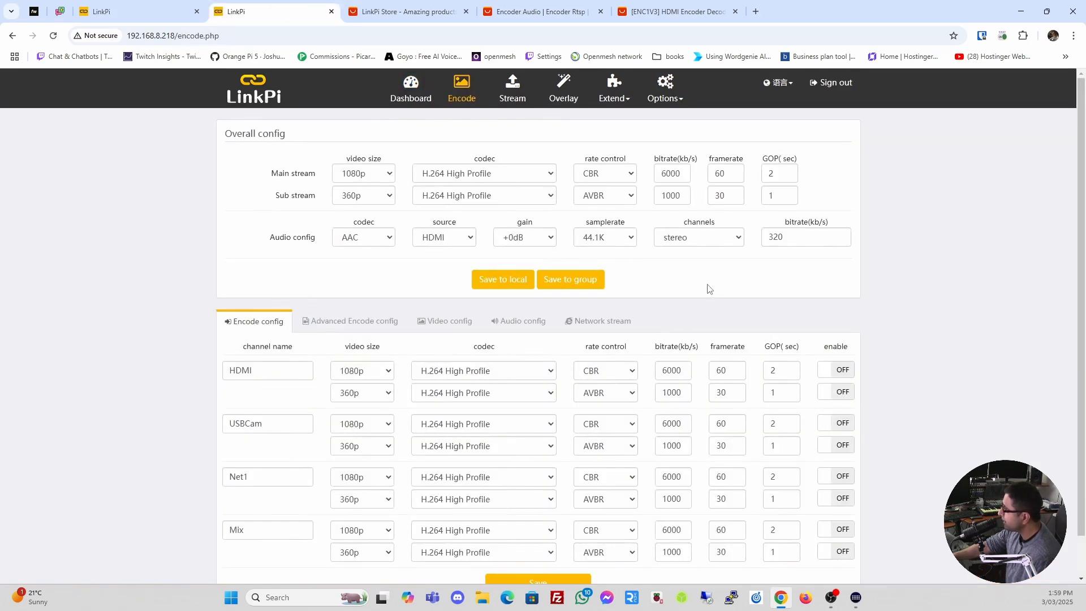
click(843, 371)
scroll(756, 396, down, 1)
click(535, 539)
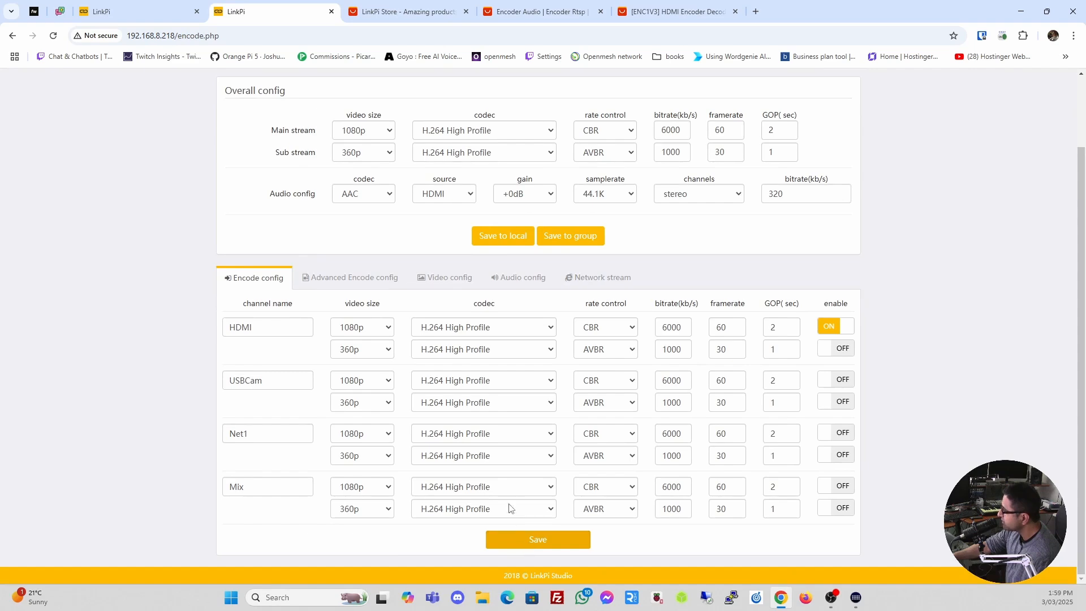
click(416, 87)
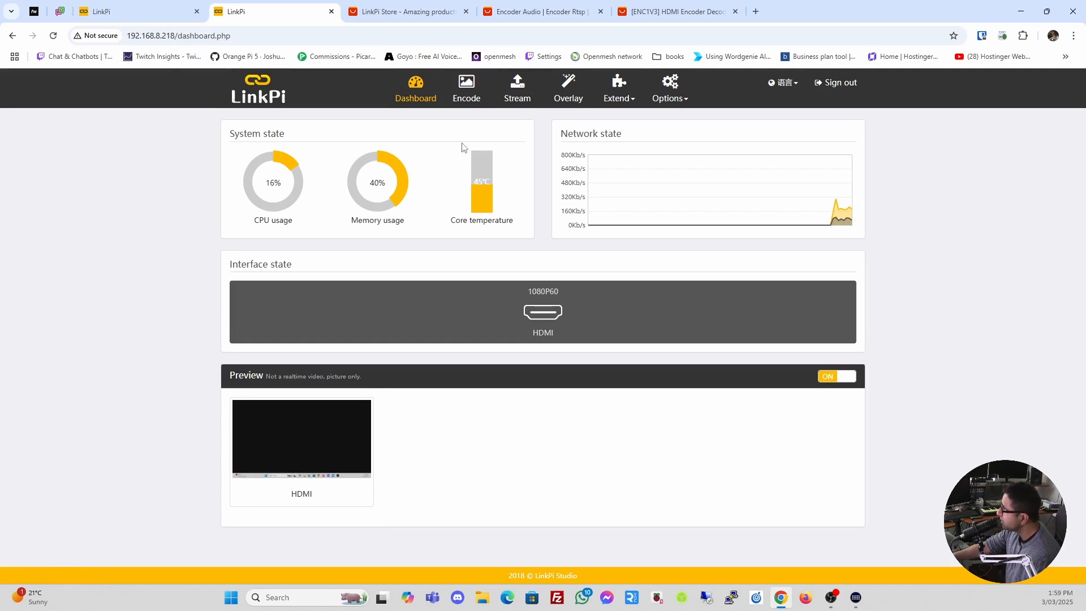
- Open the advanced encode configuration and examine the smart encode options for the HDMI channel's main stream
click(474, 93)
scroll(408, 290, down, 1)
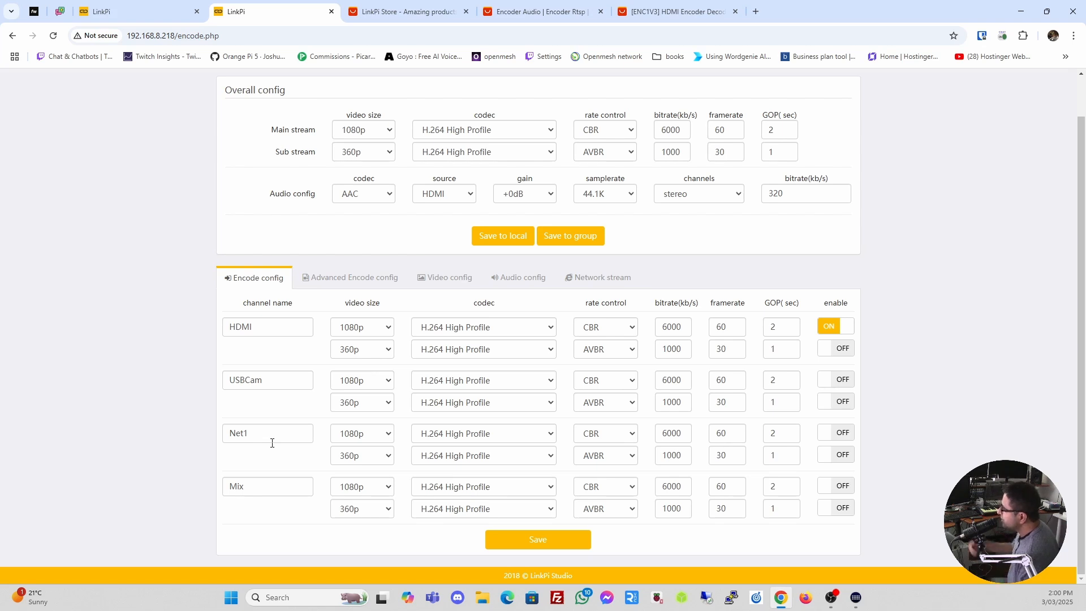
click(365, 284)
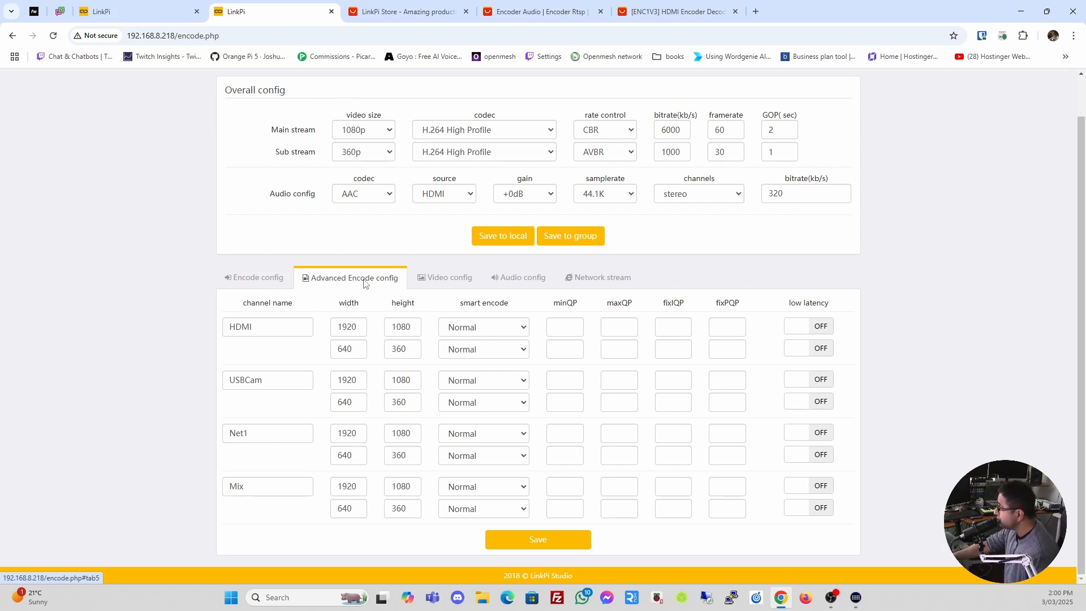
click(488, 326)
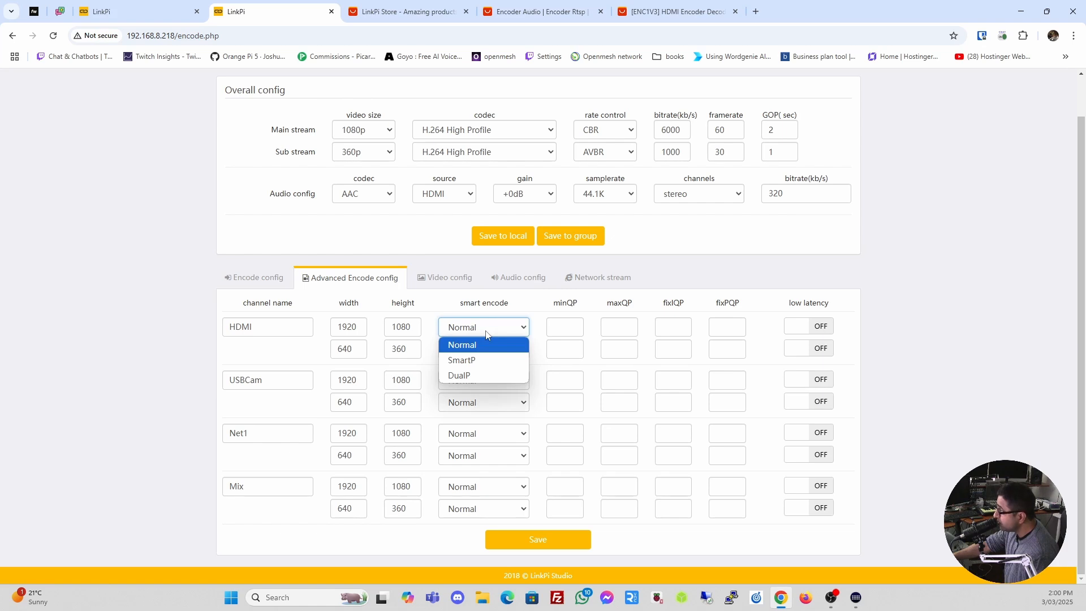
click(486, 334)
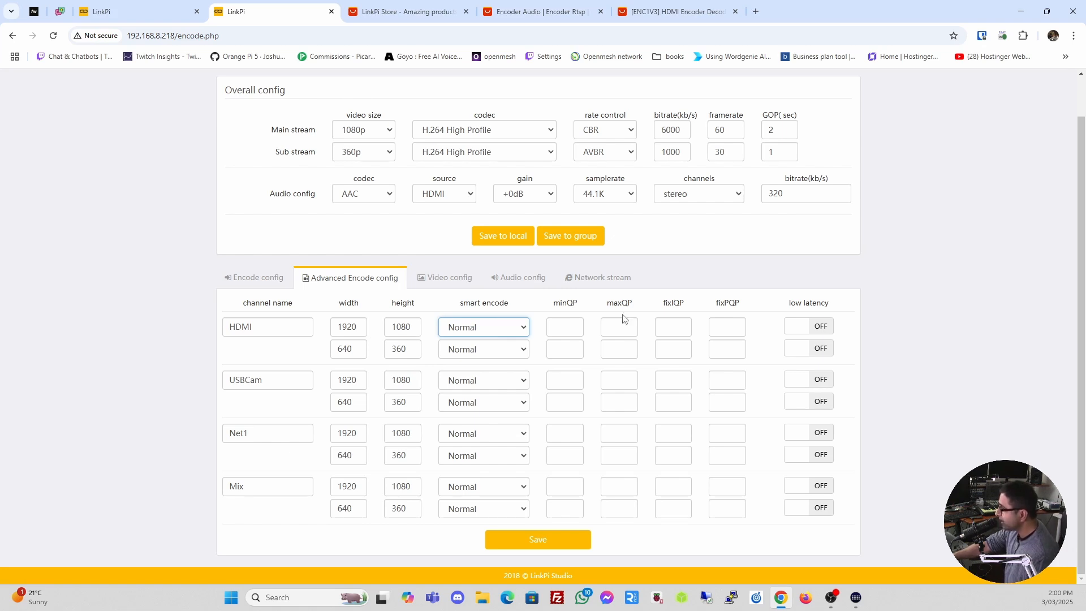
- Turn on low latency for the HDMI channel's main stream, save the configuration, and check the dashboard preview
click(829, 327)
click(531, 540)
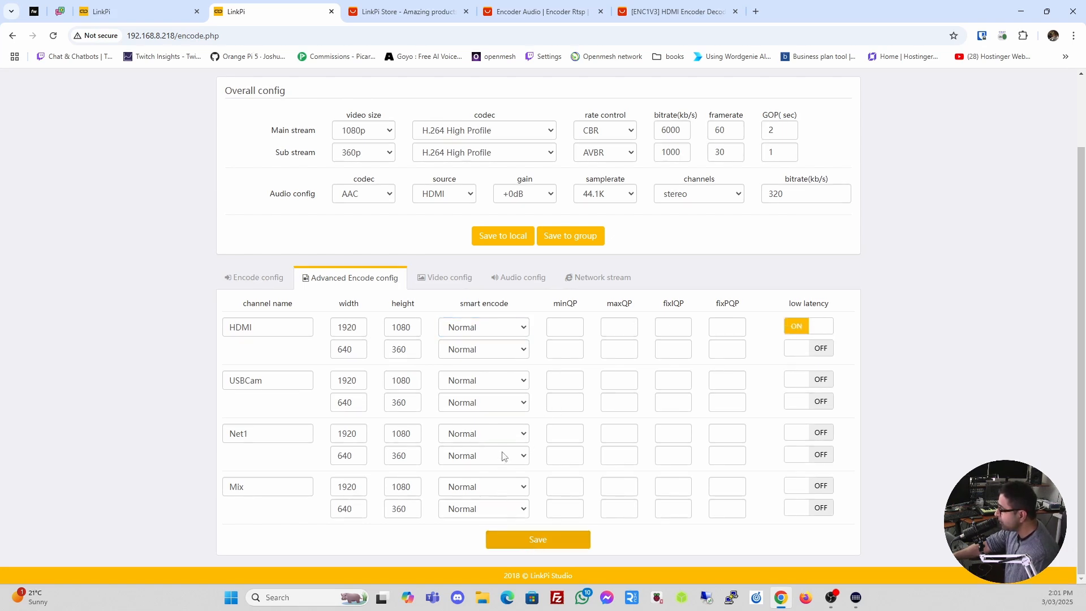
scroll(485, 433, down, 2)
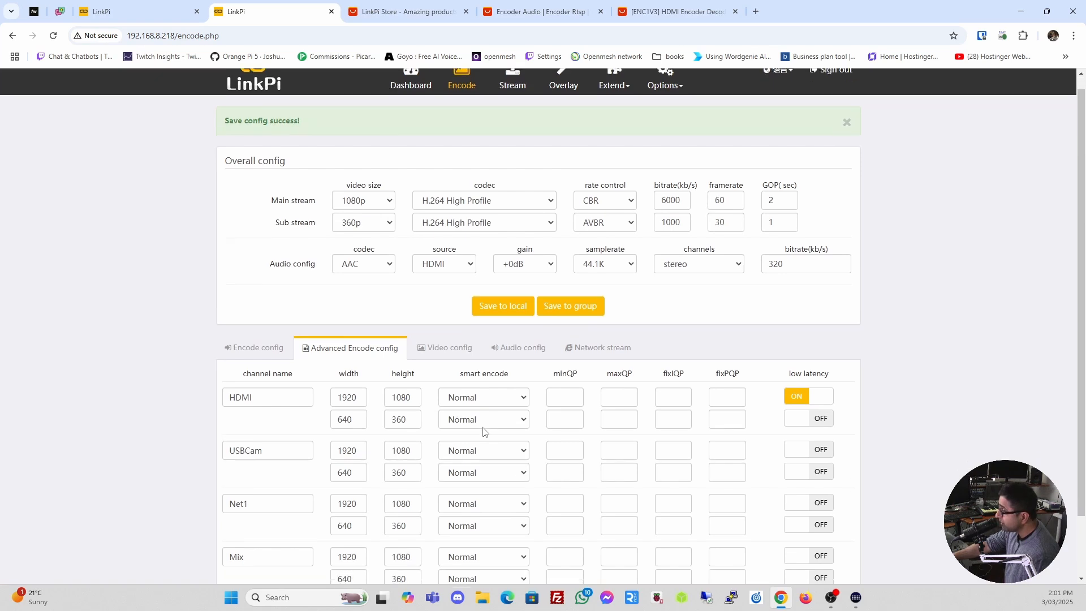
scroll(485, 432, up, 2)
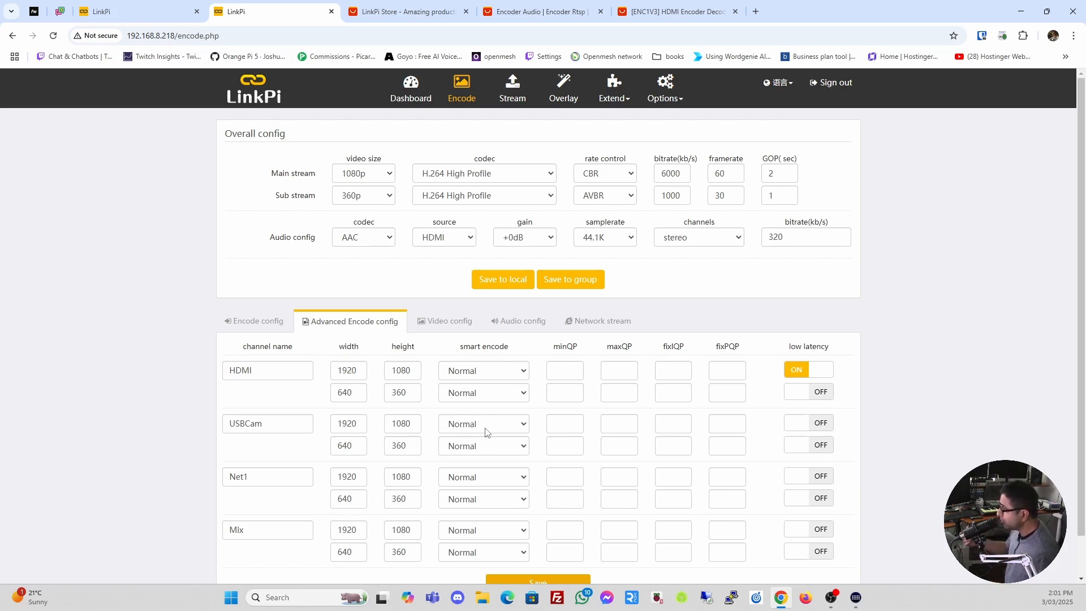
click(410, 90)
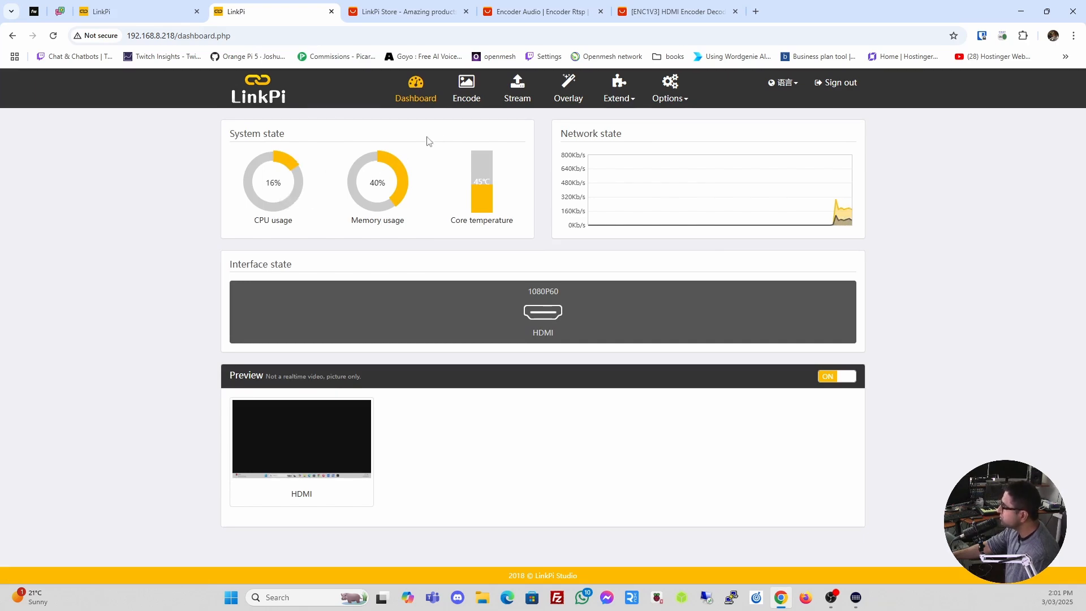
- Return to the encode settings and check the HDMI channel's enable state and its advanced low latency setting
click(466, 92)
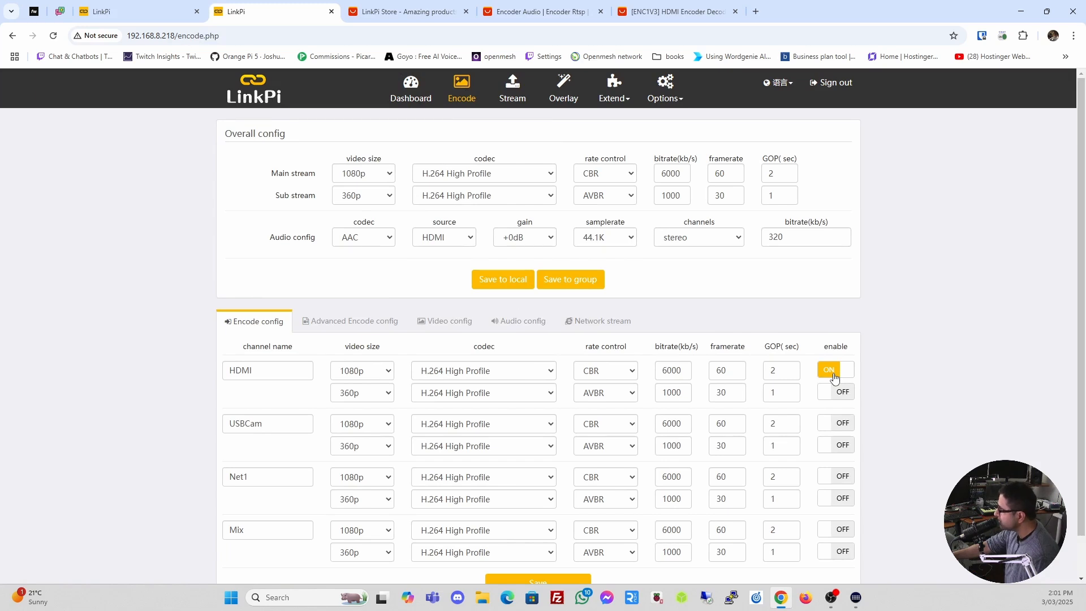
click(364, 326)
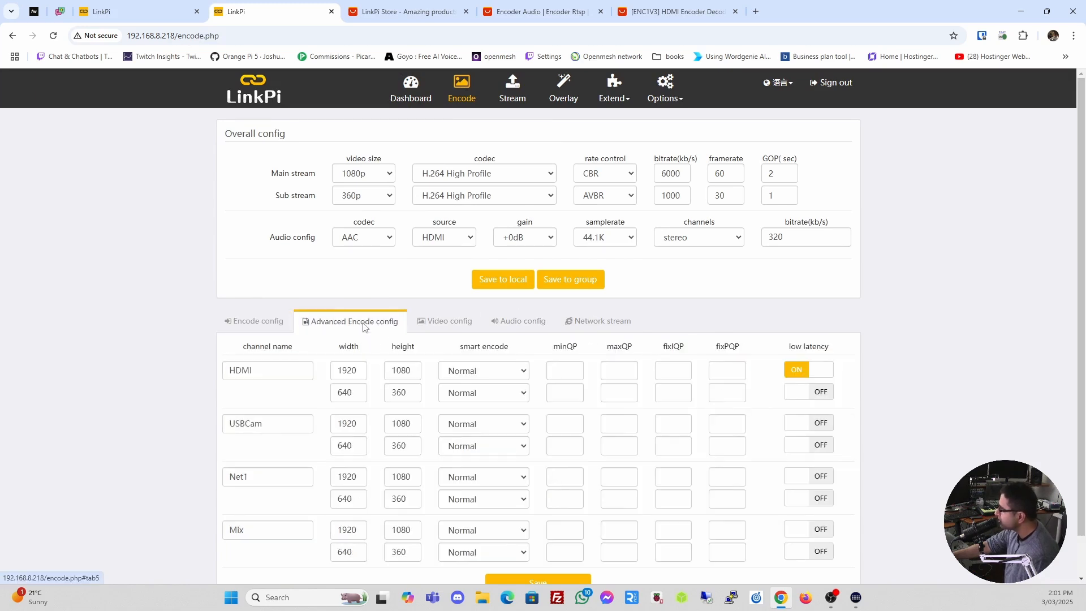
scroll(664, 376, down, 1)
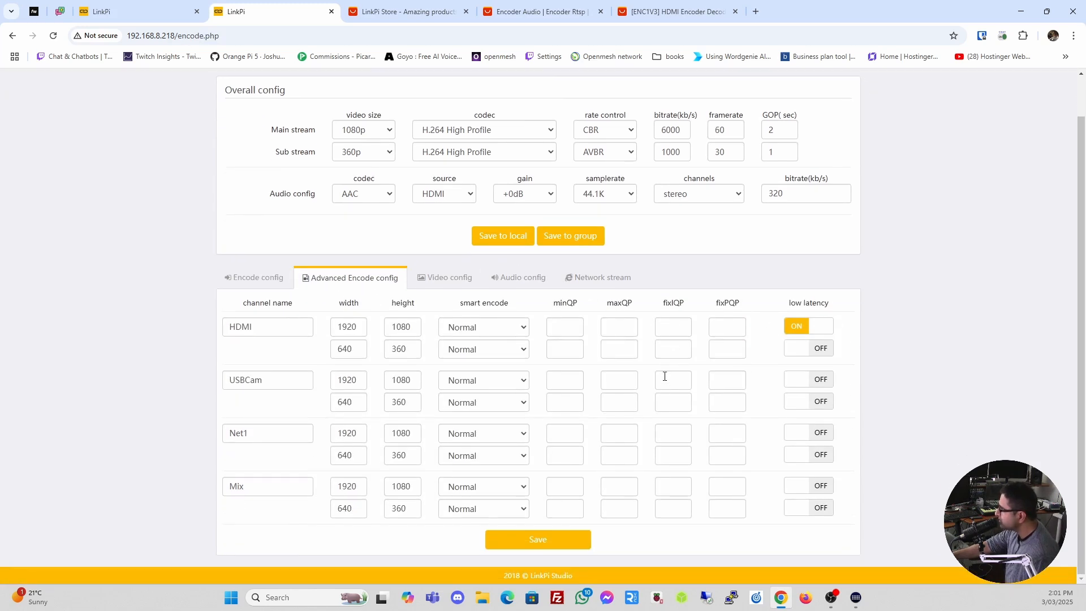
- In the video configuration, toggle HDMI's full framerate deinterlace on and back off, and examine the rotation options
click(455, 281)
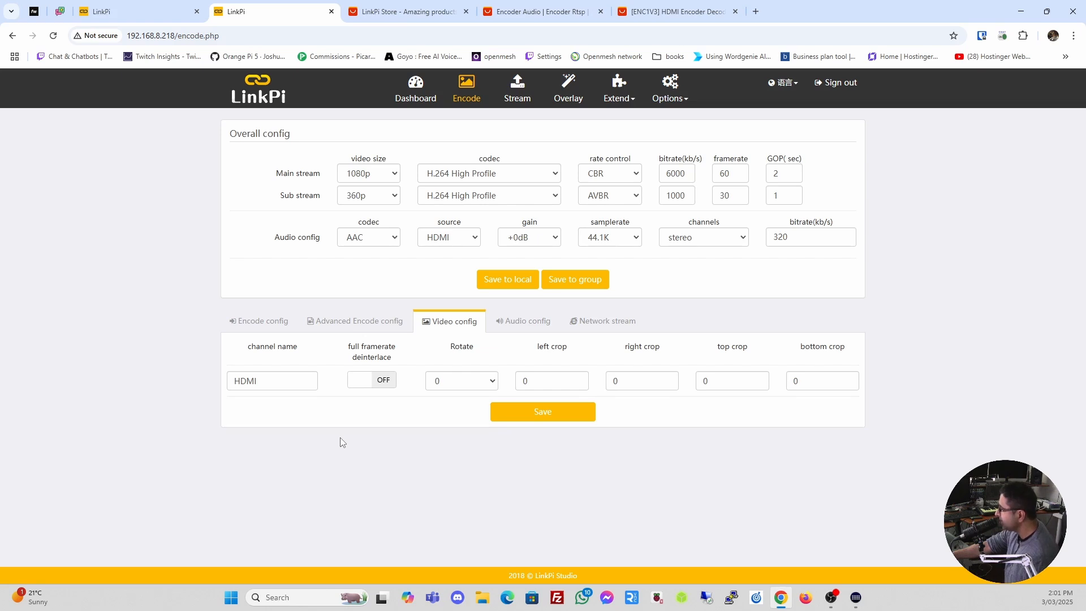
click(361, 387)
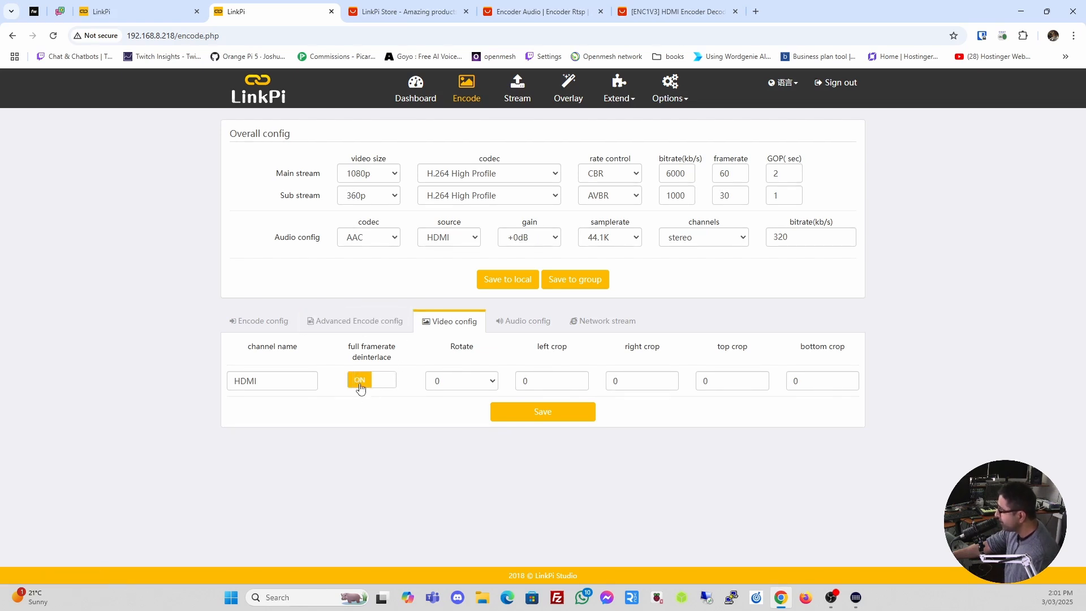
click(360, 387)
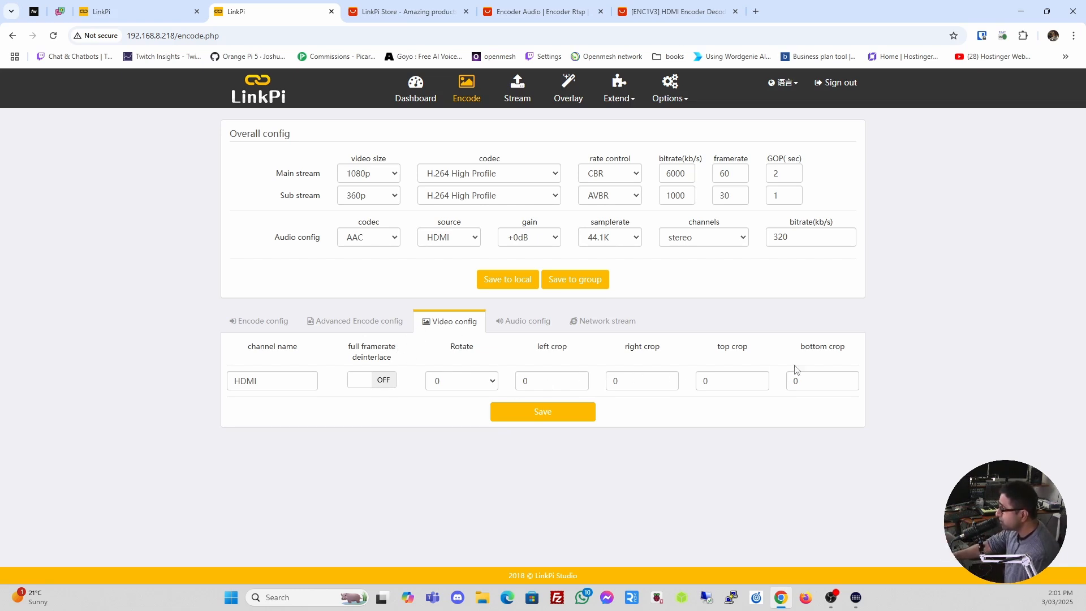
click(492, 383)
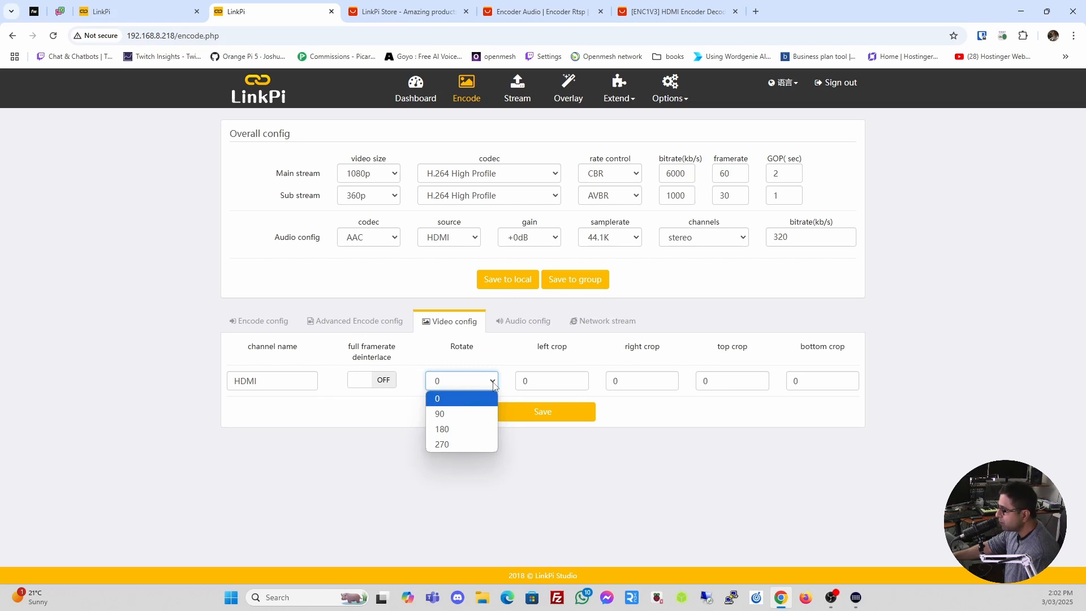
click(493, 384)
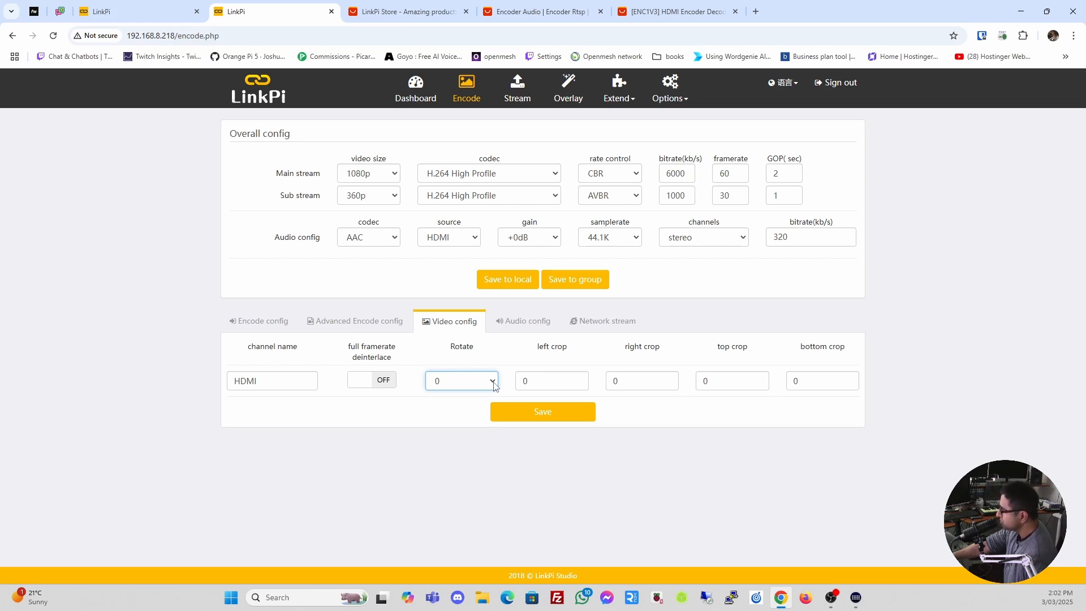
- Open the audio configuration and examine the codec and gain options for the HDMI channel
click(529, 322)
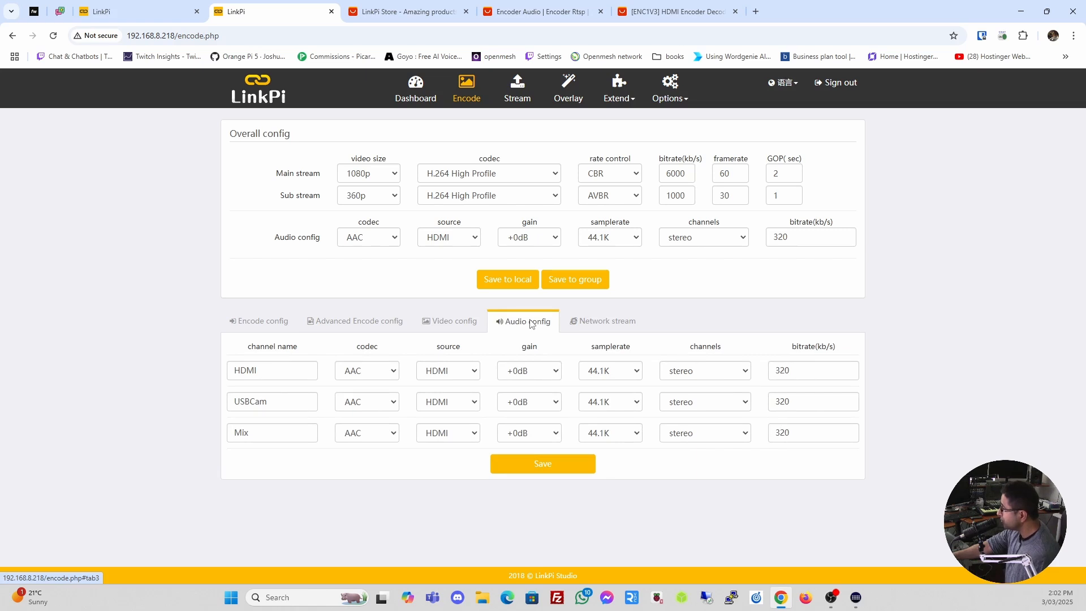
click(393, 376)
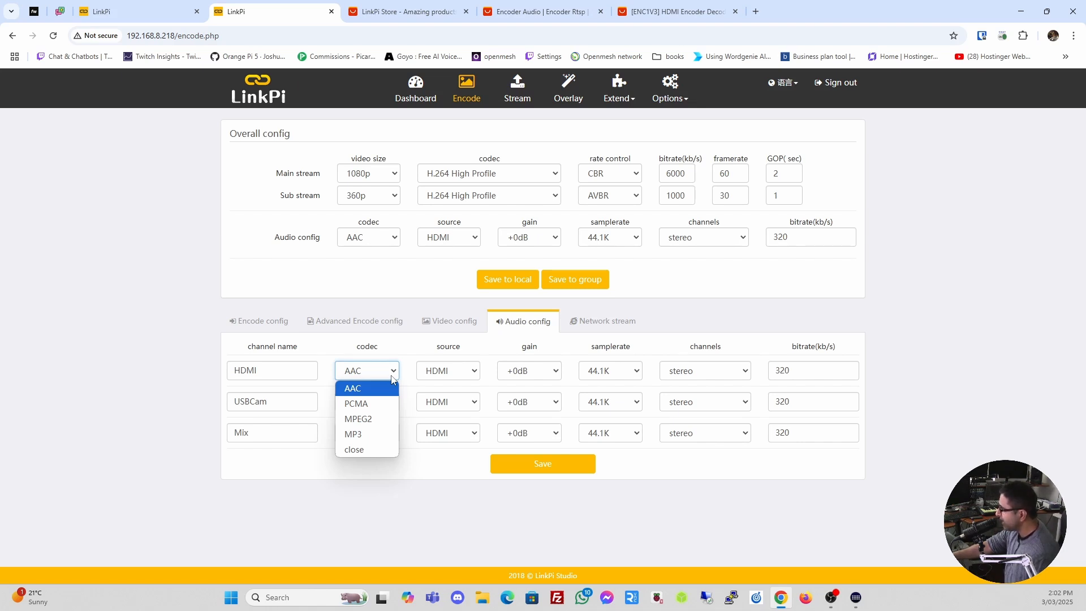
click(393, 376)
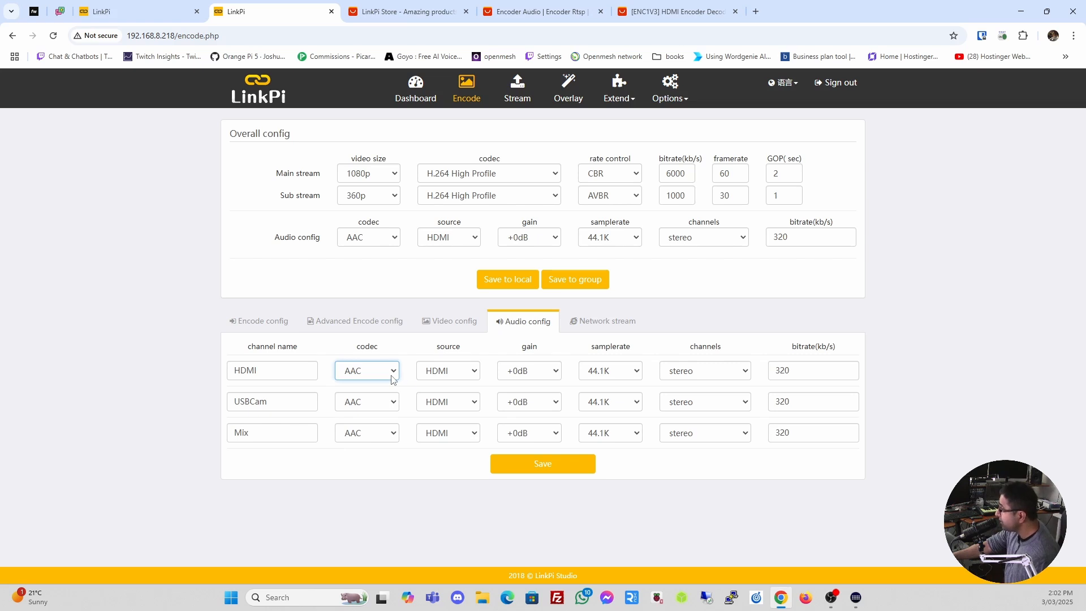
click(556, 373)
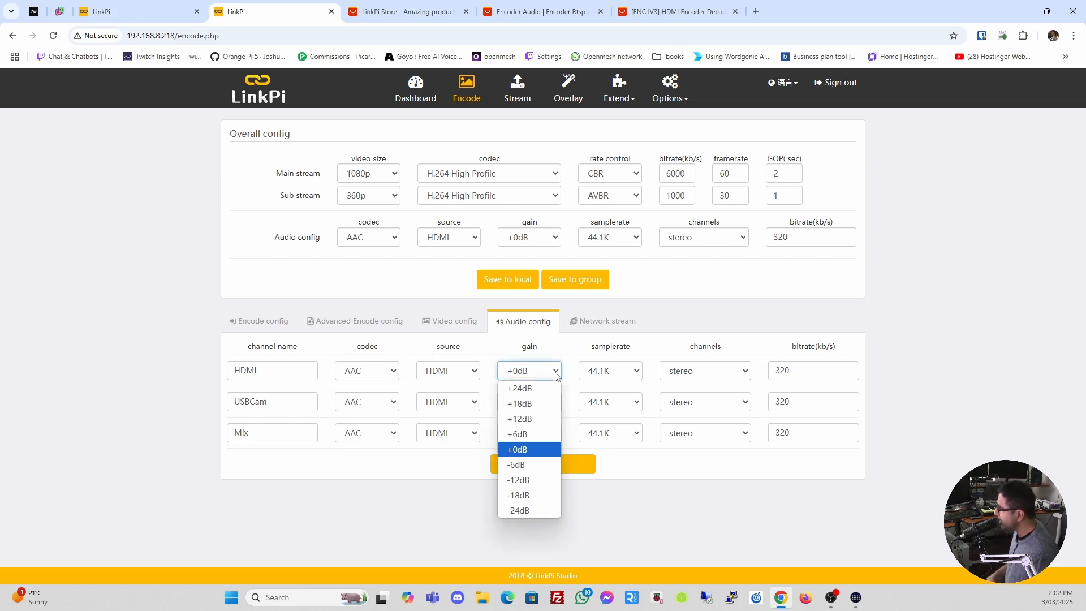
click(556, 375)
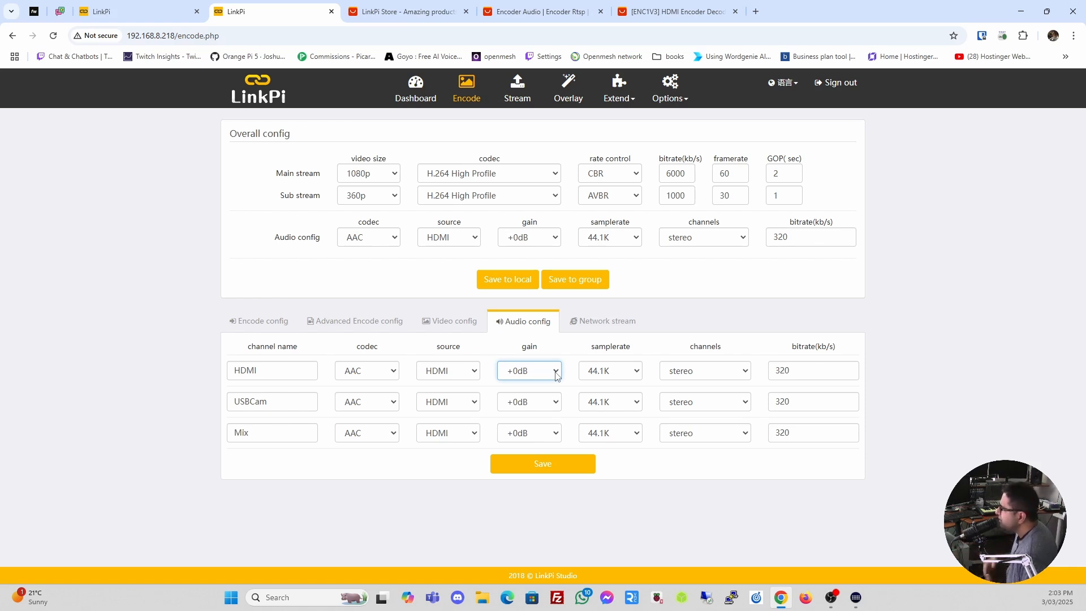
- Open the network stream configuration and read through the full stream URL of the Net1 channel, from start to end and back
click(602, 328)
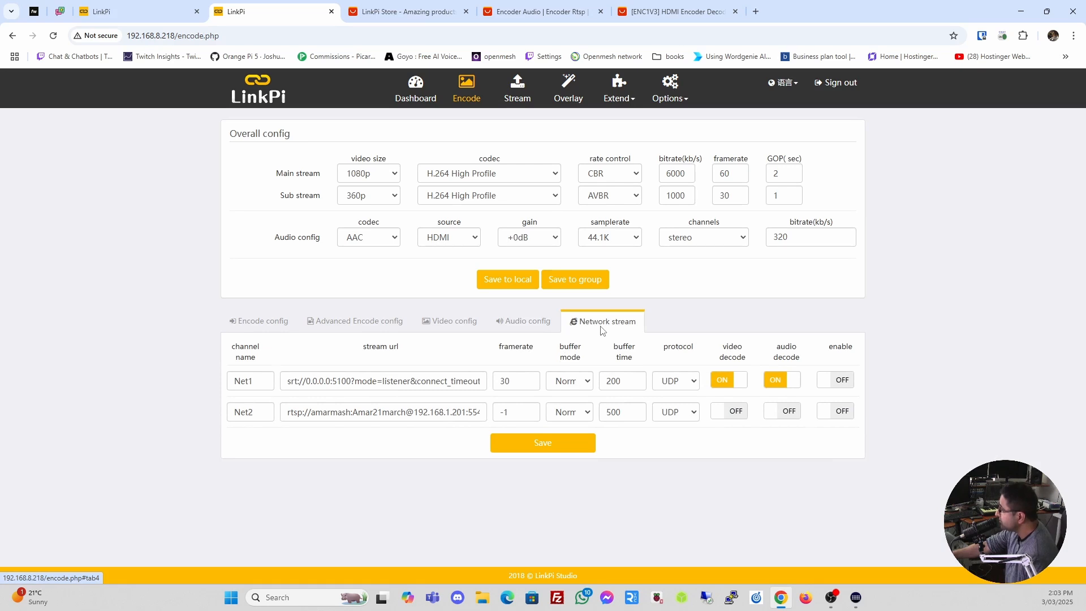
click(364, 386)
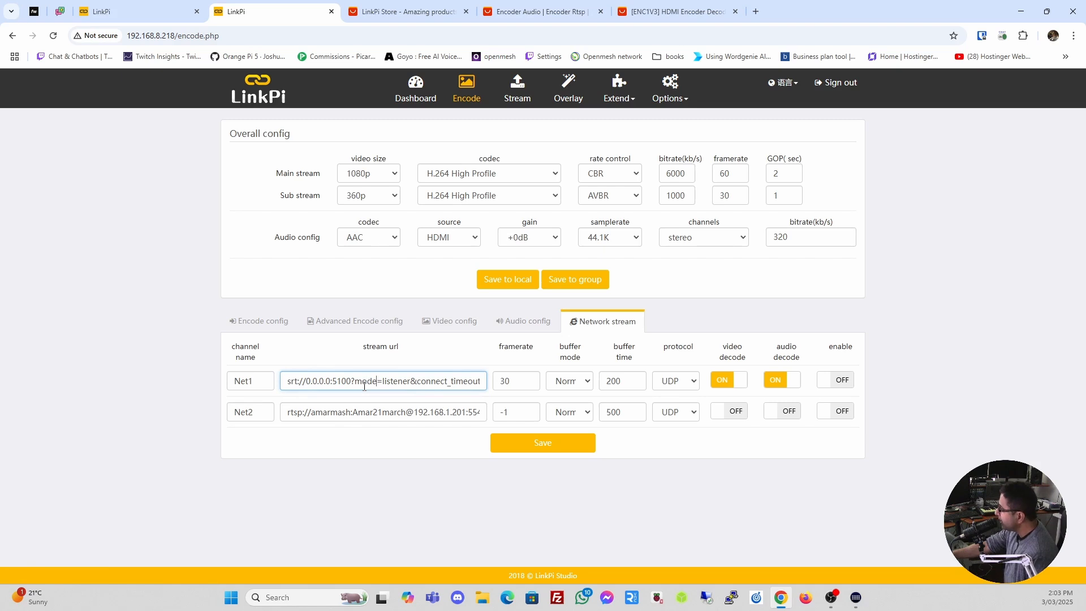
key(Right)
key(Right)
key(Right)
key(Right)
key(Right)
key(Right)
key(Right)
key(Right)
key(Right)
key(Right)
key(Right)
key(Right)
key(Right)
key(Right)
key(Right)
key(Right)
key(Right)
key(Right)
key(Right)
key(Right)
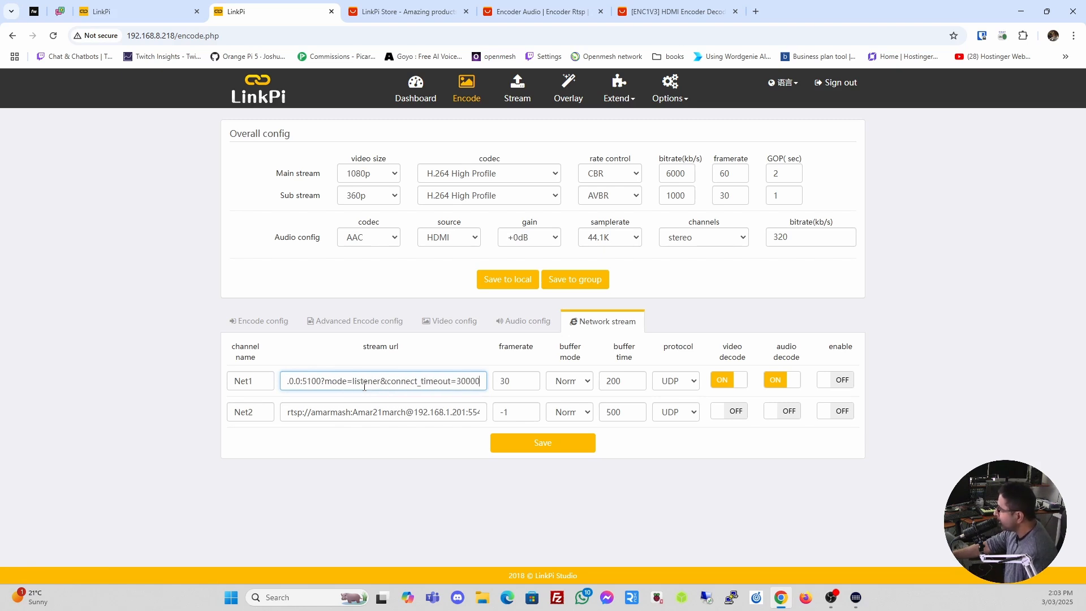
text(000&timeout=5000000)
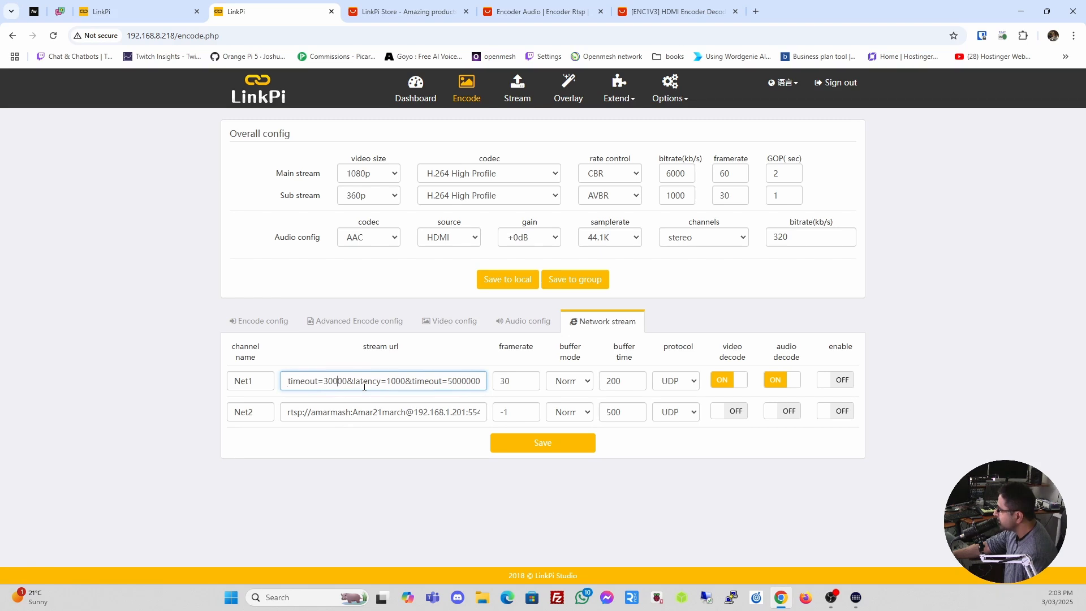
key(Left)
key(Left)
key(Left)
key(Left)
key(Left)
key(Left)
key(Left)
key(Left)
key(Left)
key(Left)
key(Left)
key(Left)
key(Left)
key(Left)
key(Left)
key(Left)
key(Left)
key(Left)
key(Left)
key(Left)
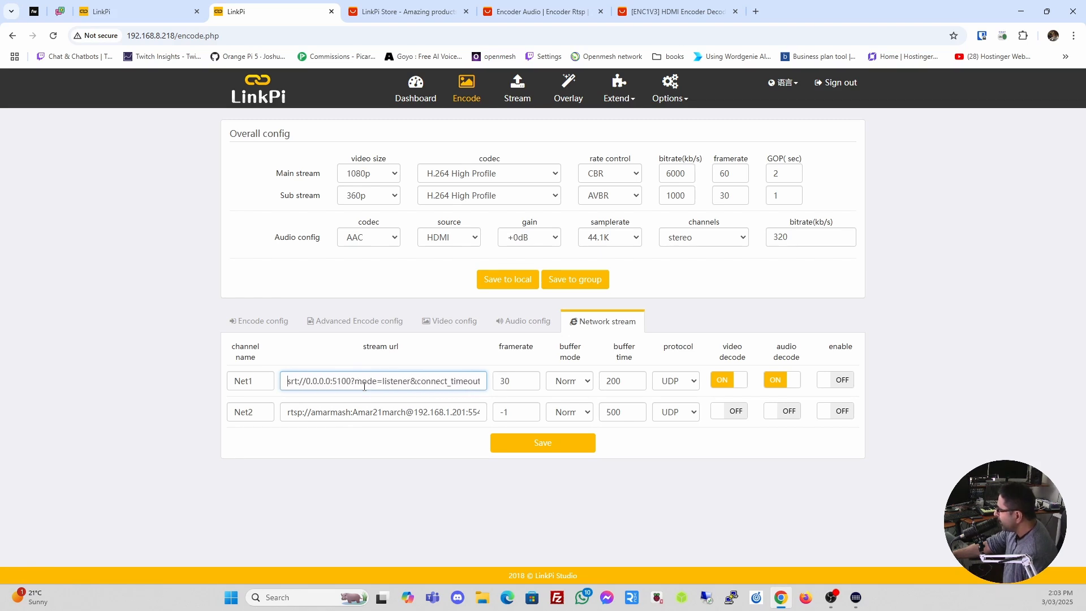
key(Right)
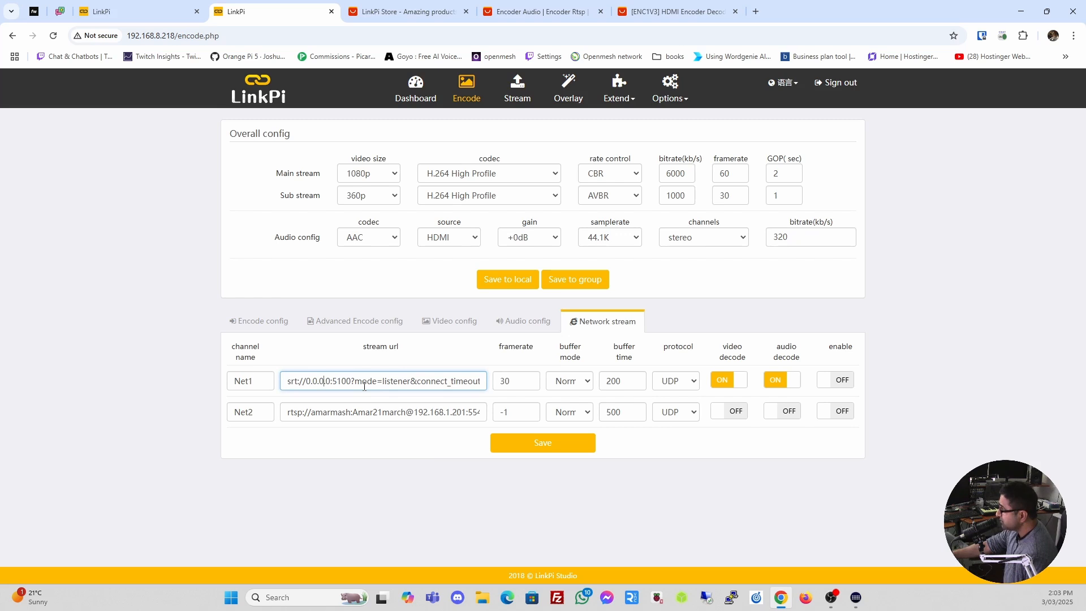
- Read the rest of Net1's stream URL through its timeout and latency parameters and check the channel's protocol options
key(Right)
key(Right)
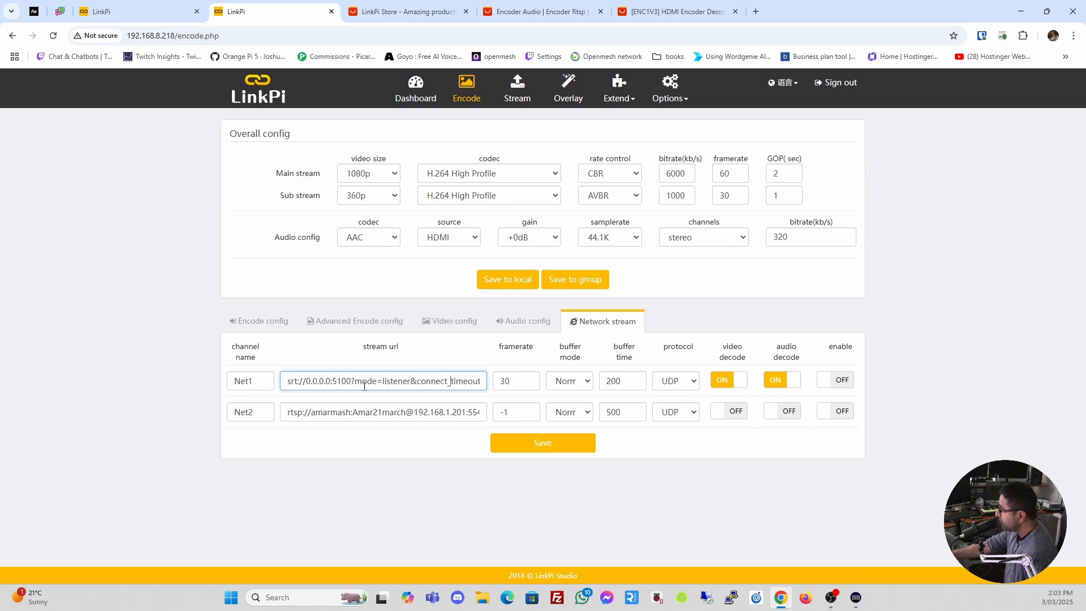
key(Right)
key(Right)
key(Right)
key(Right)
key(Right)
key(Right)
key(Right)
key(Right)
key(Right)
key(Right)
key(Right)
key(Right)
key(Right)
key(Right)
key(Right)
key(Right)
key(Right)
key(Right)
key(Right)
key(Right)
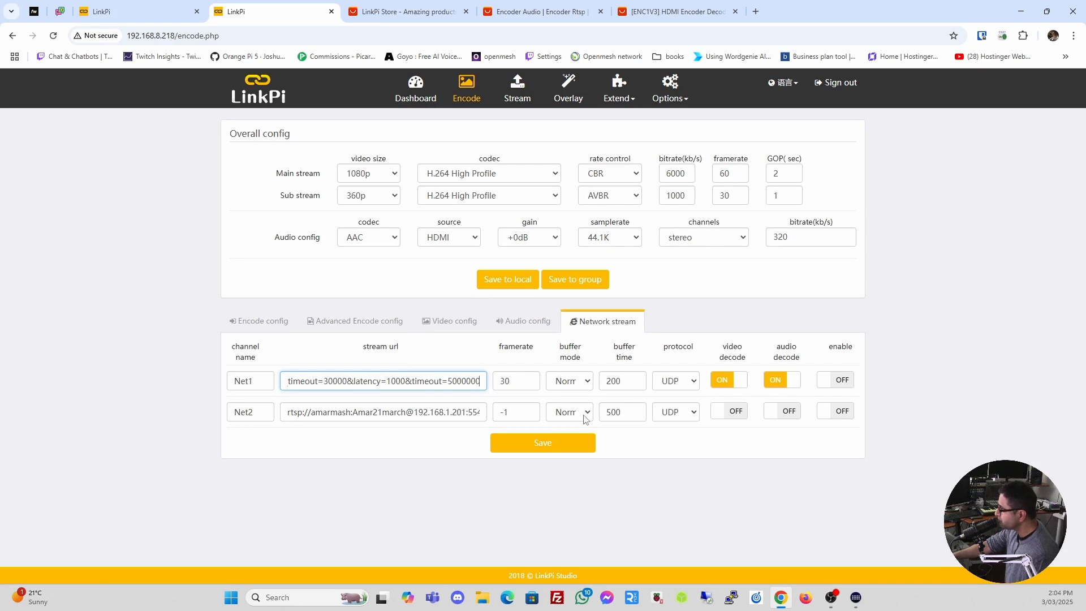
click(697, 381)
click(697, 382)
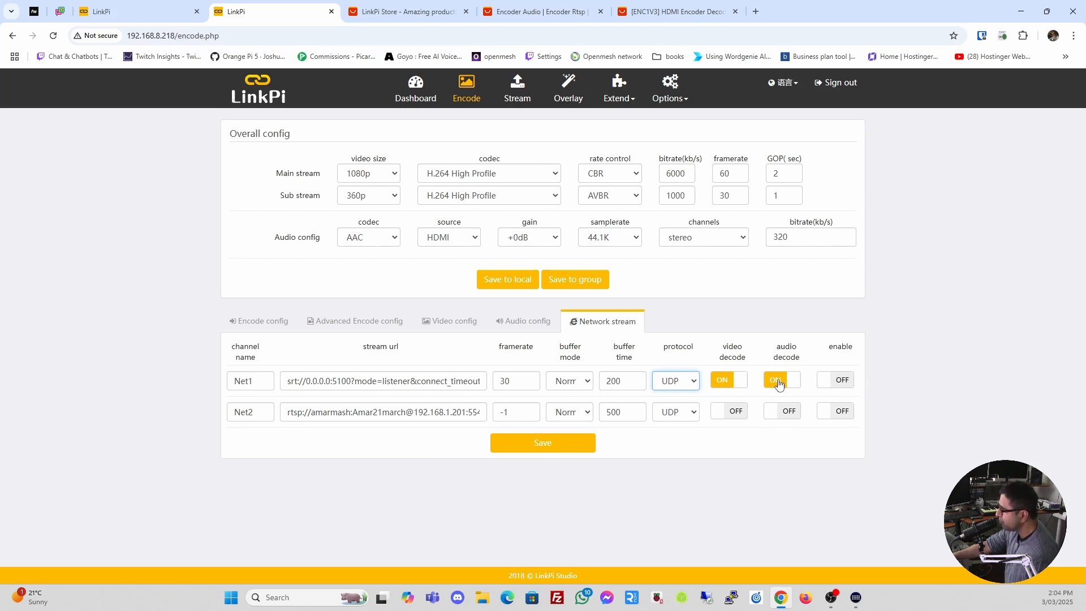
- Return to the encode configuration of the channels and open the stream settings page
click(266, 321)
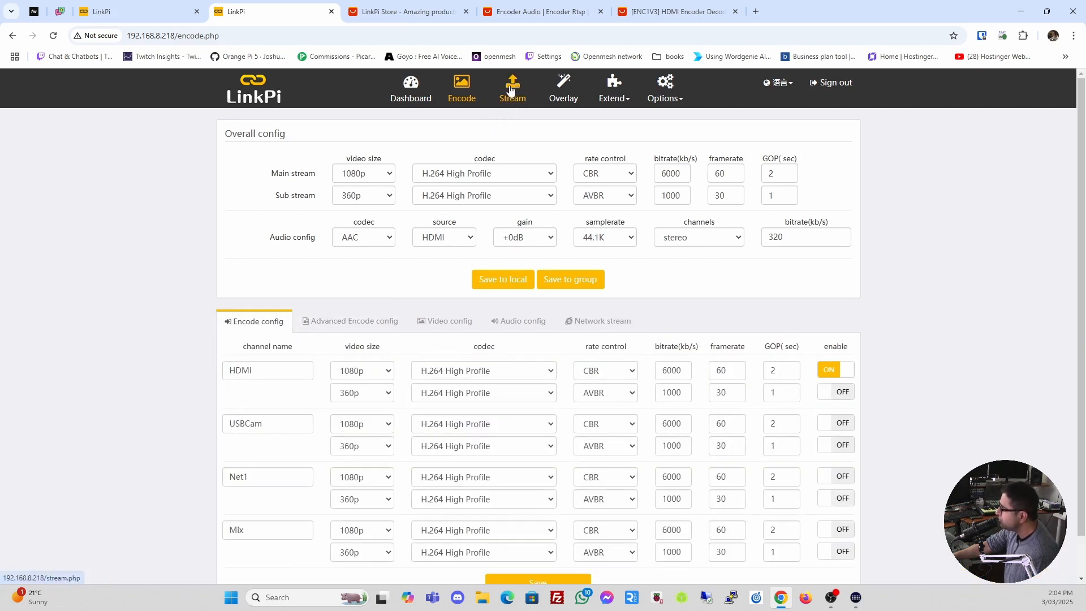
click(511, 91)
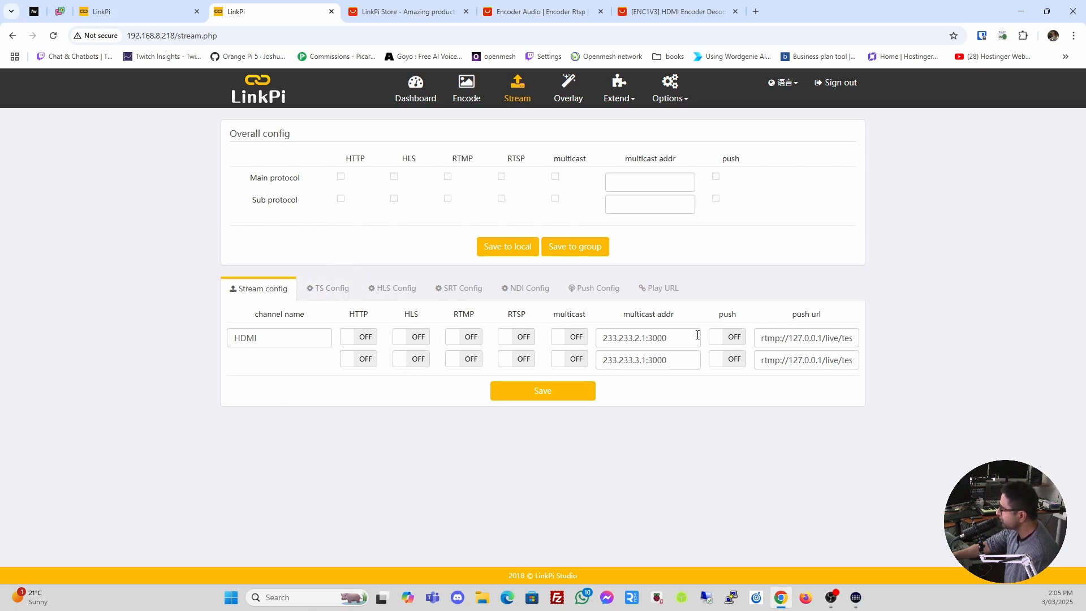
- Turn on RTMP and push for the HDMI channel's main stream
click(450, 296)
click(448, 338)
click(743, 339)
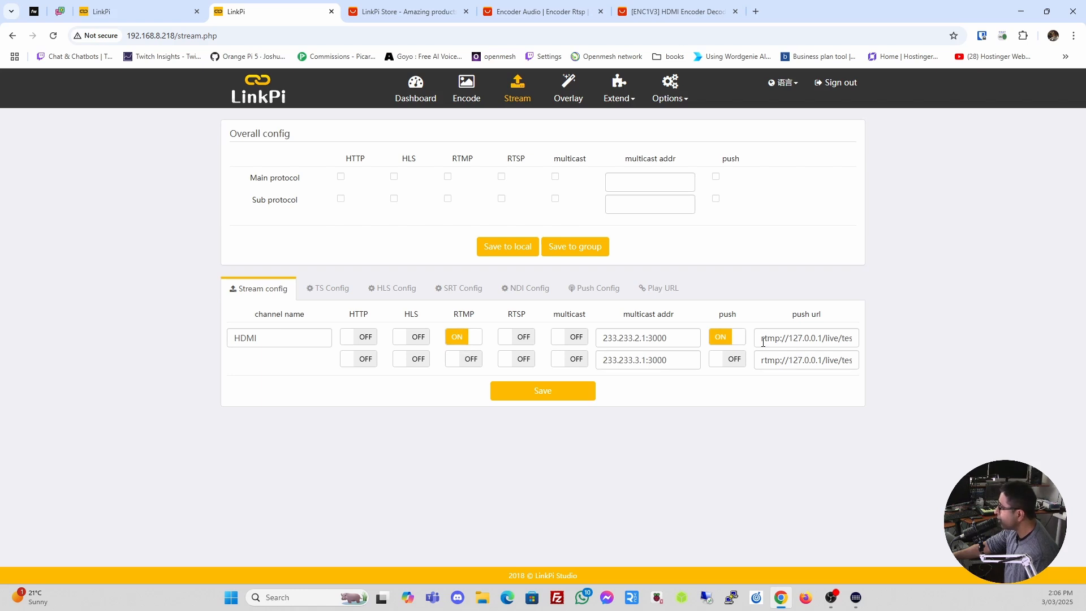
- Examine the full push URL of the HDMI channel's main stream, from start to end
drag(758, 341, 880, 346)
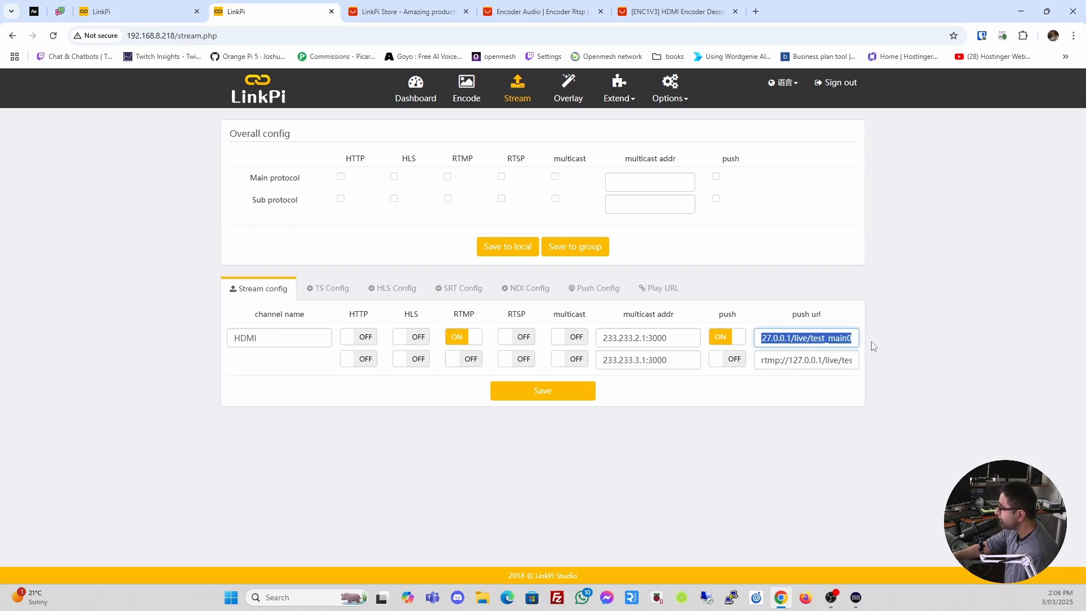
click(811, 339)
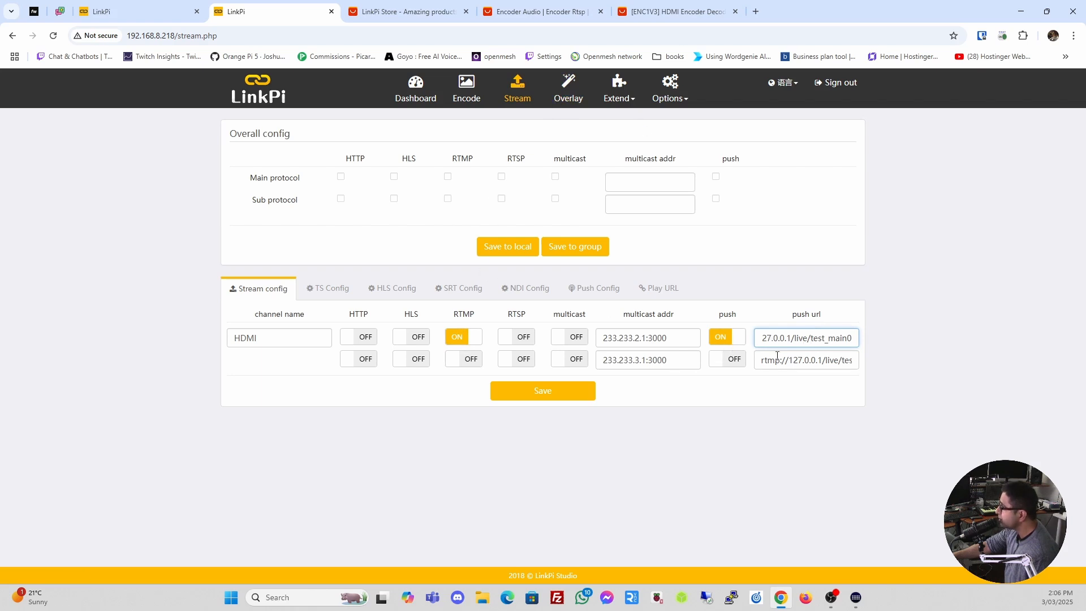
key(Left)
key(Left)
key(Left)
key(Left)
key(Left)
key(Left)
key(Left)
key(Left)
key(Left)
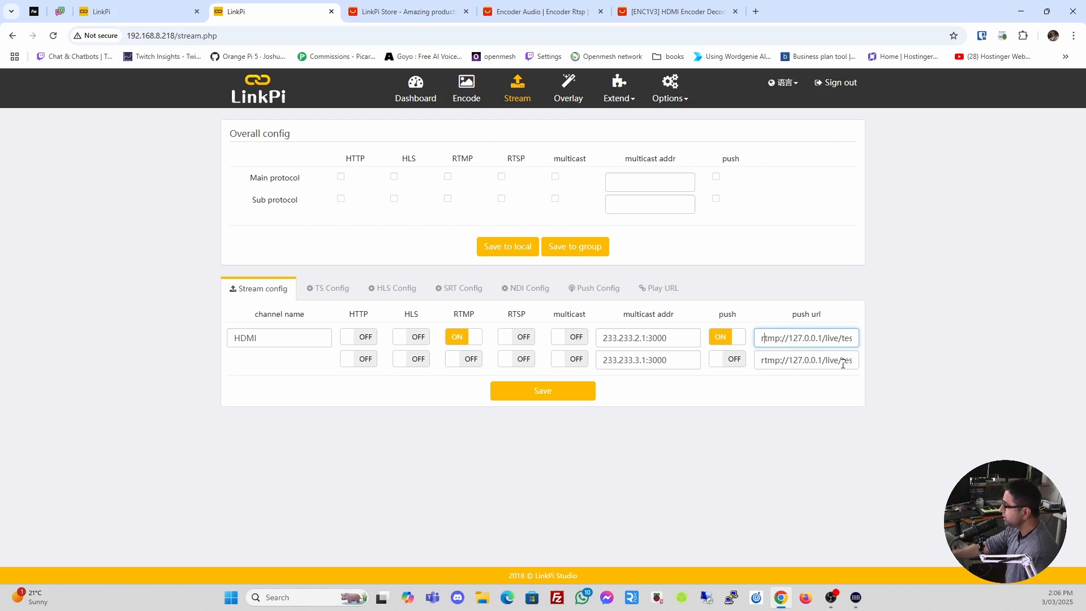
key(Right)
key(Right)
key(Right)
key(Right)
key(Right)
key(Right)
key(Right)
key(Right)
key(Right)
key(Right)
key(Right)
key(Right)
key(Right)
key(Right)
key(Right)
key(Right)
key(Right)
key(Right)
key(Right)
key(Right)
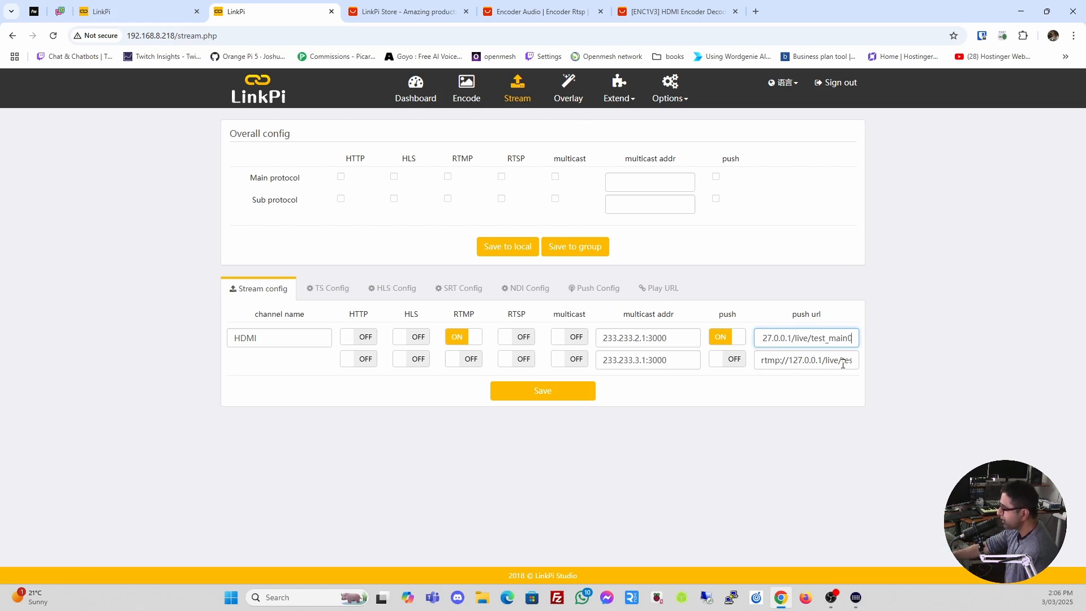
key(Left)
key(Left)
key(Left)
key(Left)
key(Left)
key(Left)
key(Left)
key(Left)
key(Left)
key(Left)
key(Left)
key(Left)
key(Left)
key(Left)
key(Left)
key(Left)
key(Left)
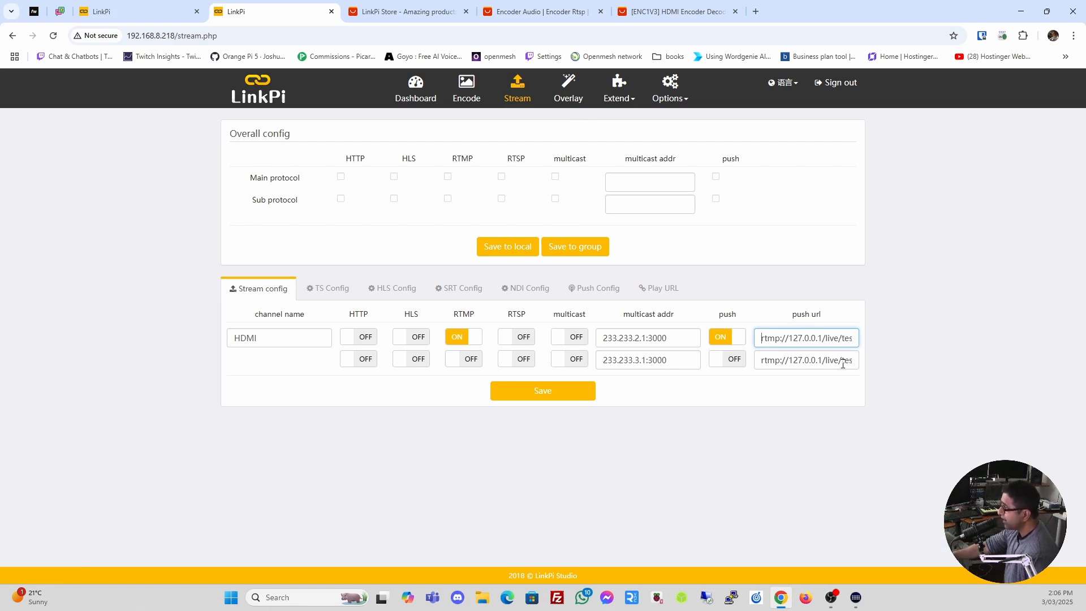
- Turn push and RTMP off for the HDMI main stream and save the stream configuration
click(731, 339)
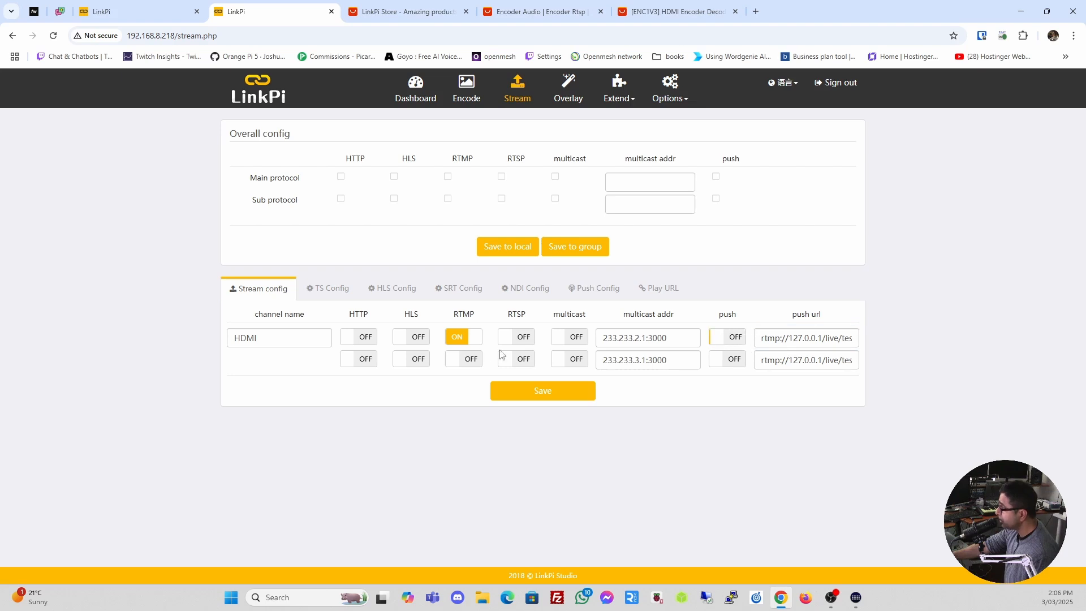
click(456, 337)
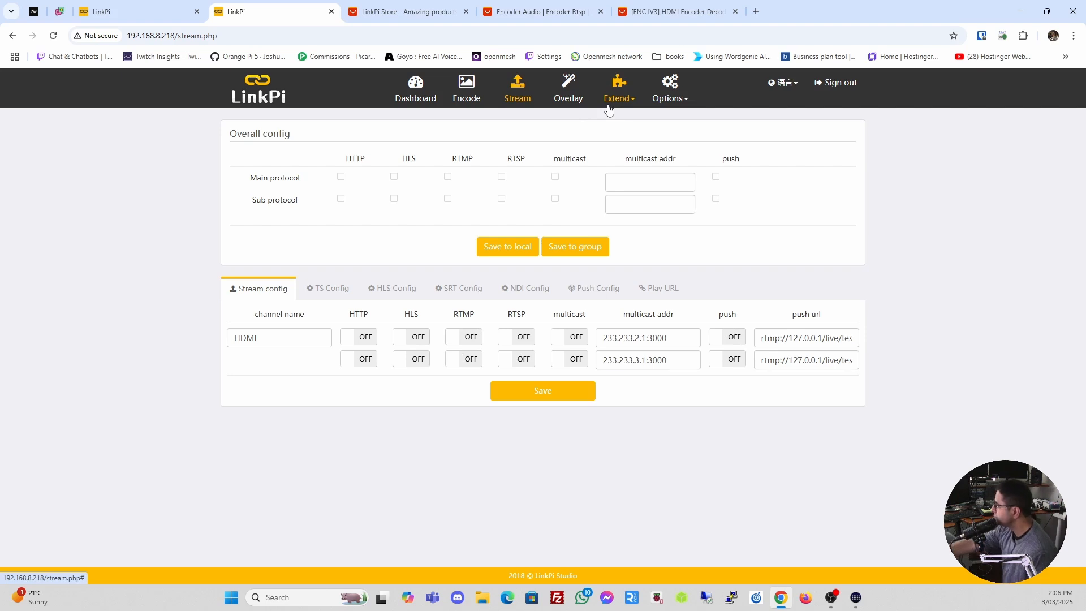
click(542, 391)
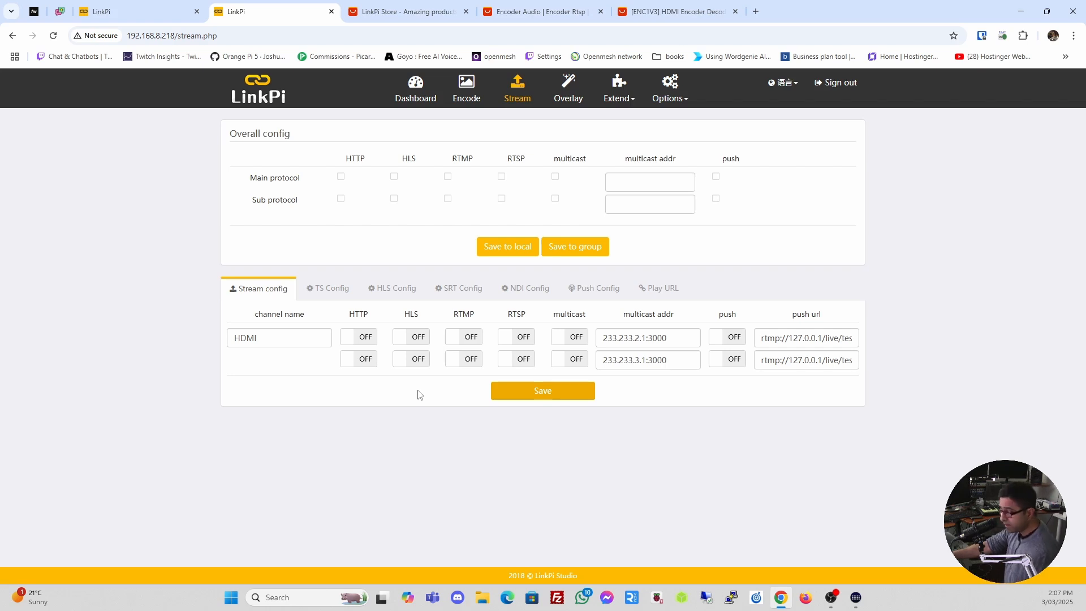
- Check the H5 Player with RTMP disabled, and view the HDMI preview on the dashboard
click(621, 93)
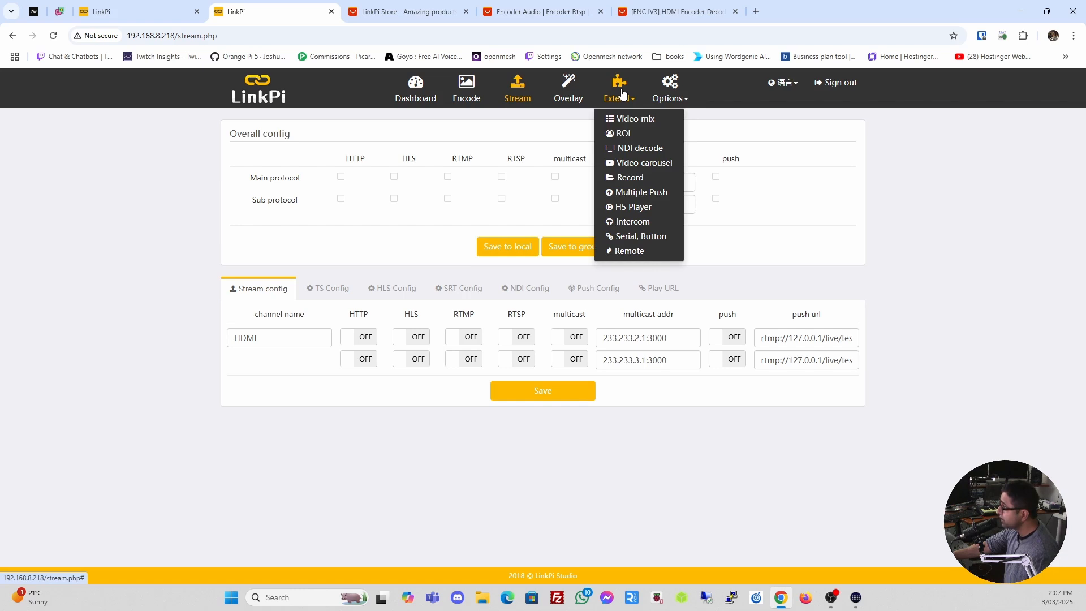
click(635, 209)
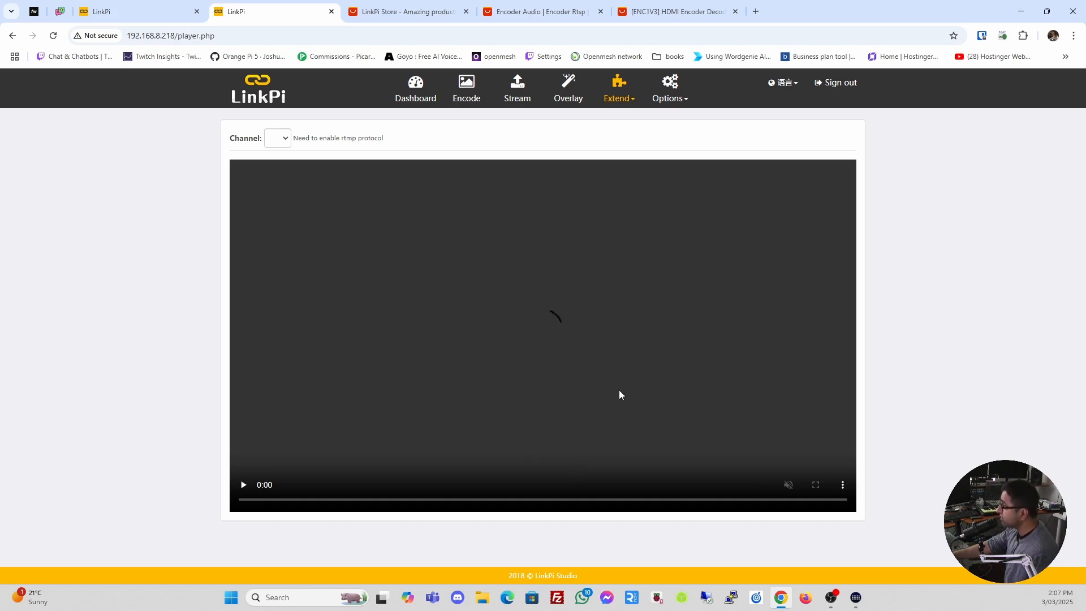
click(519, 95)
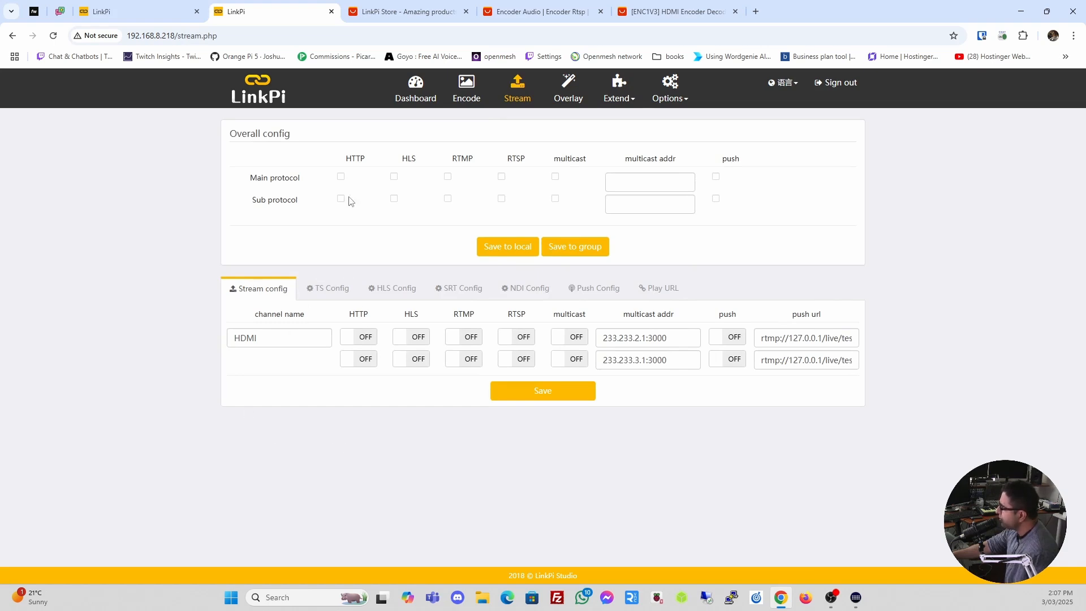
click(416, 91)
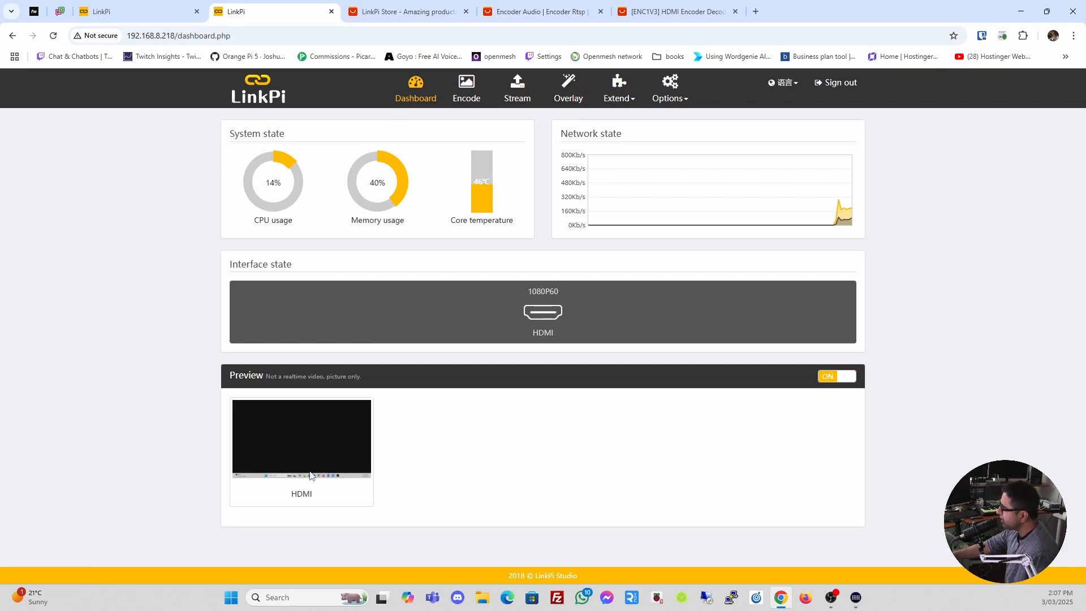
- In the stream settings, enable RTMP and push for the HDMI main stream, keep its push URL and save
click(514, 93)
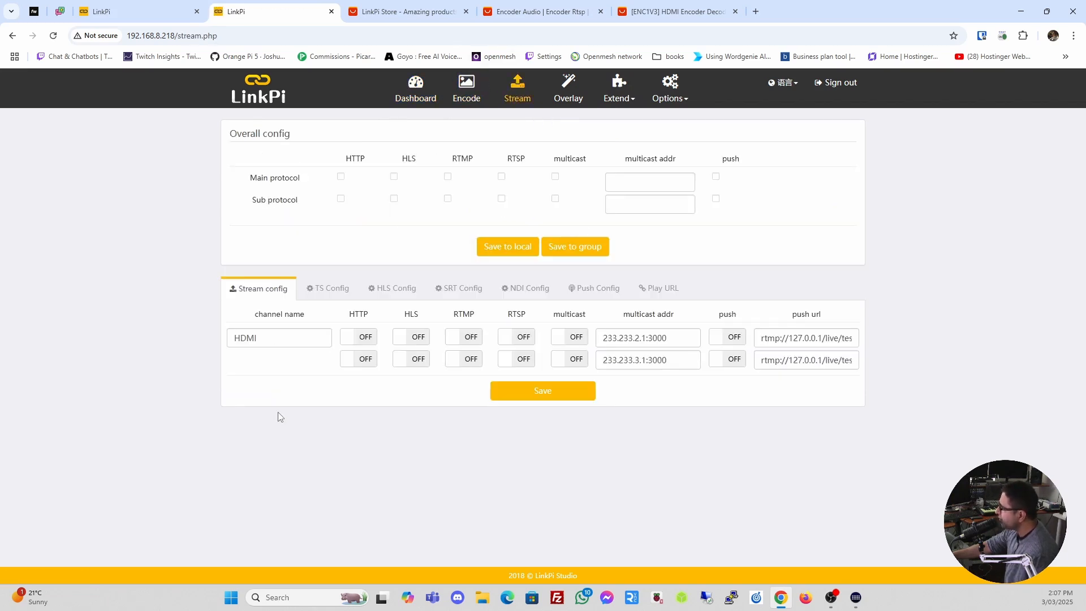
click(463, 339)
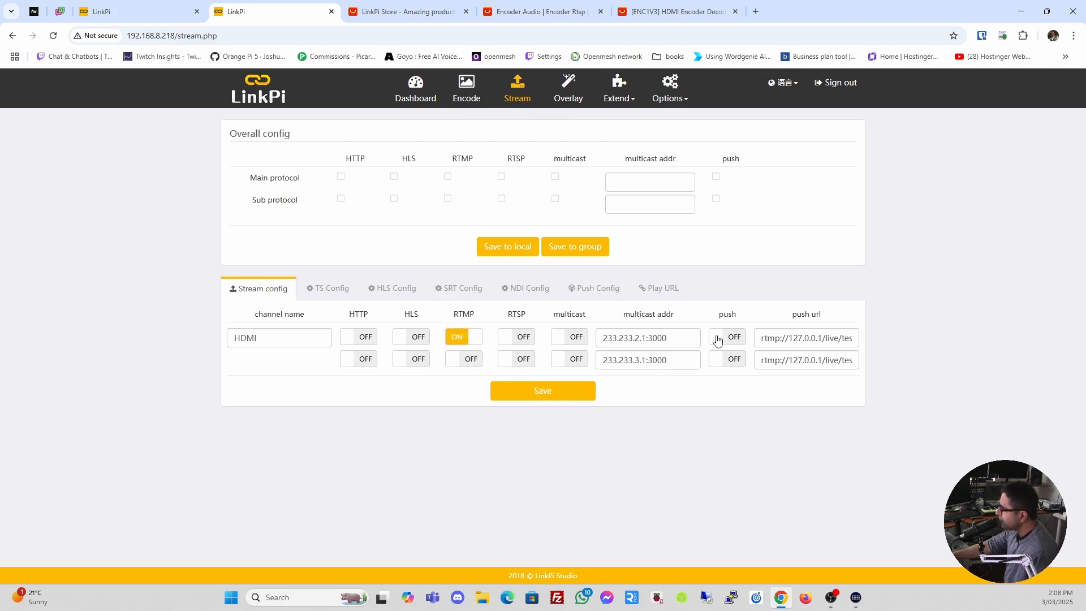
click(734, 337)
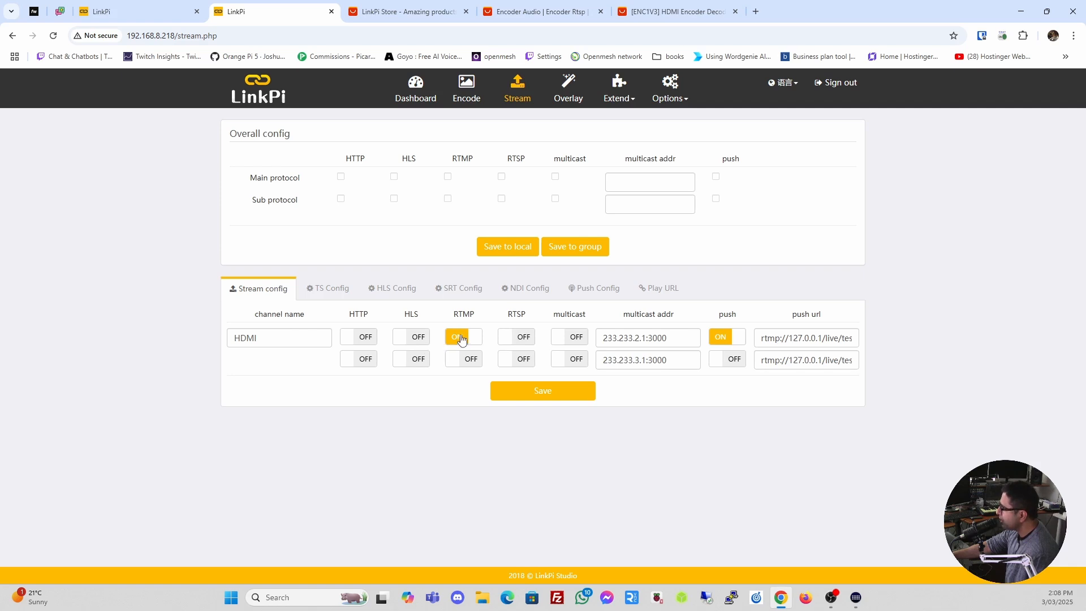
drag(762, 339, 875, 348)
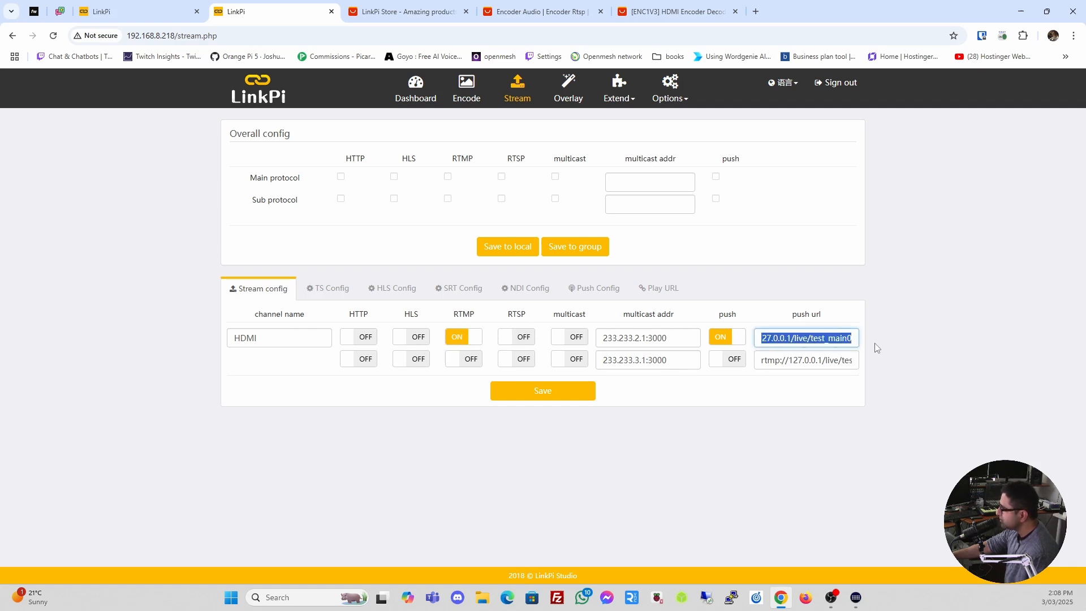
click(816, 339)
drag(853, 340, 735, 346)
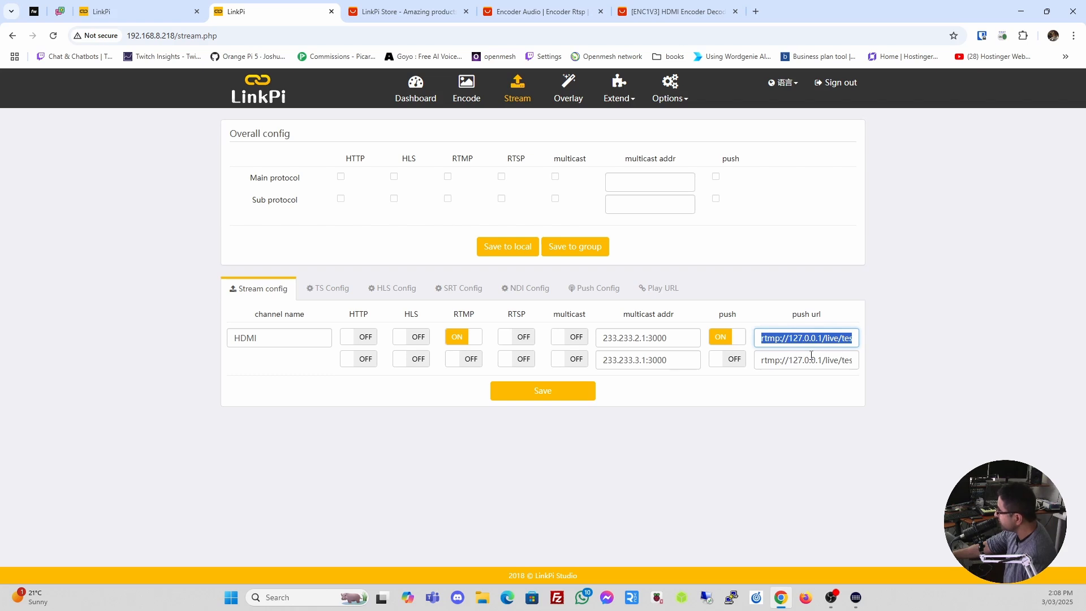
click(547, 391)
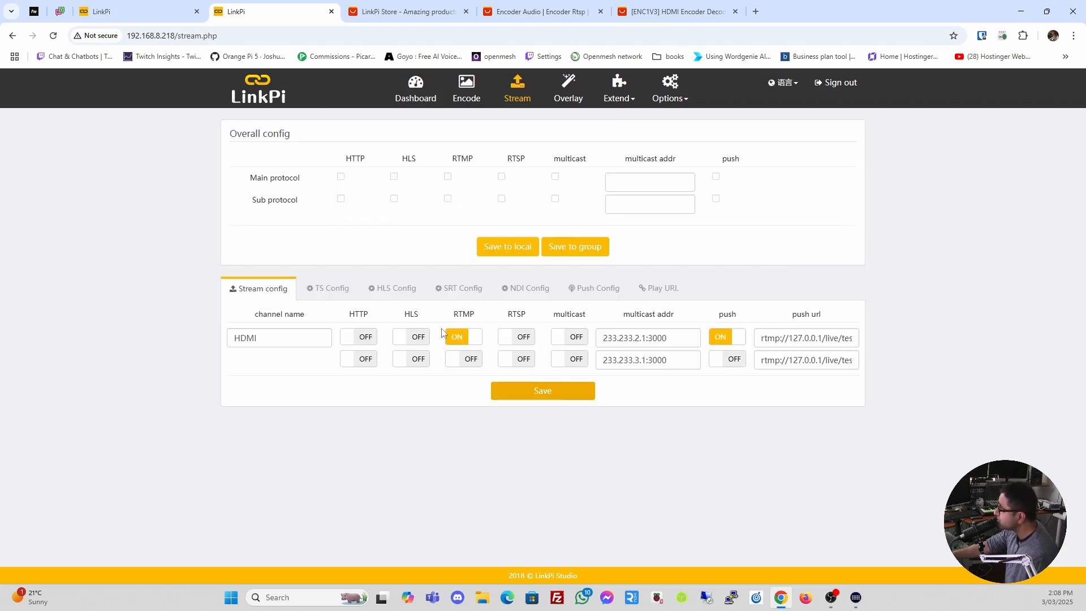
- View the HDMI channel's live stream in the H5 Player and check its channel options
click(624, 85)
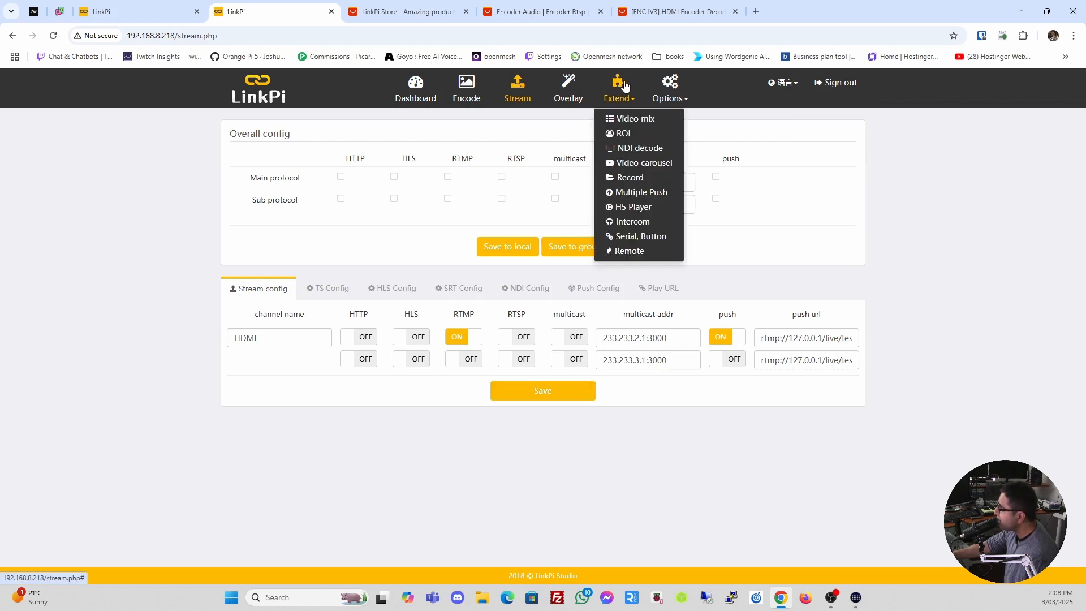
click(626, 208)
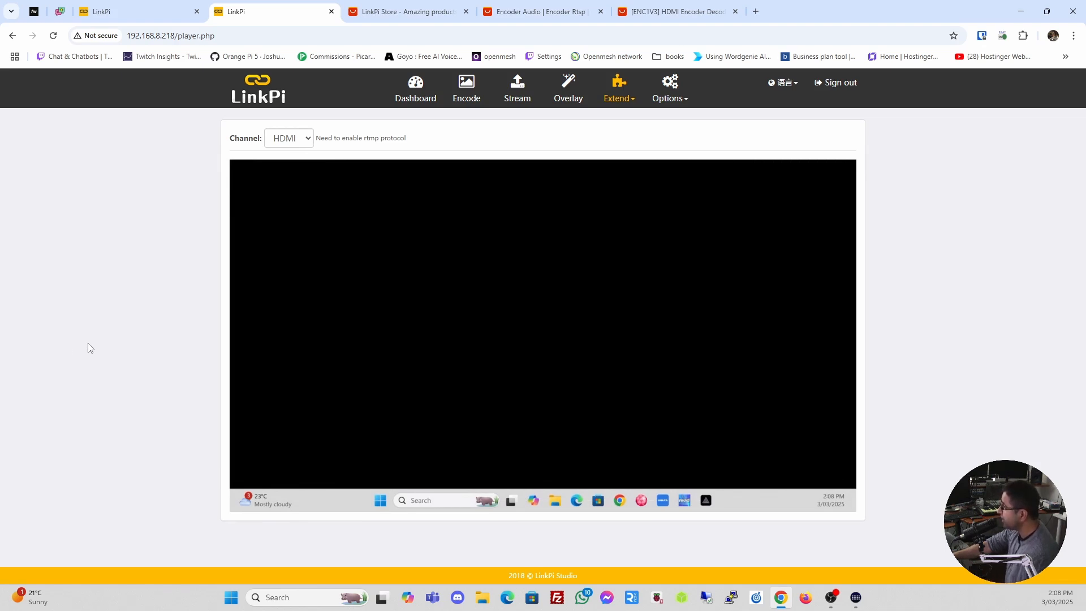
click(286, 144)
click(285, 153)
click(295, 138)
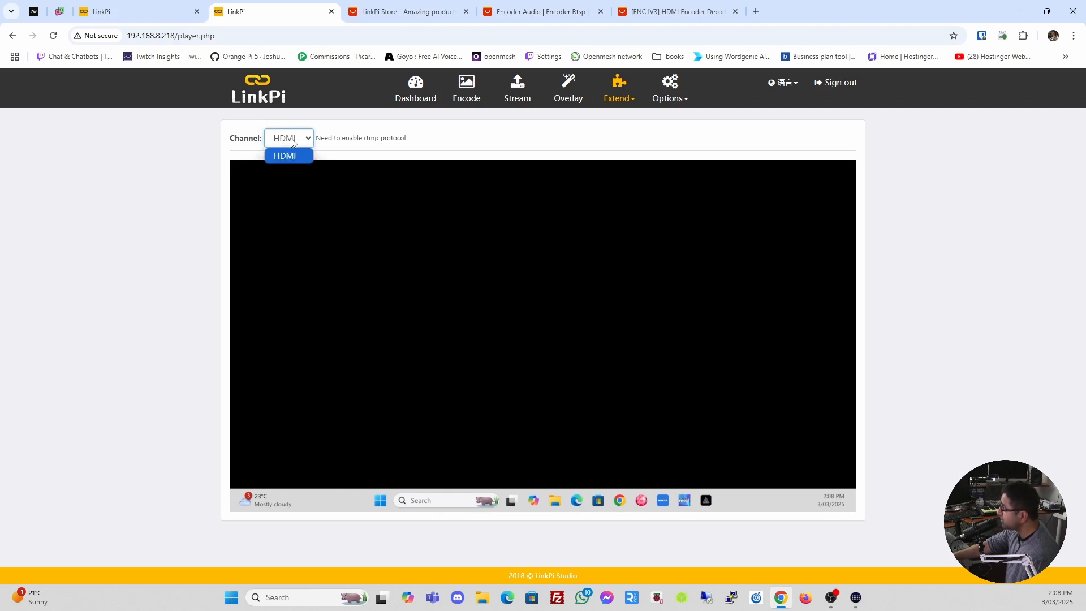
click(288, 154)
- Return to the stream settings, disable RTMP and push for the HDMI main stream, and save
click(515, 93)
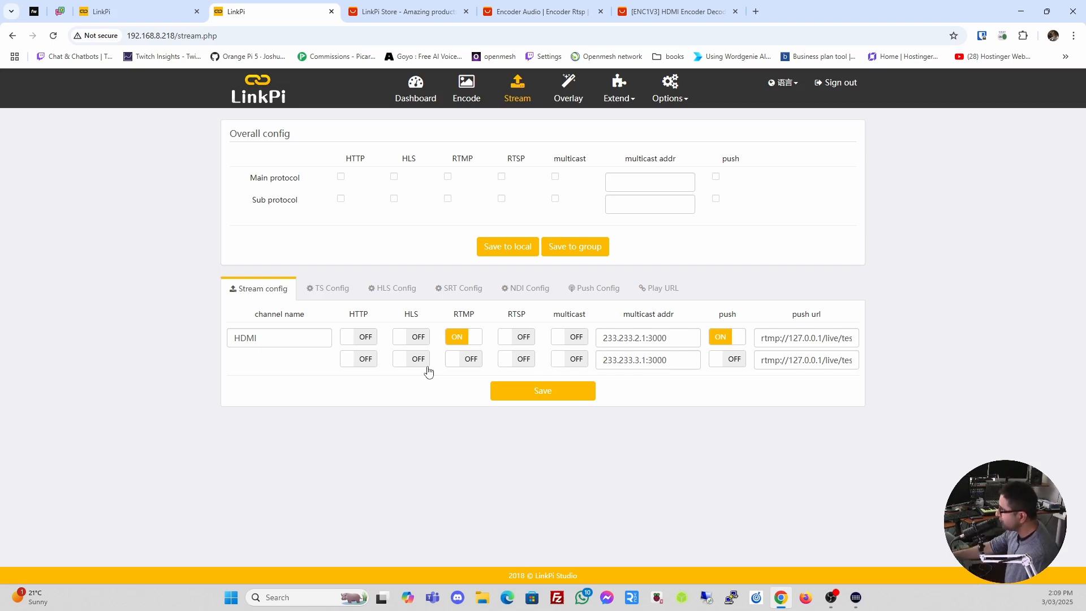
click(456, 338)
click(722, 337)
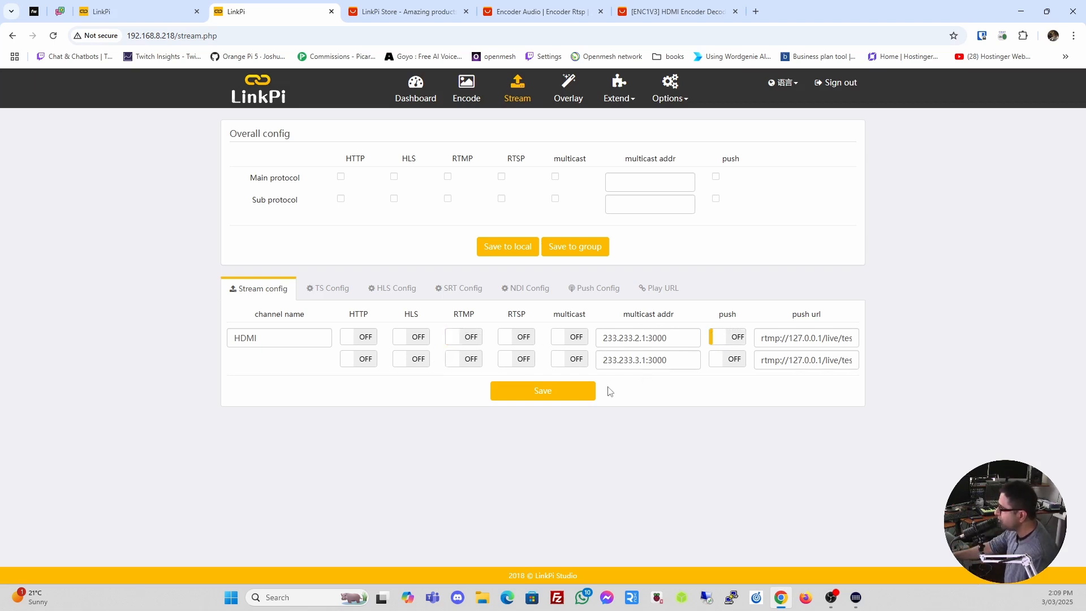
click(523, 392)
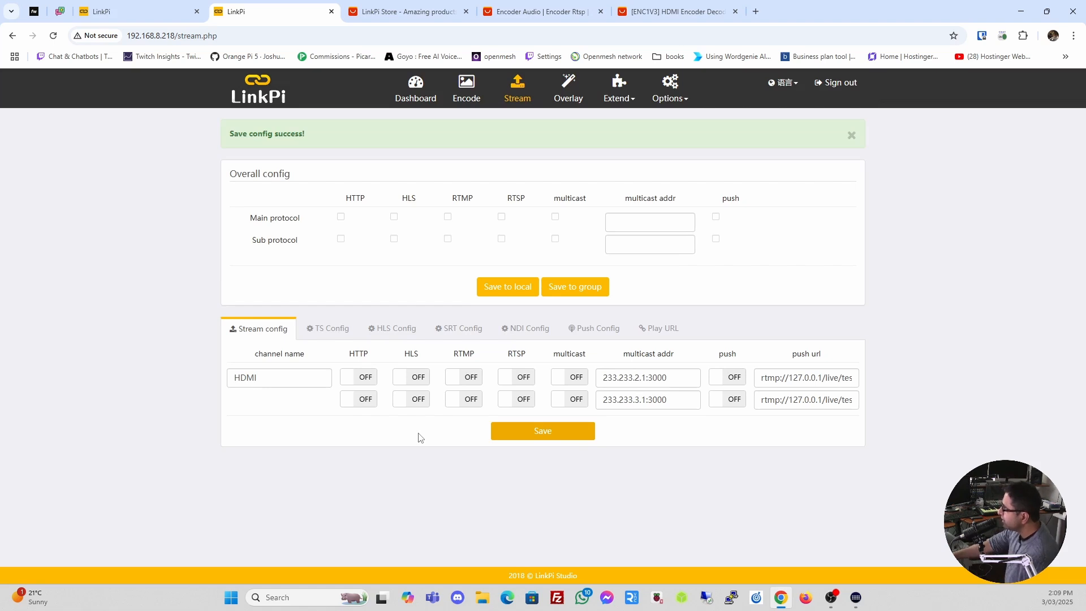
- Reopen the H5 Player and check its channel options with RTMP disabled
click(619, 95)
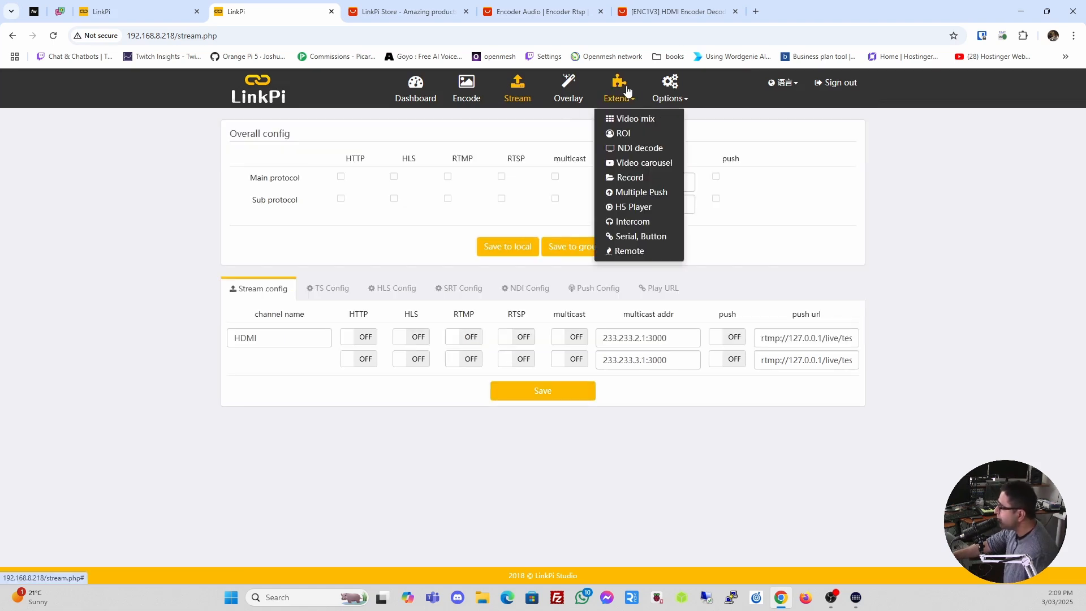
click(633, 207)
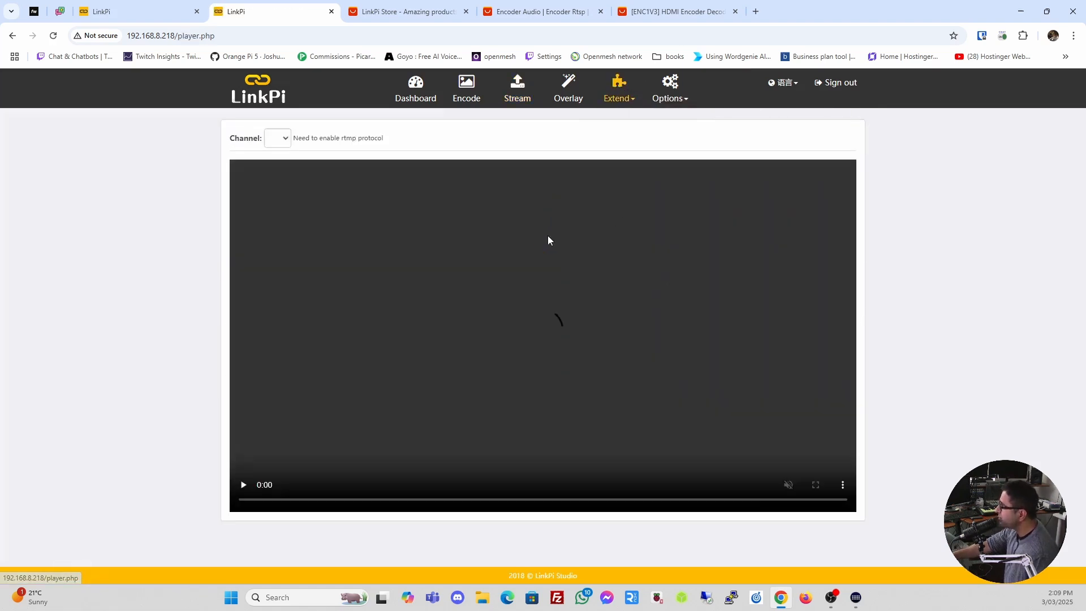
click(285, 141)
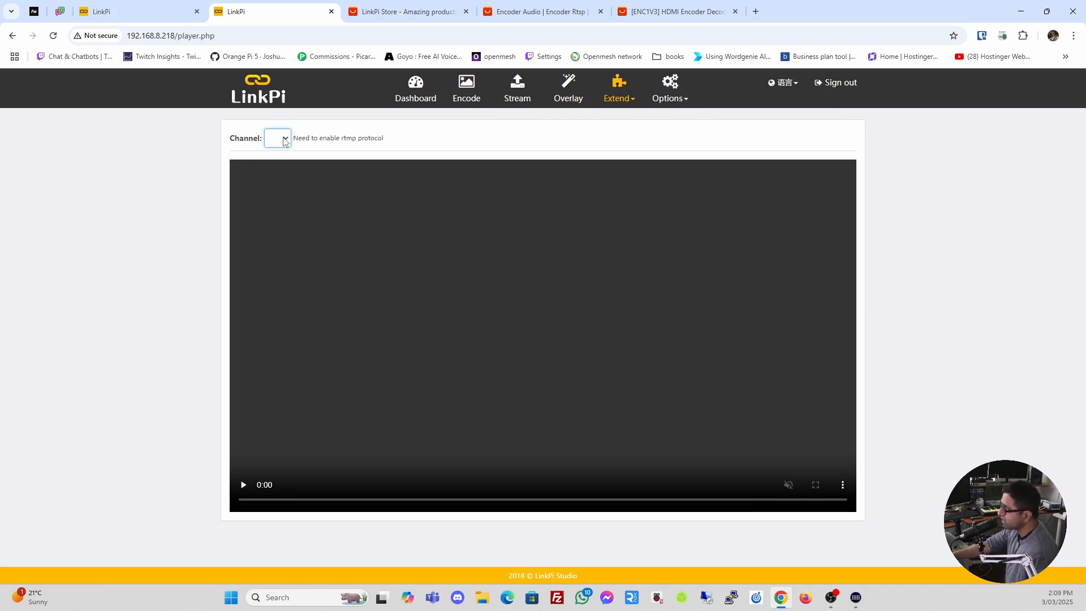
- Return to the stream settings and open the TS configuration for the HDMI channel
click(520, 90)
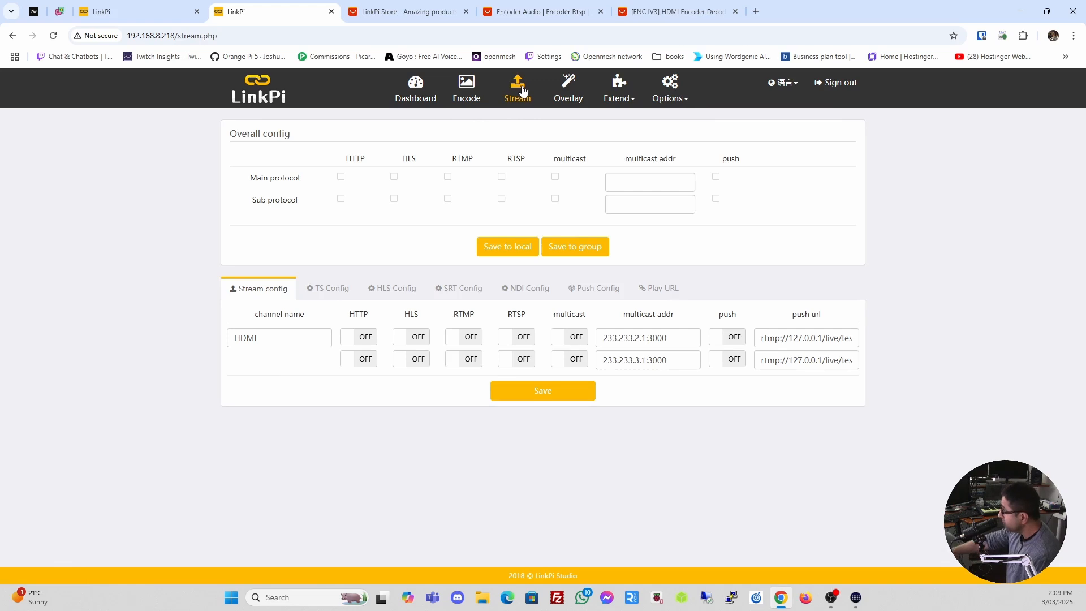
click(322, 291)
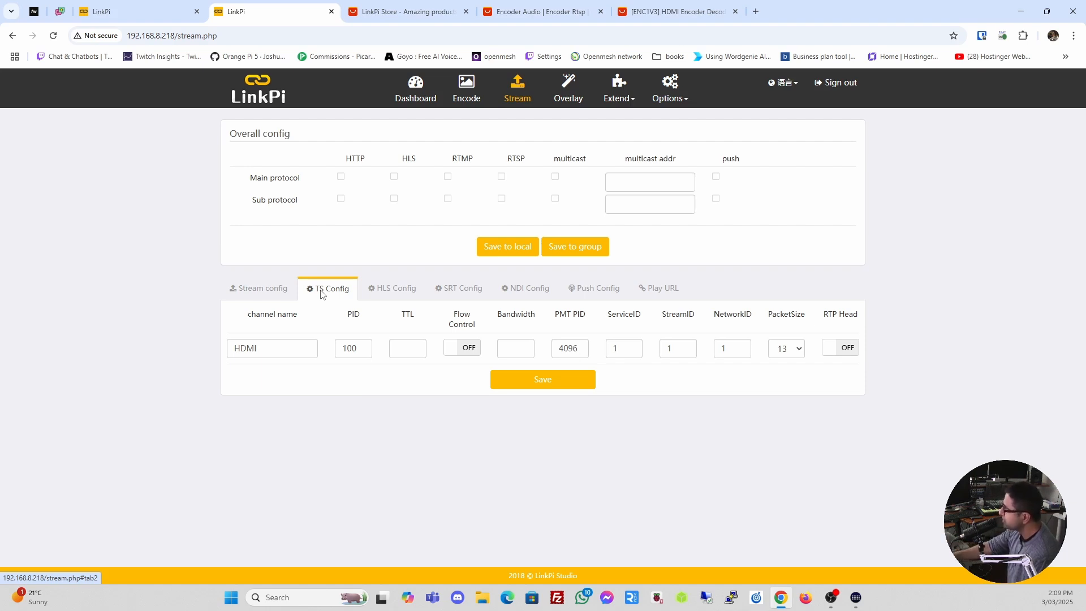
- Review the HDMI channel's HLS settings and the SRT configuration, including the mode options for both SRT rows
click(385, 290)
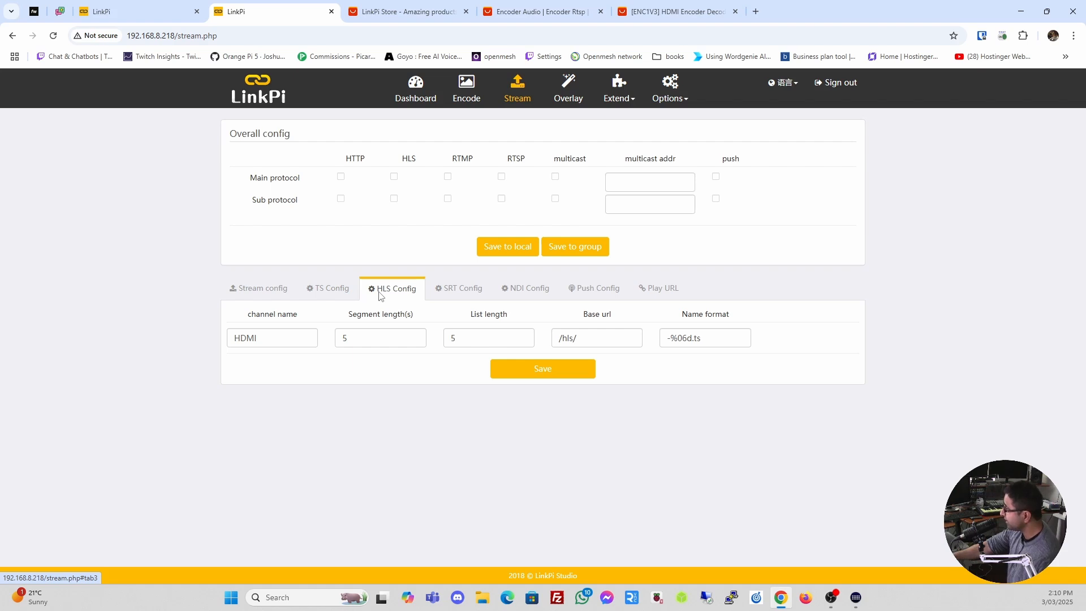
click(474, 297)
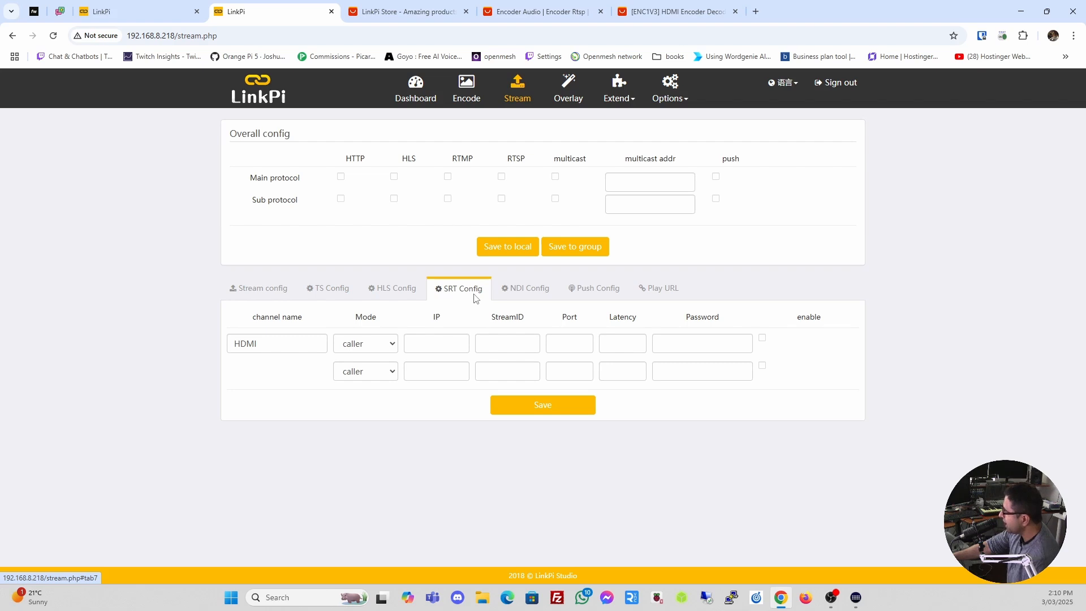
click(390, 349)
click(390, 351)
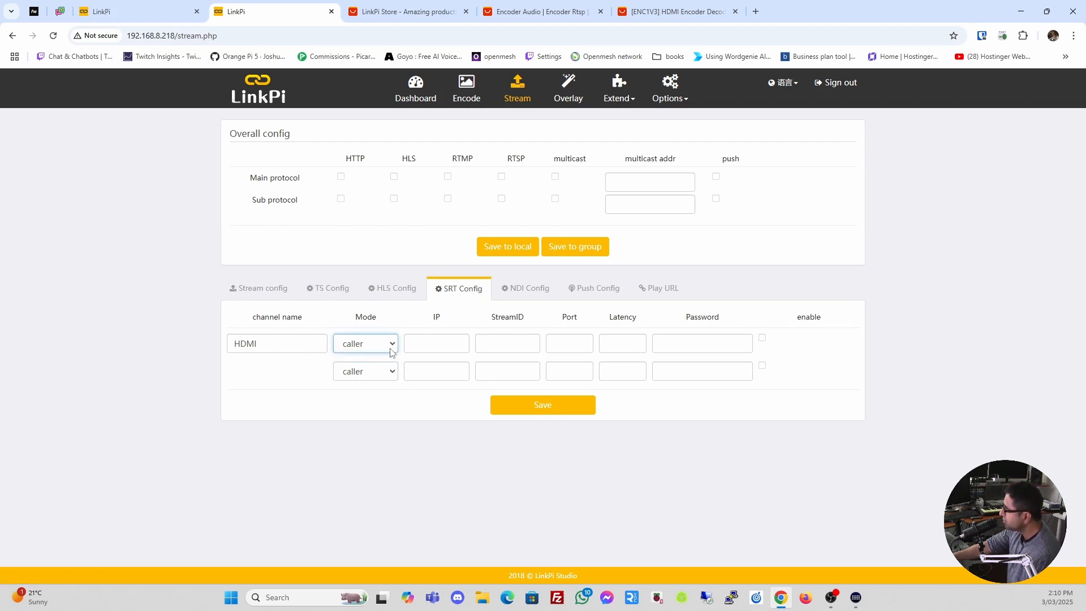
click(390, 351)
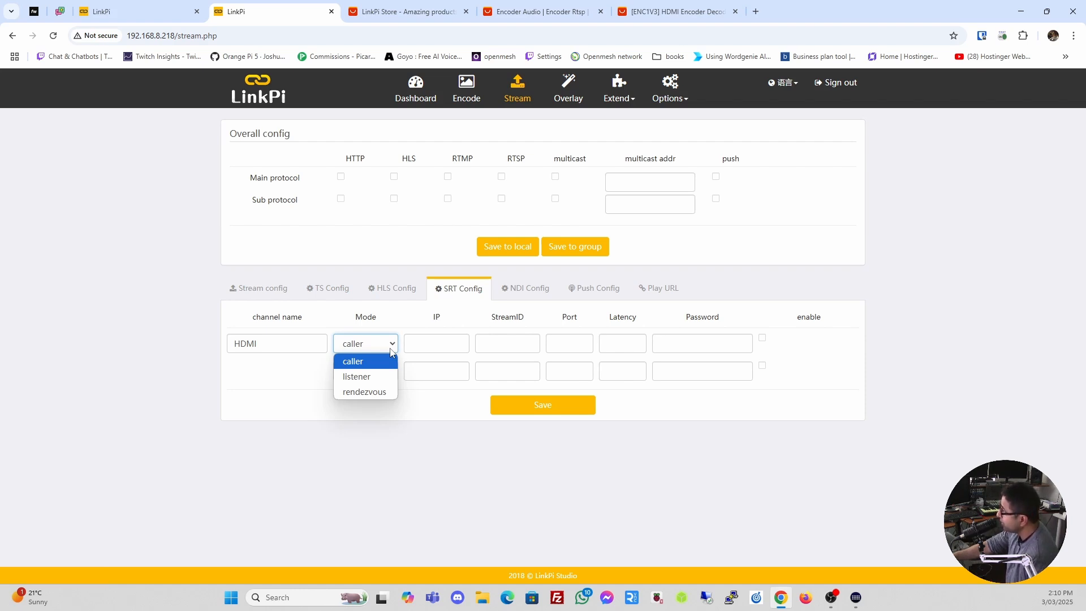
click(390, 351)
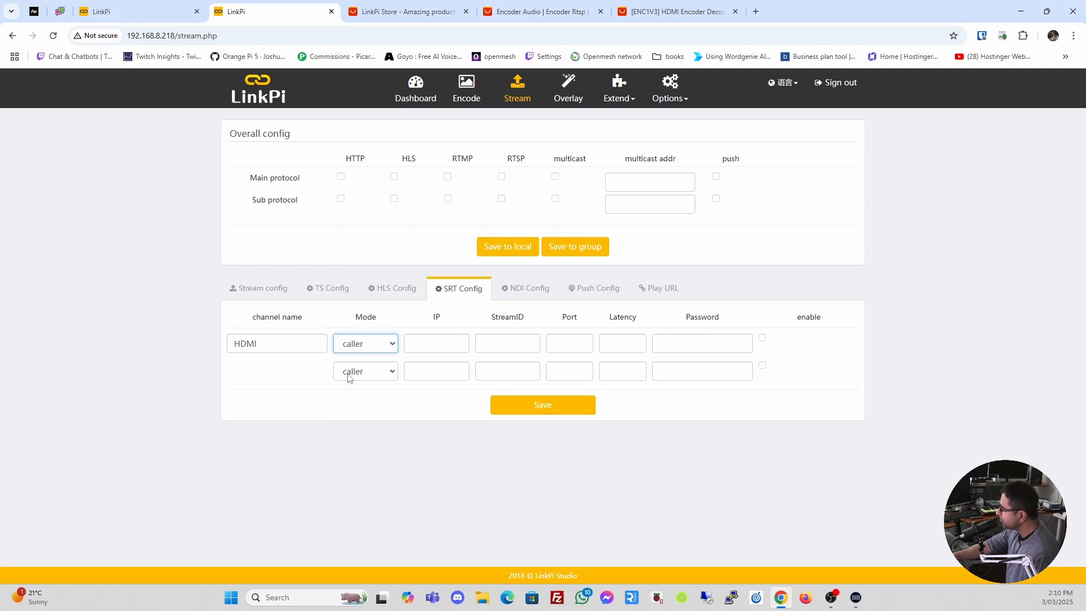
click(391, 371)
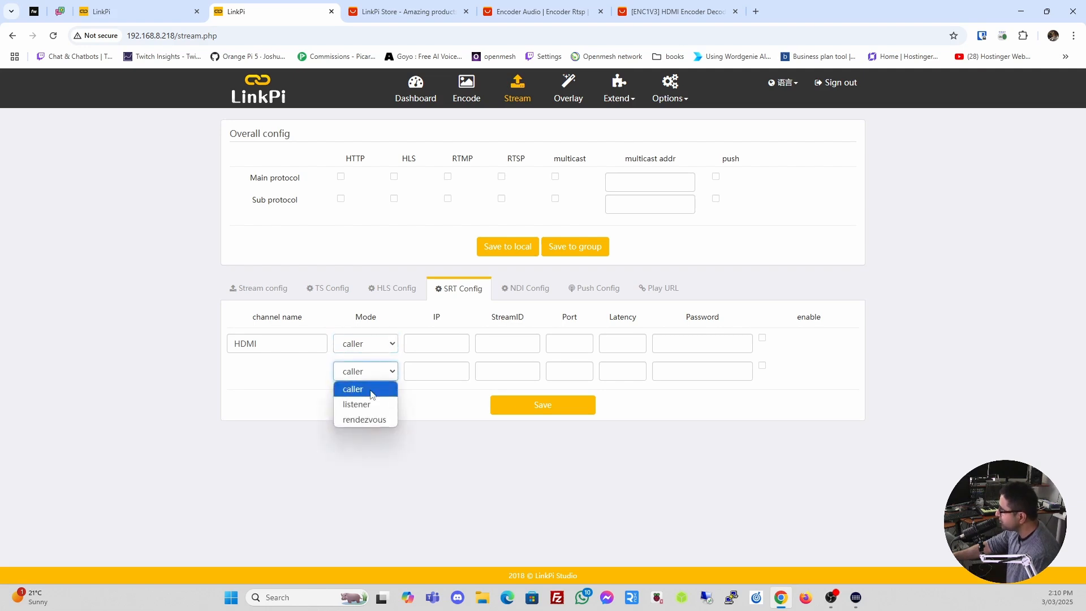
click(410, 316)
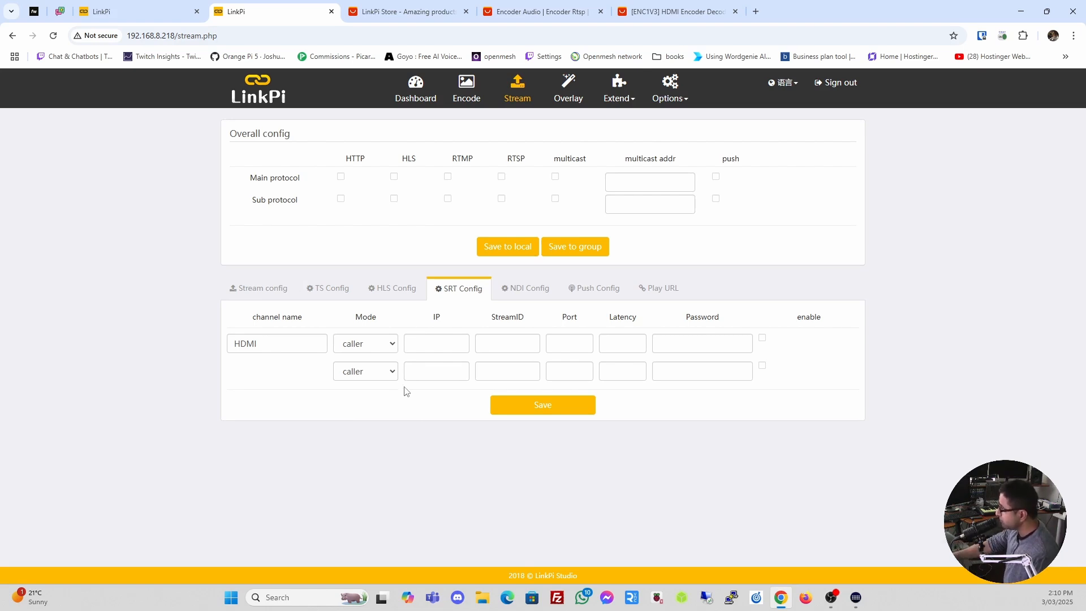
- Enable NDI for the HDMI channel under the NDI name stream0 and save
click(526, 290)
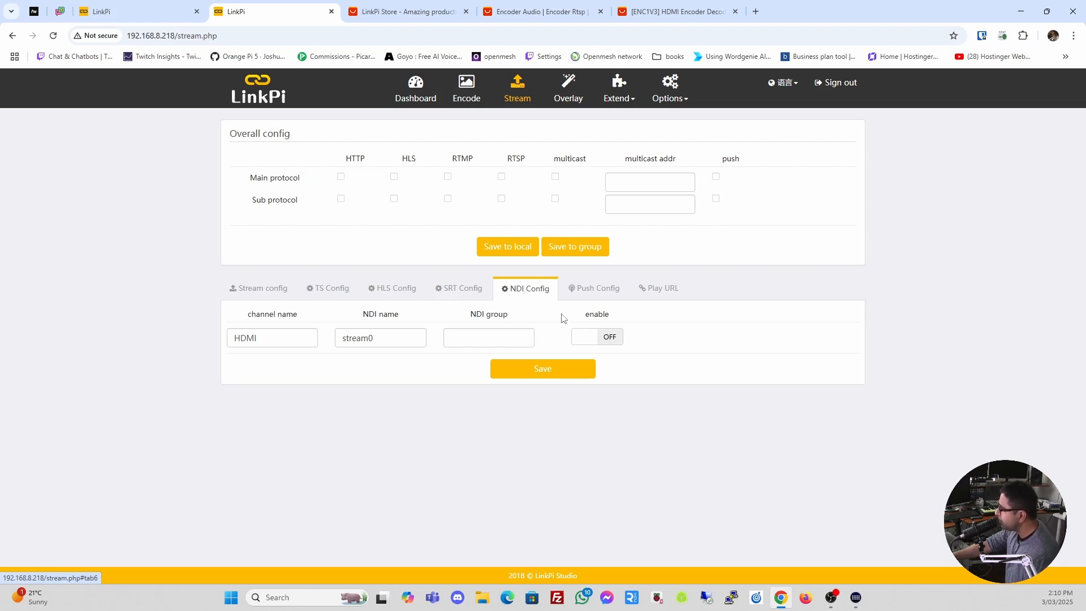
click(611, 337)
click(533, 376)
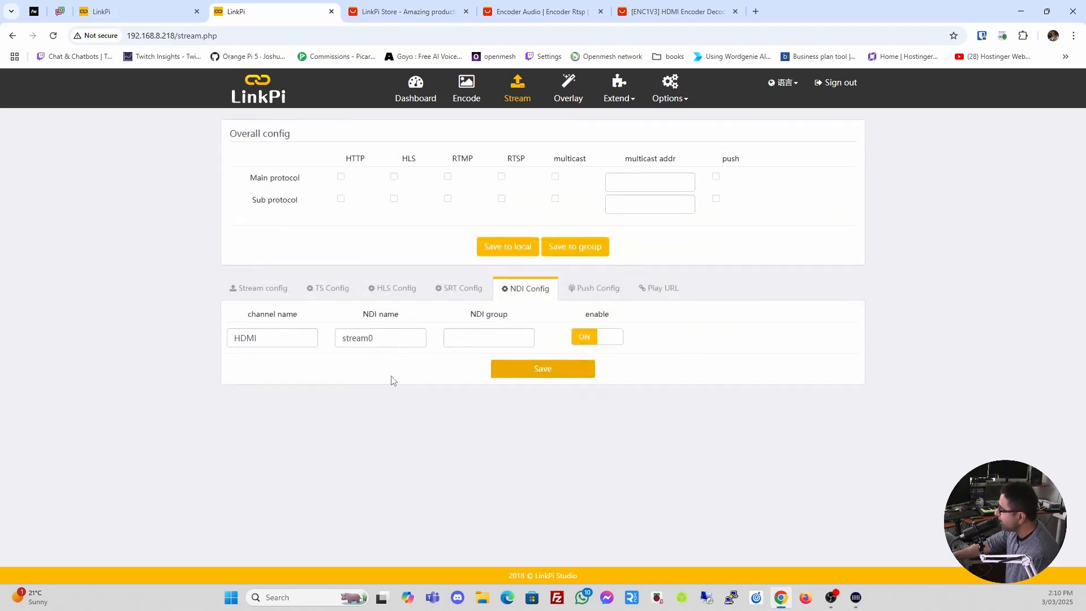
- Check the dashboard and the encode settings, and return to the stream settings
click(417, 98)
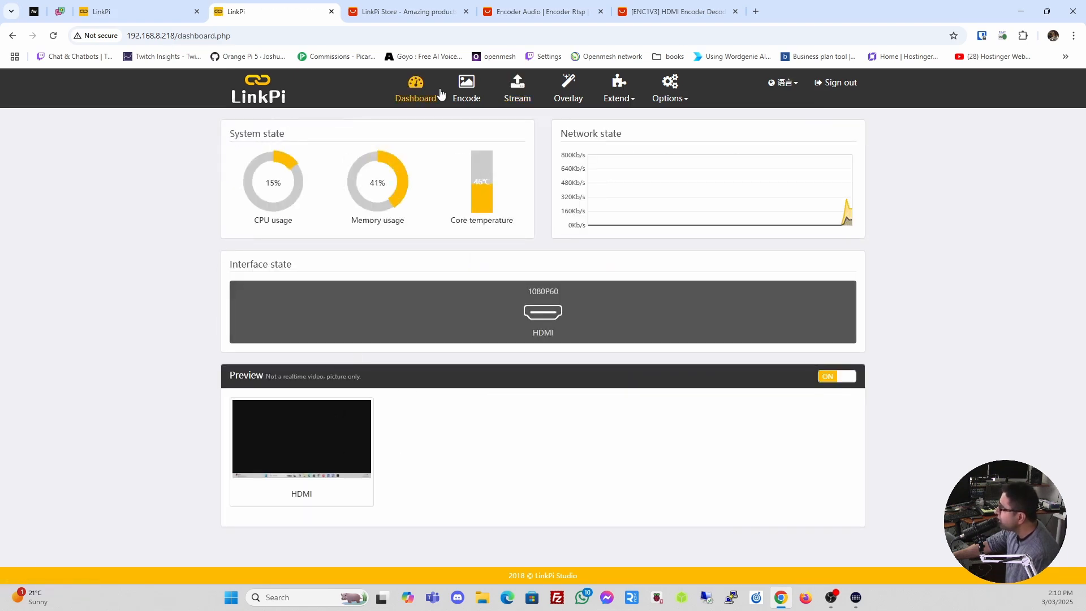
click(460, 103)
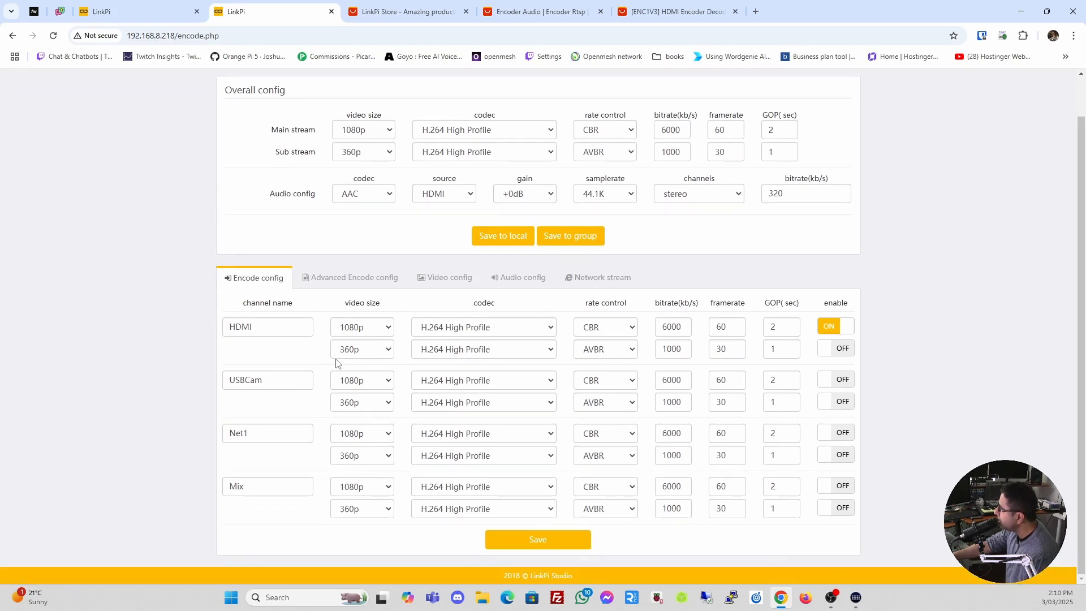
click(506, 98)
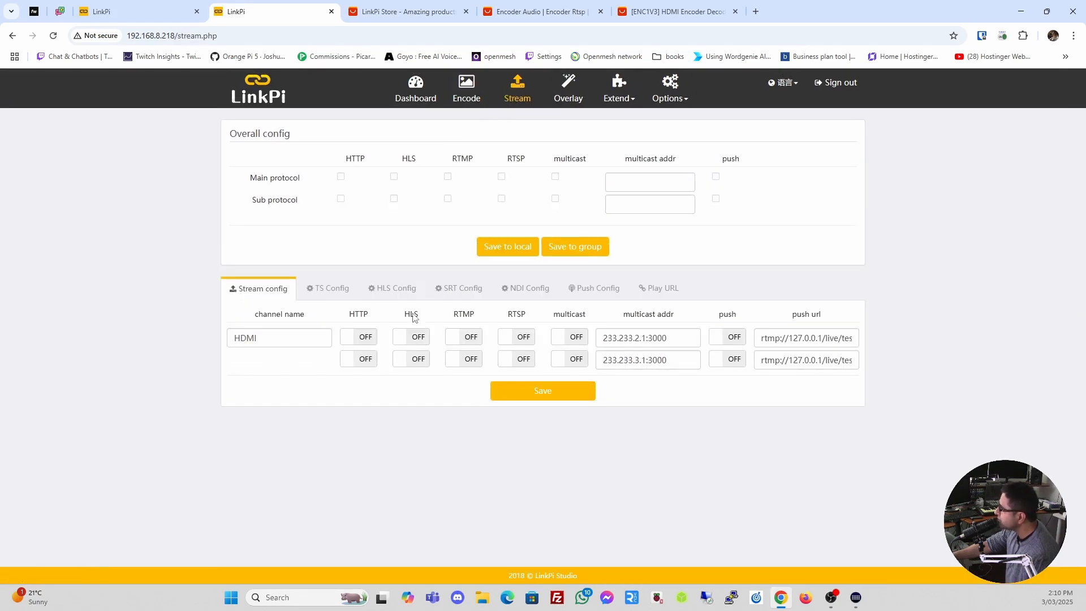
- Disable NDI for the HDMI channel and save the NDI configuration
click(510, 291)
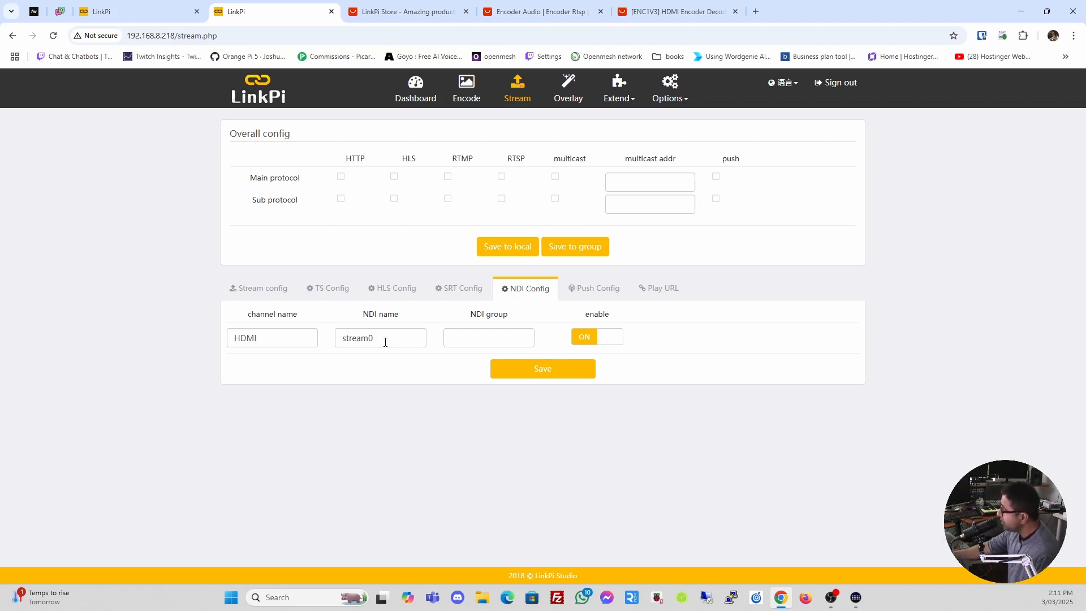
click(583, 338)
click(547, 370)
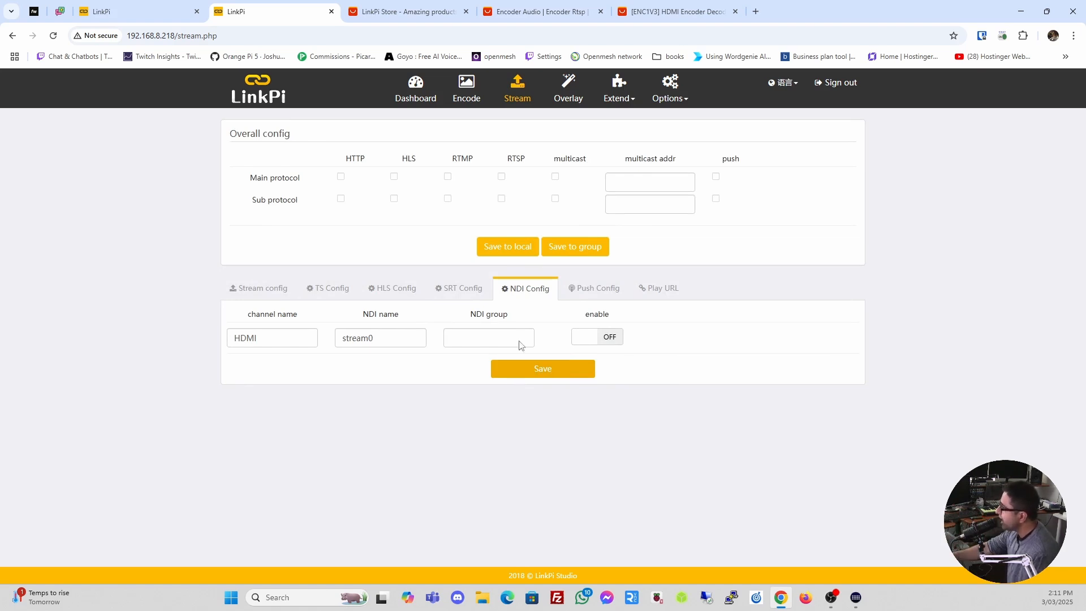
- Review the push format options and the play URLs of the HDMI channel, and return to the stream configuration
click(574, 289)
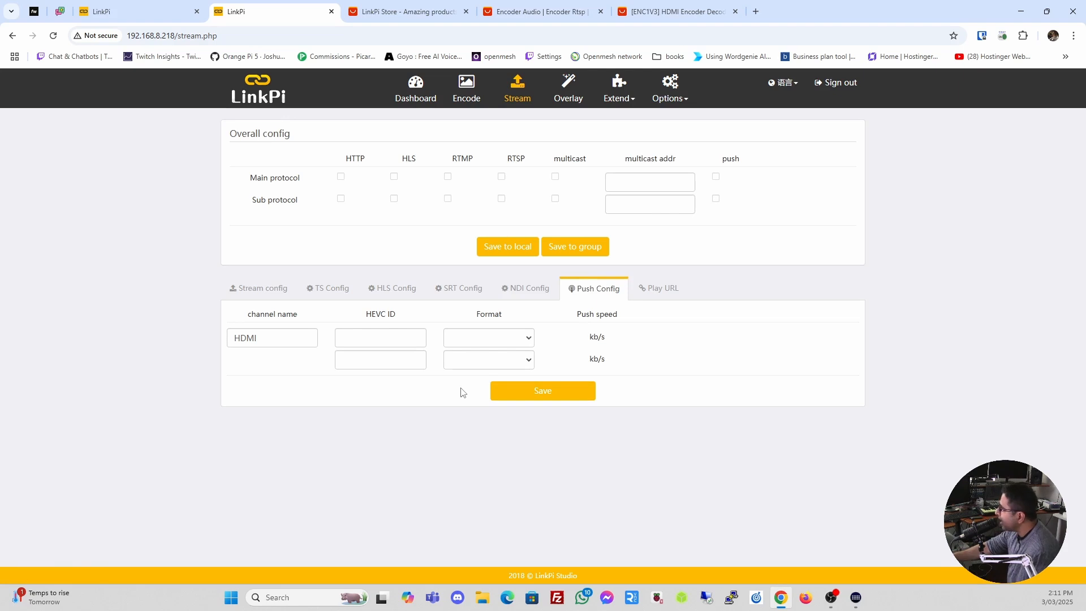
click(528, 339)
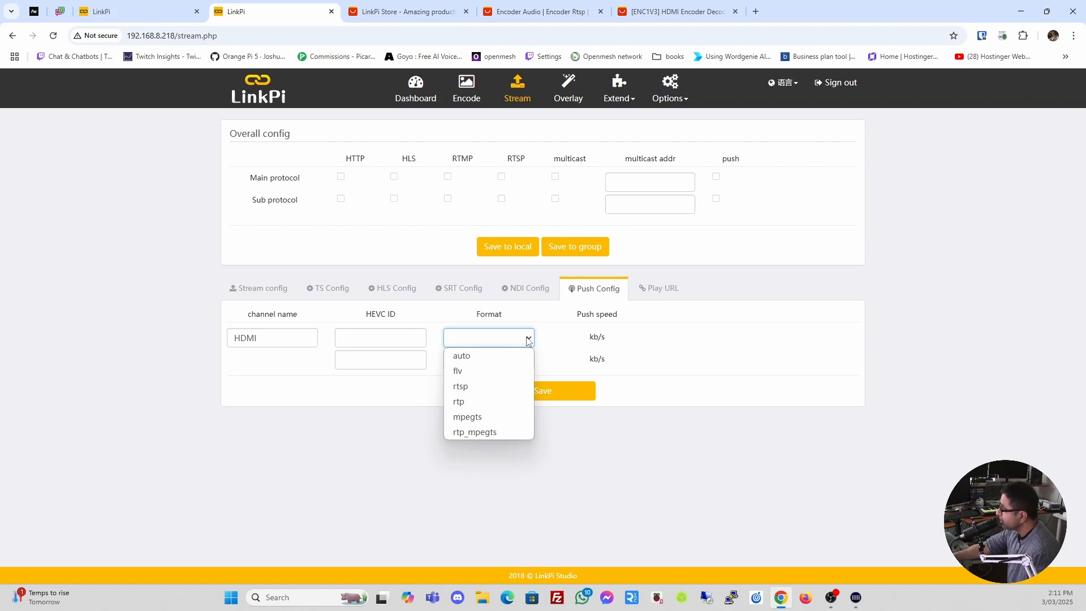
click(528, 339)
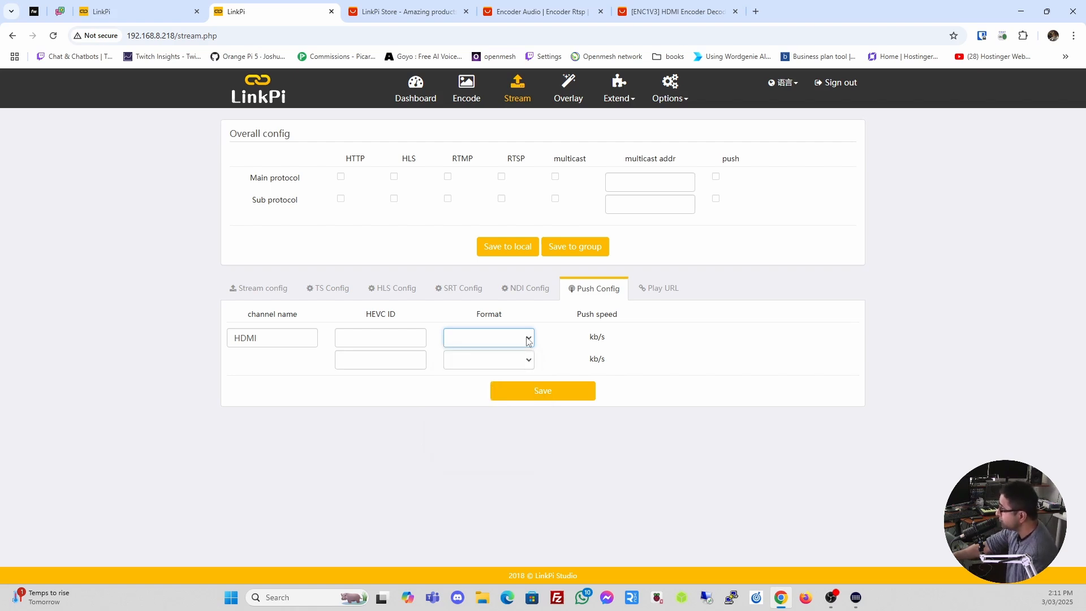
click(659, 288)
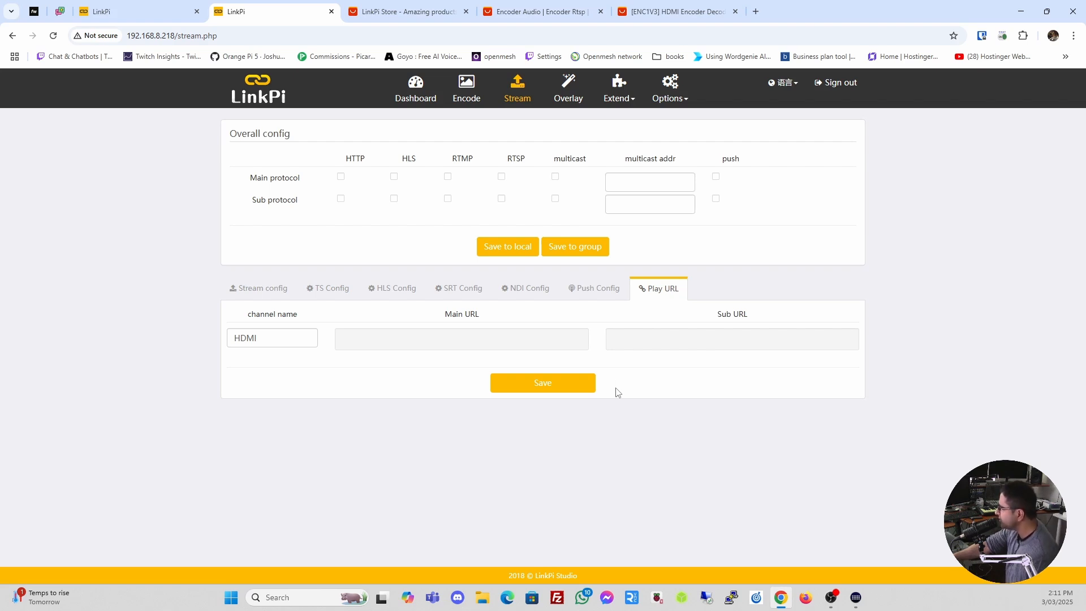
click(529, 344)
click(245, 287)
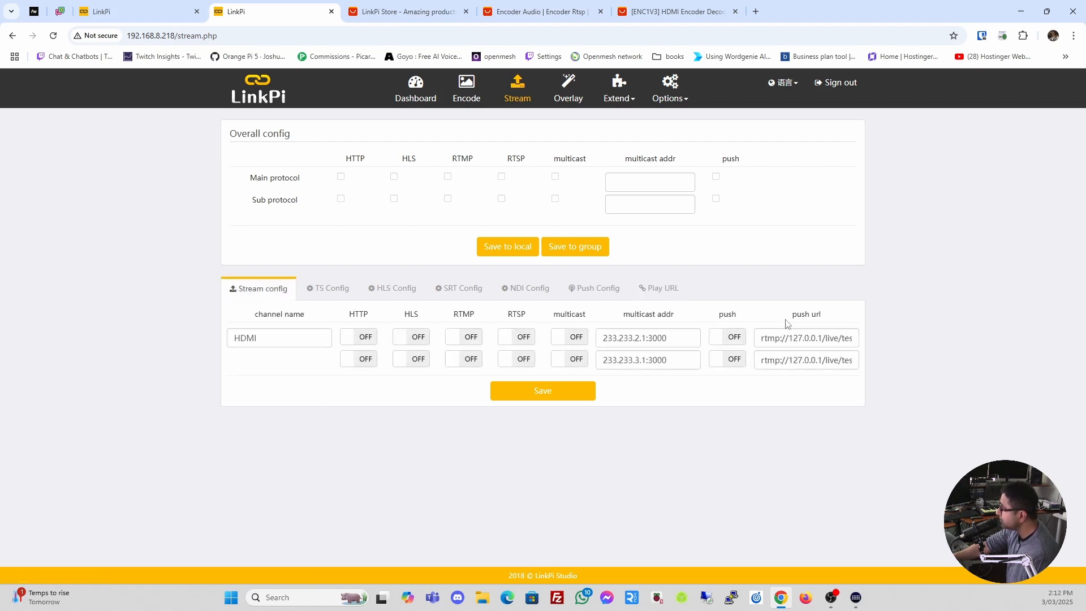
- Open the overlay settings, view the USBCam channel, and switch back to the HDMI channel
click(573, 92)
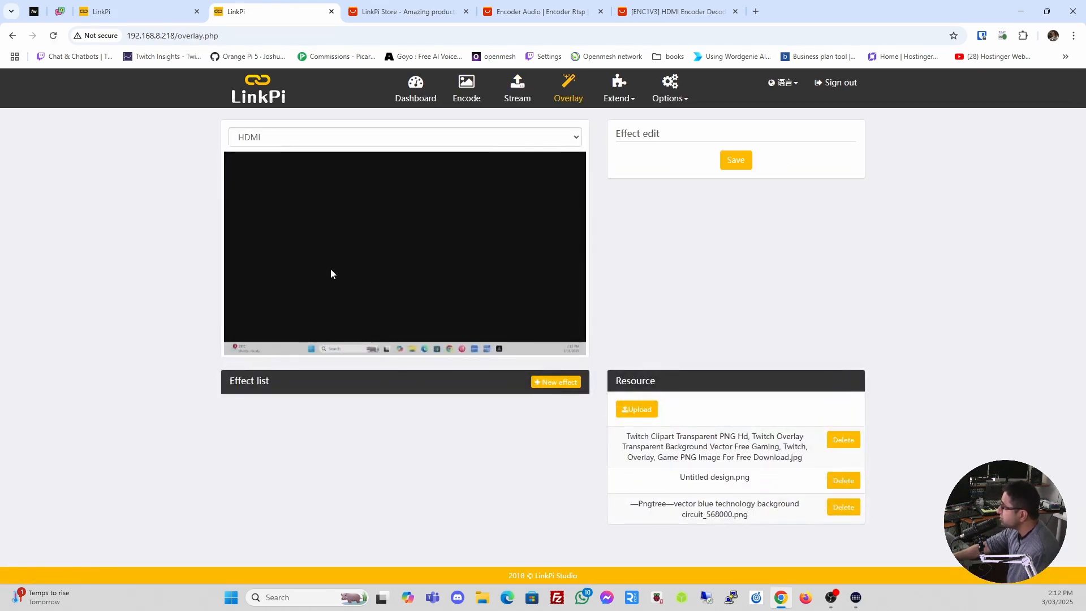
click(534, 145)
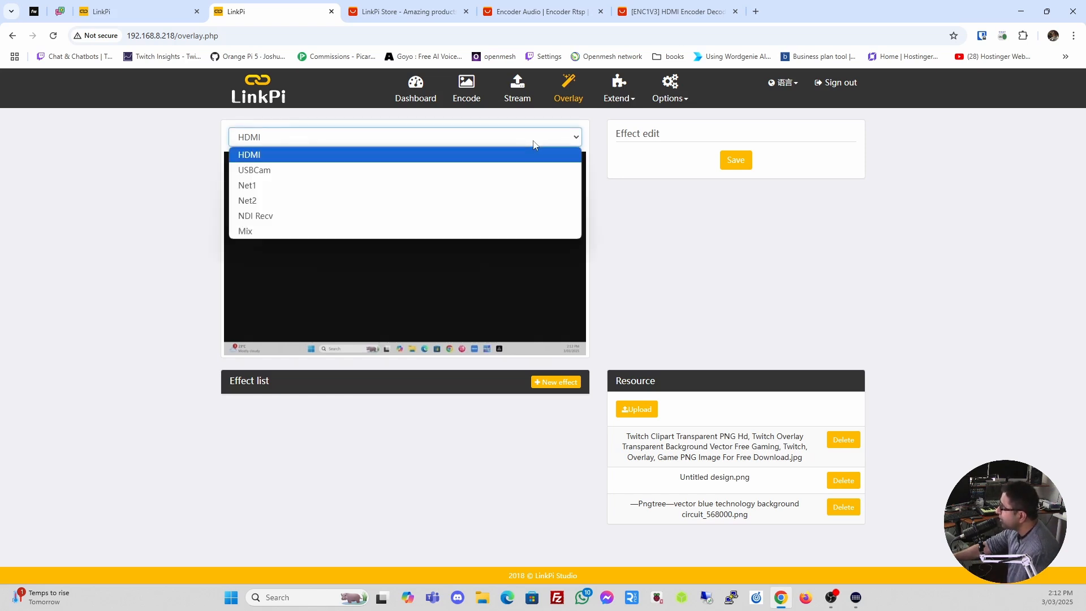
click(525, 168)
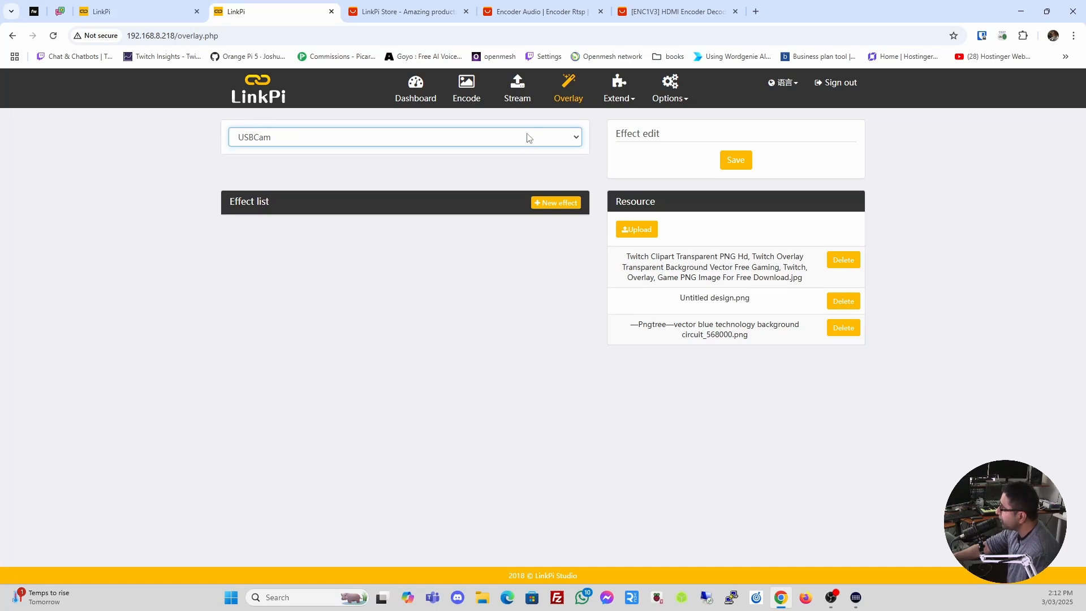
click(528, 137)
click(511, 151)
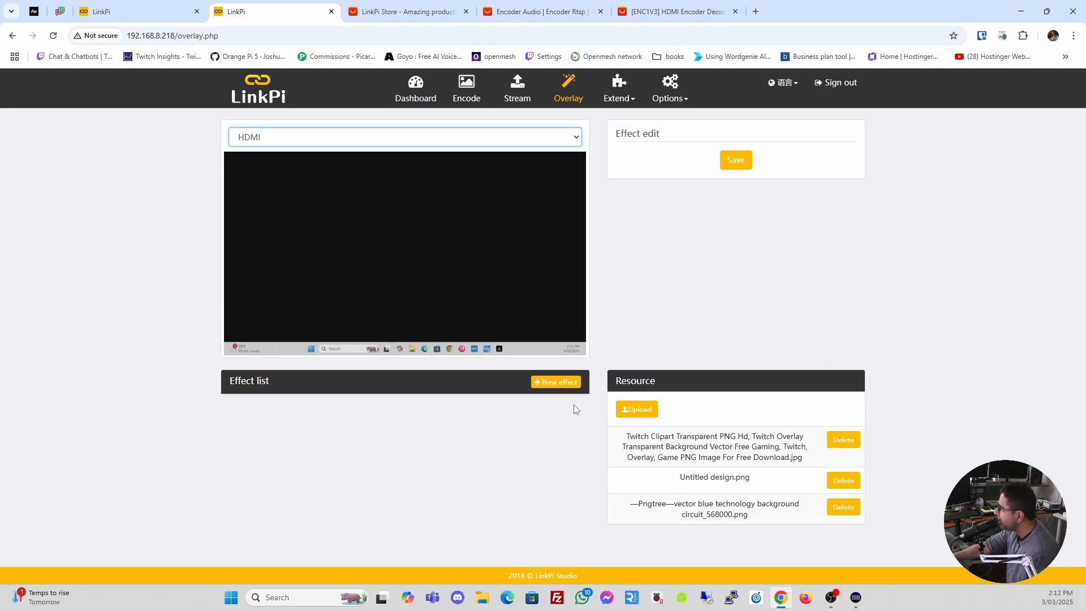
- Add an Image effect to the HDMI channel's overlay
click(554, 384)
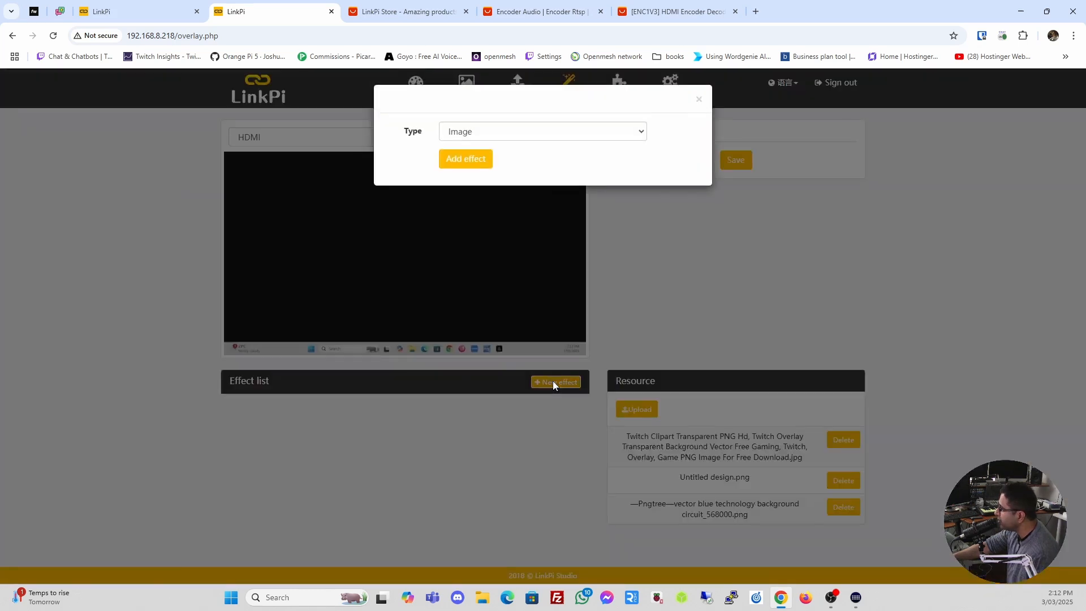
click(625, 137)
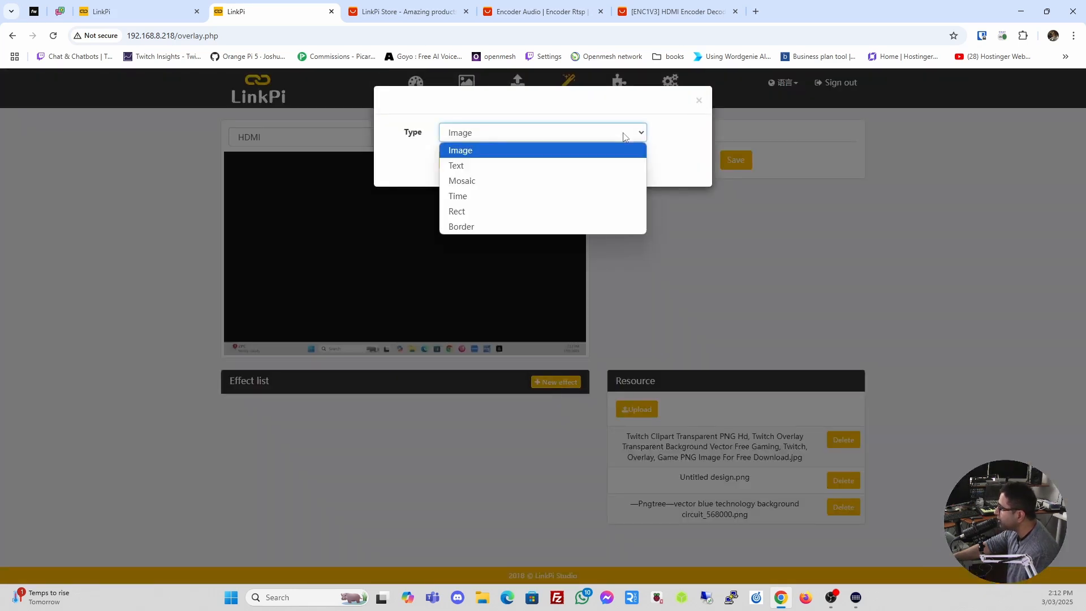
click(593, 150)
click(468, 163)
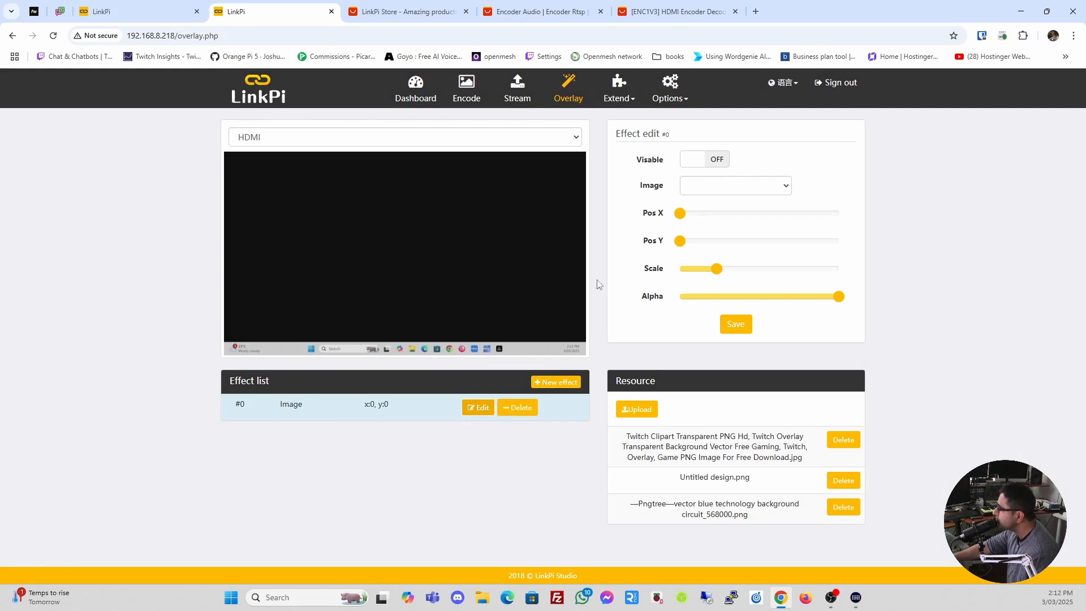
- Assign —Pngtree—vector blue technology background circuit_568000.png to the image effect, save it, and turn on its visibility
click(786, 186)
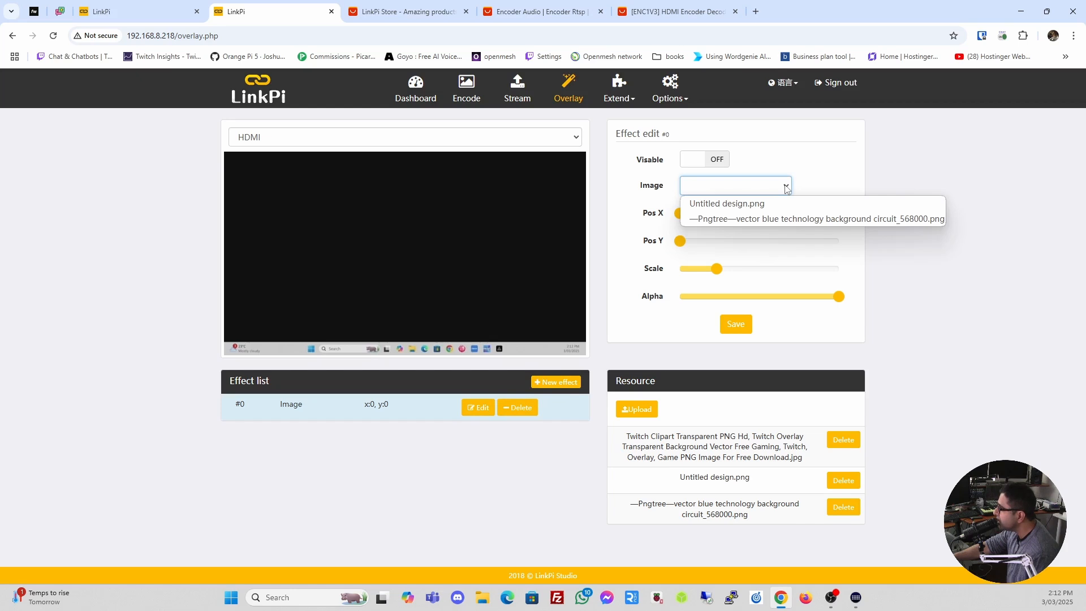
click(774, 219)
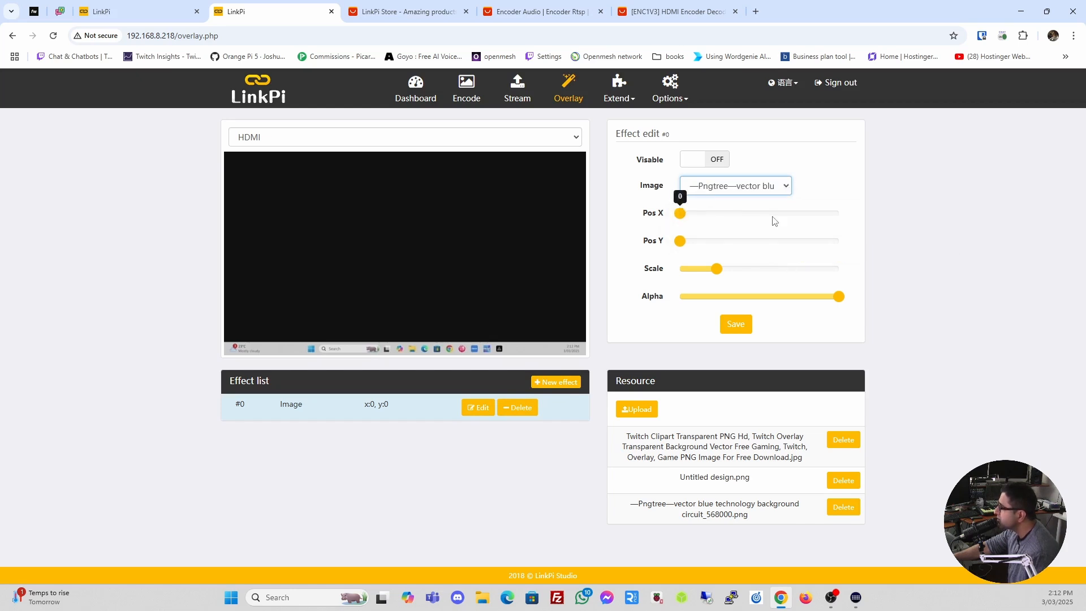
click(735, 324)
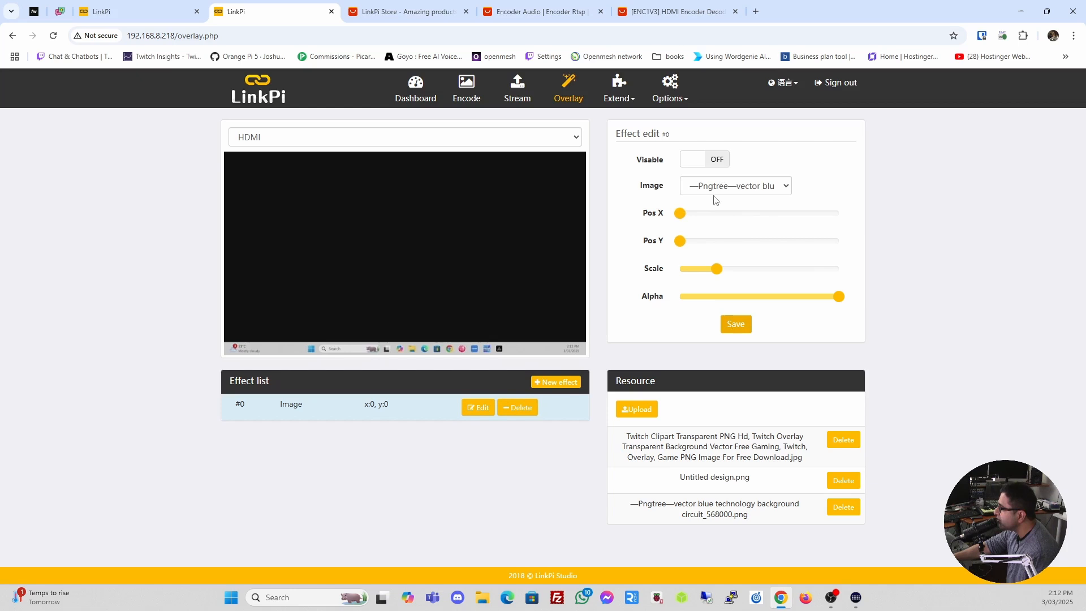
click(723, 164)
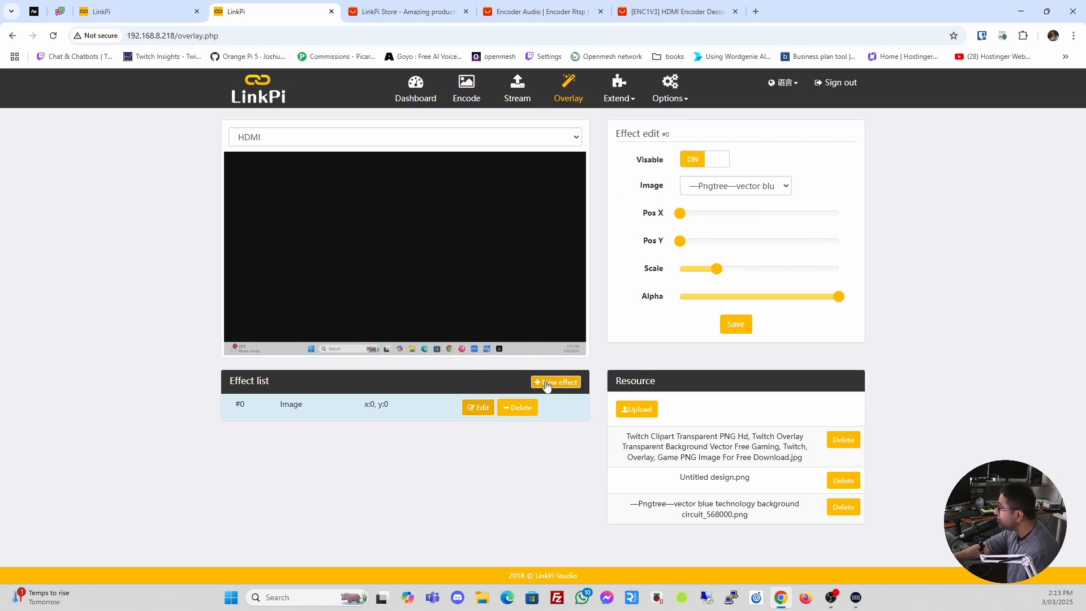
- Delete the current image effect and add a new Image effect that uses Untitled design.png
click(518, 409)
click(563, 345)
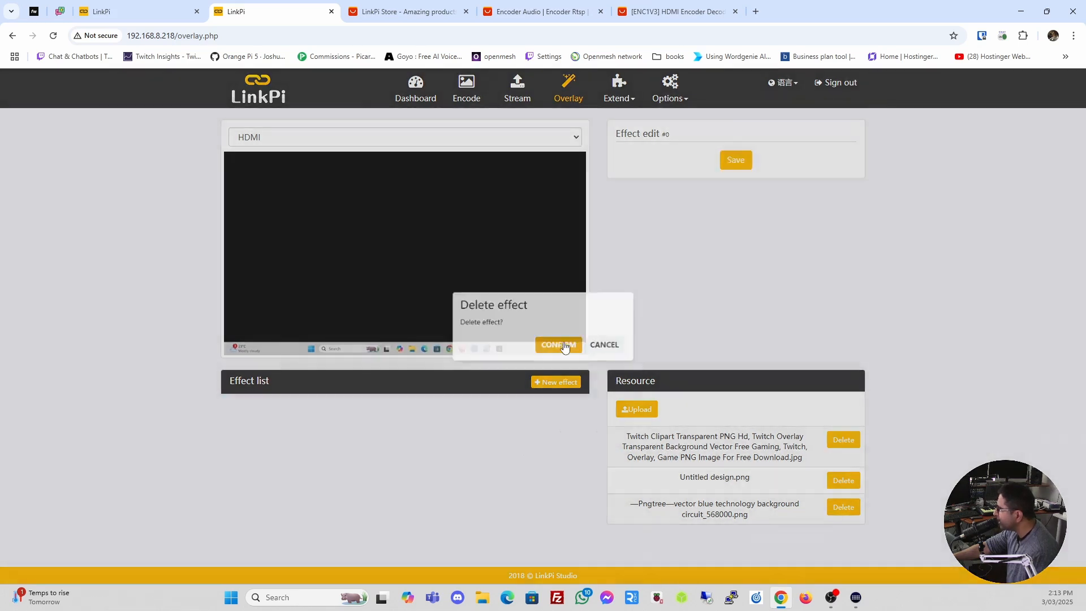
click(557, 382)
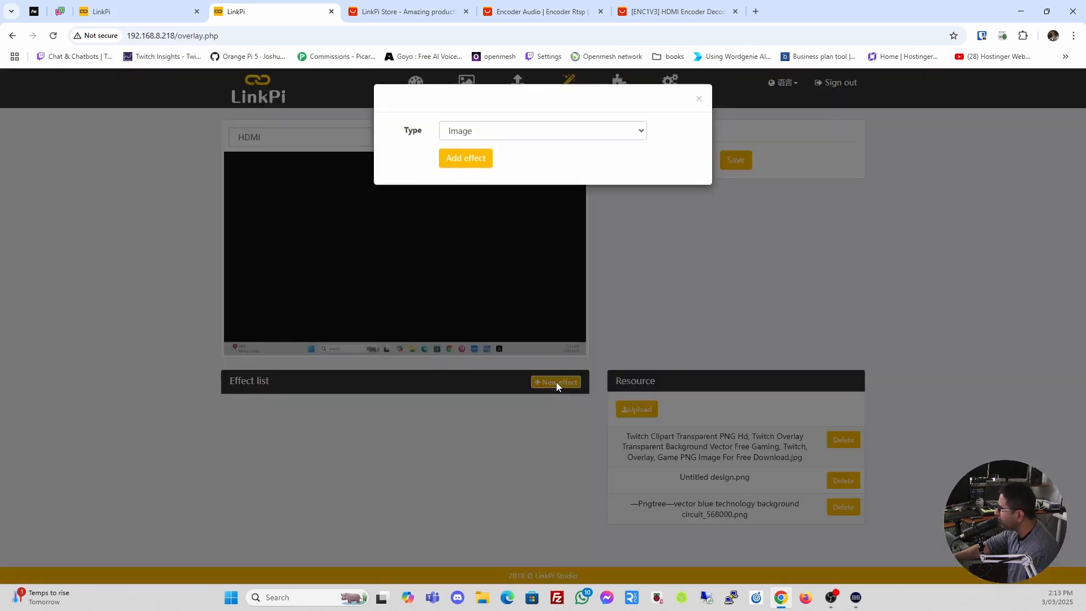
click(470, 160)
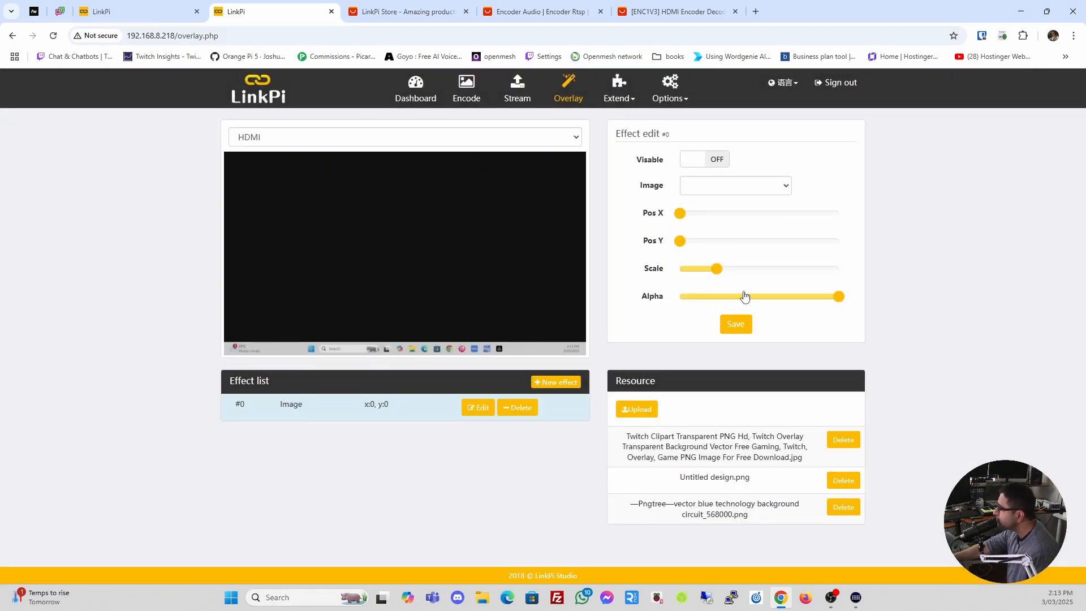
click(787, 187)
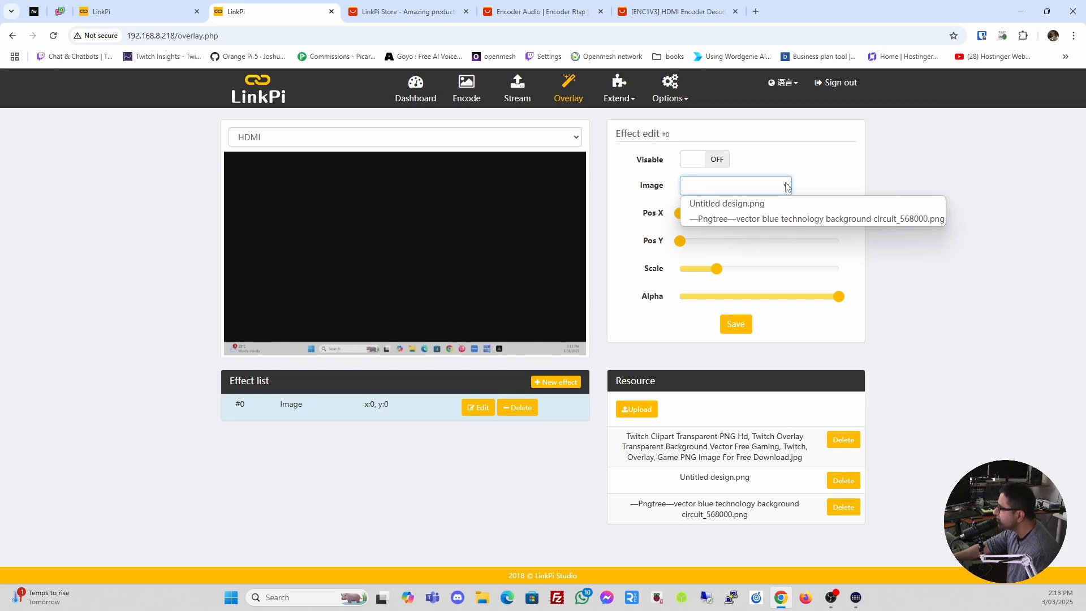
click(767, 205)
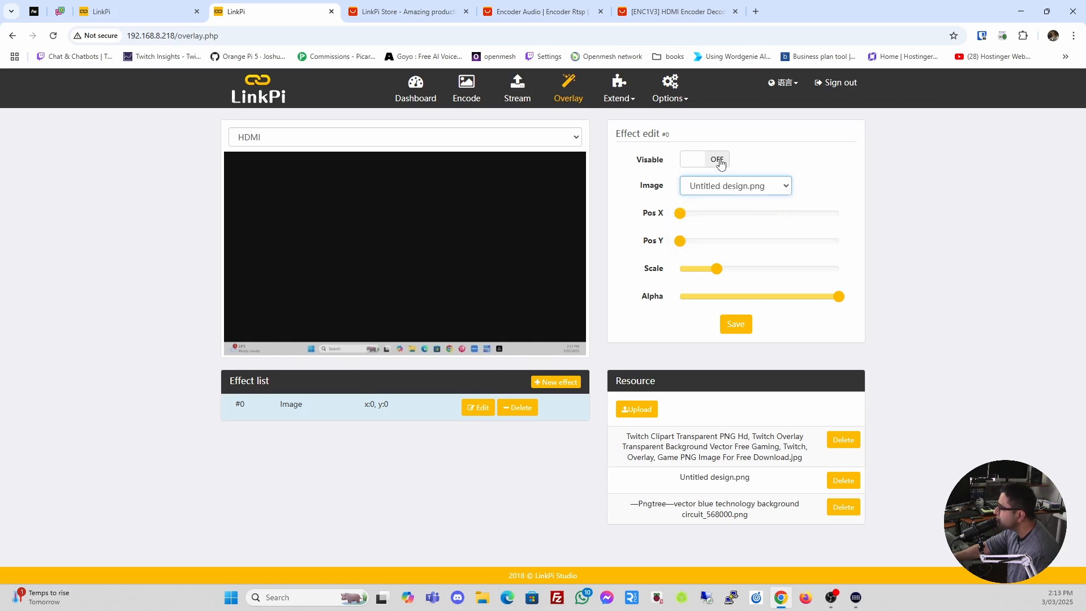
- Turn on the image effect's visibility, save it, and keep Untitled design.png as its image
click(721, 161)
click(731, 328)
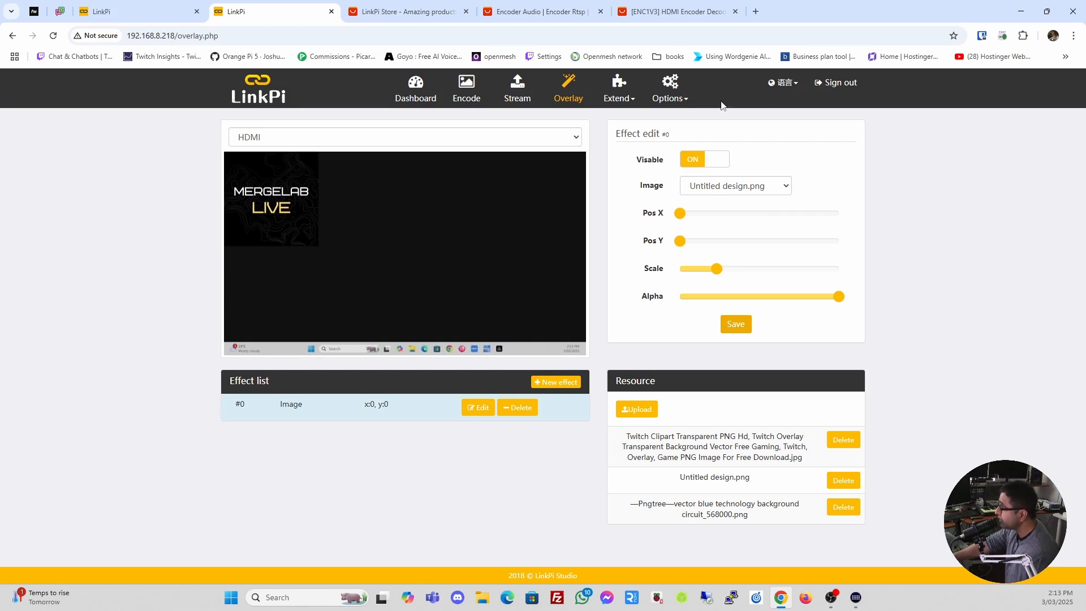
click(787, 186)
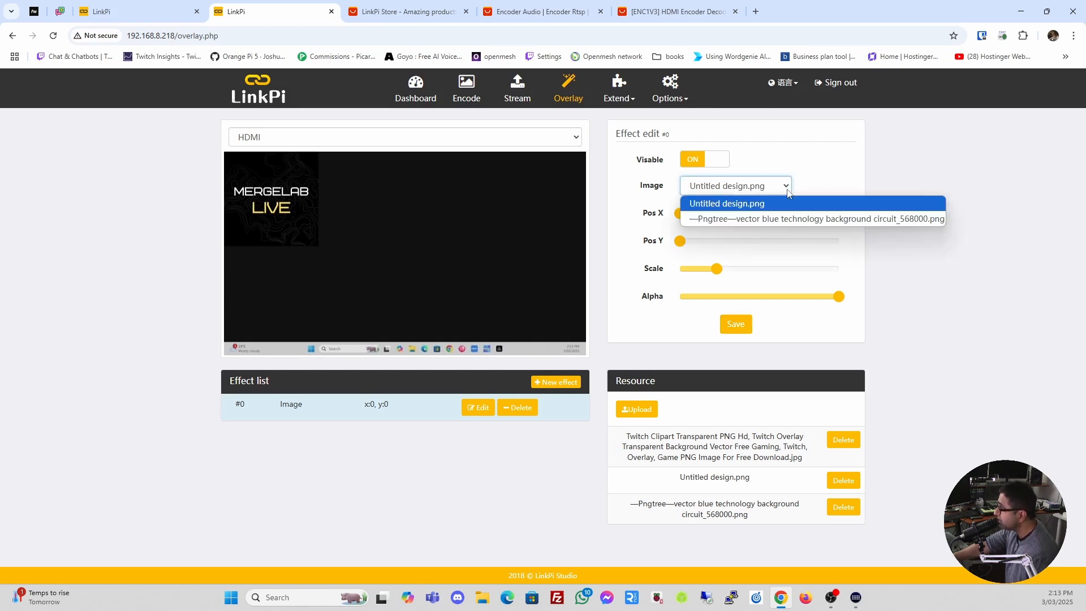
click(789, 192)
- Move the image effect slightly to the right and save it, then set its Pos X to 1 and save again
drag(679, 216, 701, 217)
click(732, 324)
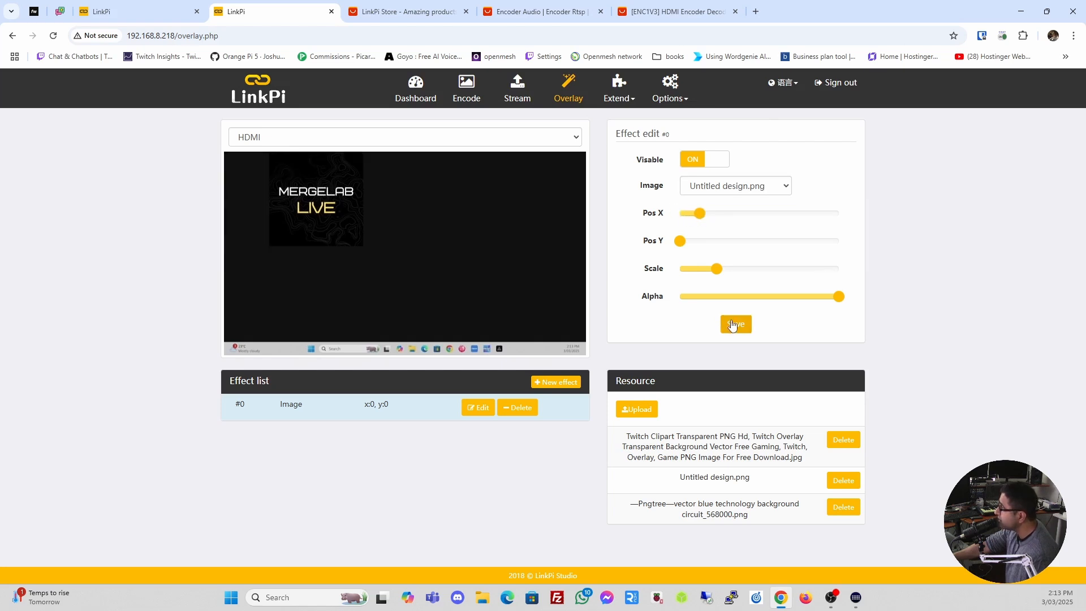
drag(701, 216, 839, 215)
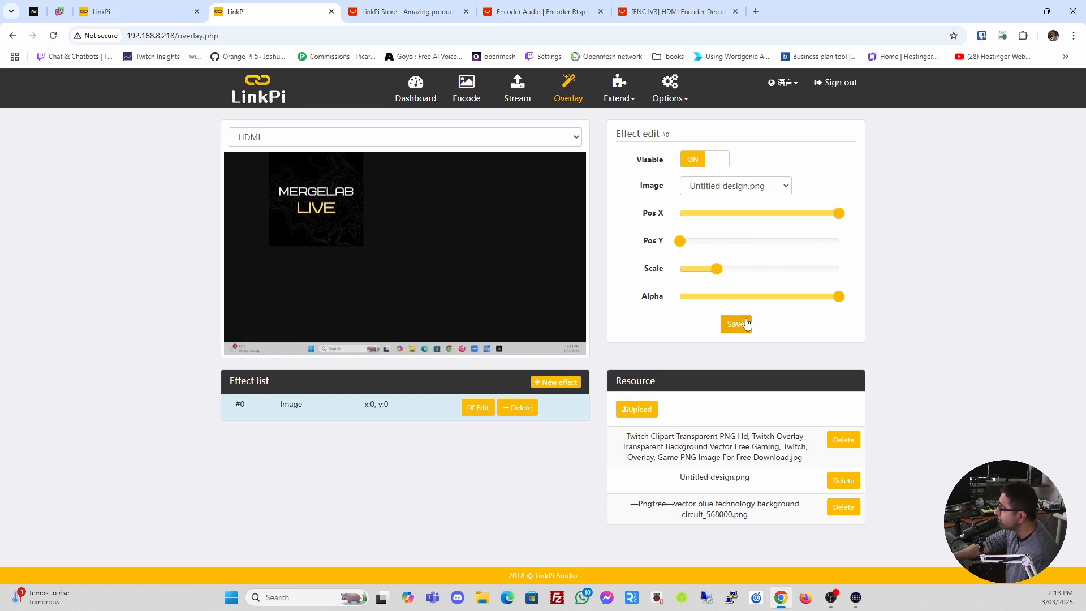
click(746, 324)
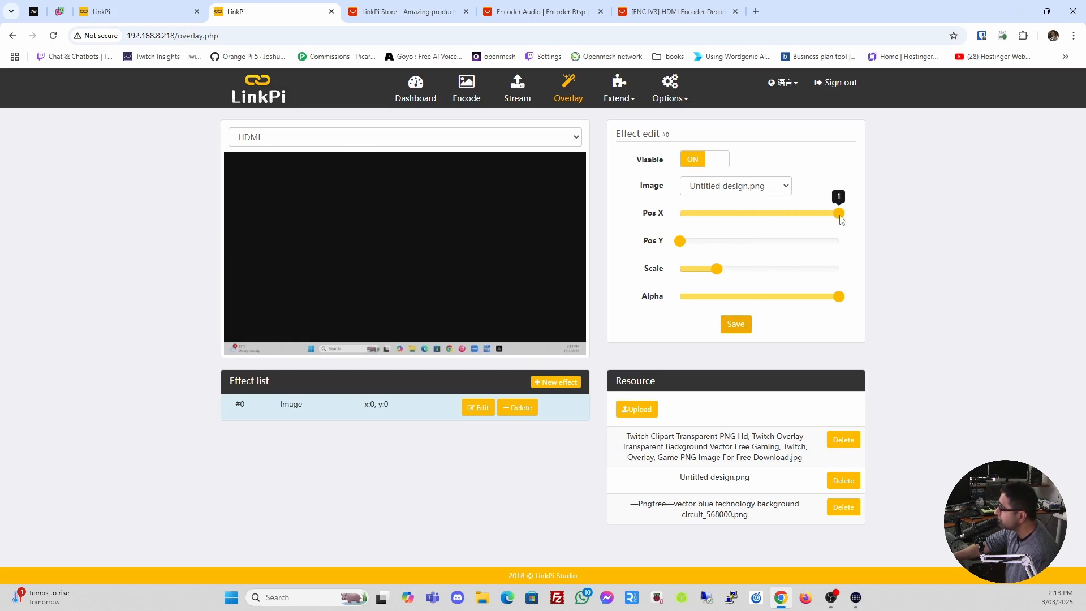
- Fine-tune the image's horizontal position near the preview's right edge, saving Pos X values of 0.624, 0.681 and finally 0.706
drag(839, 215, 779, 214)
click(735, 323)
click(730, 327)
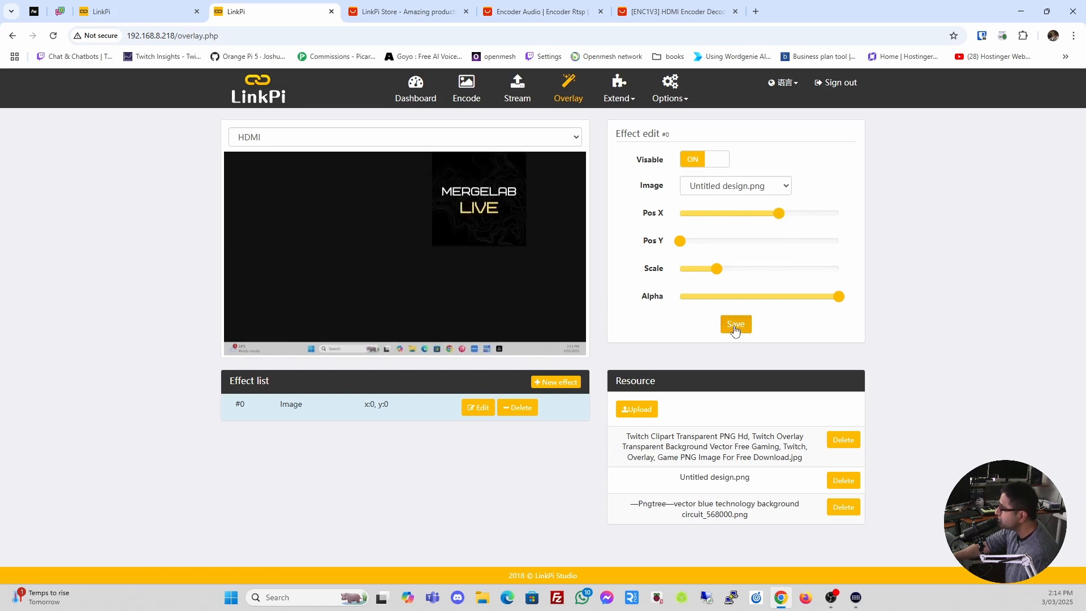
mouse_move(775, 218)
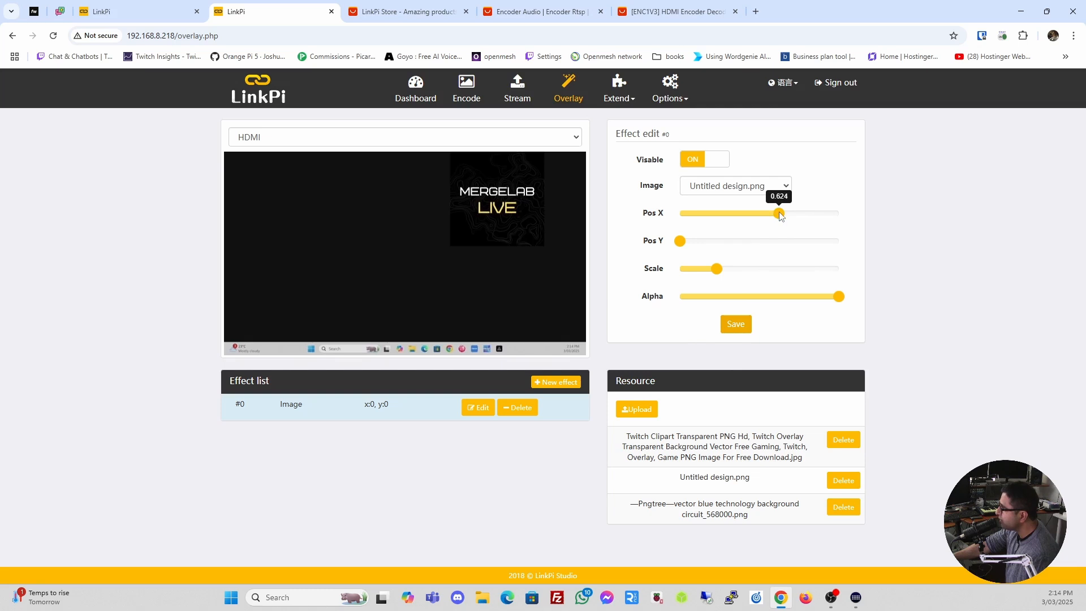
drag(781, 216, 784, 215)
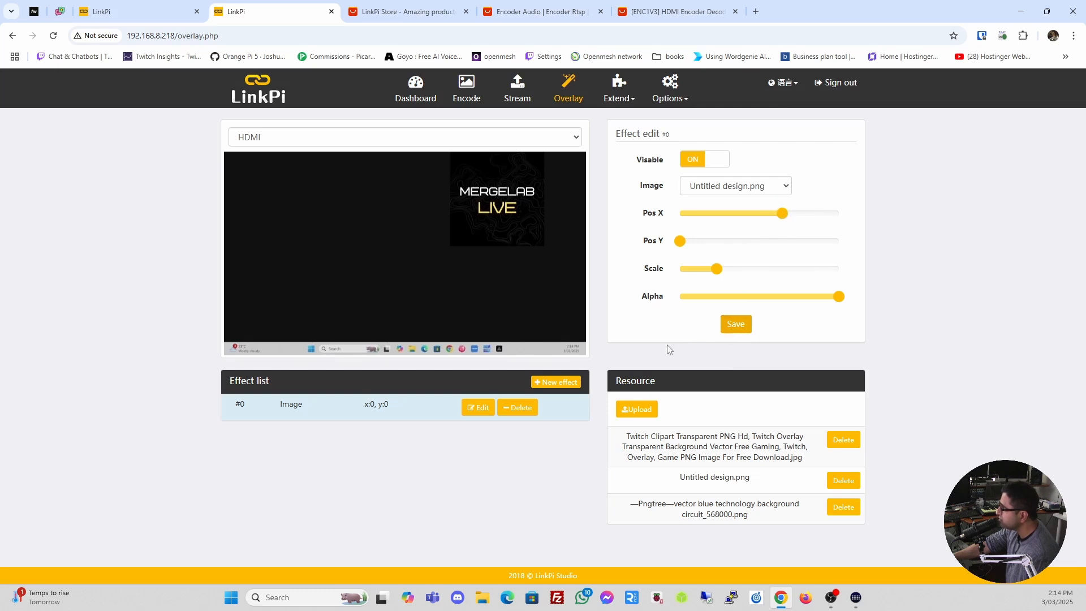
mouse_move(784, 215)
drag(784, 214, 788, 214)
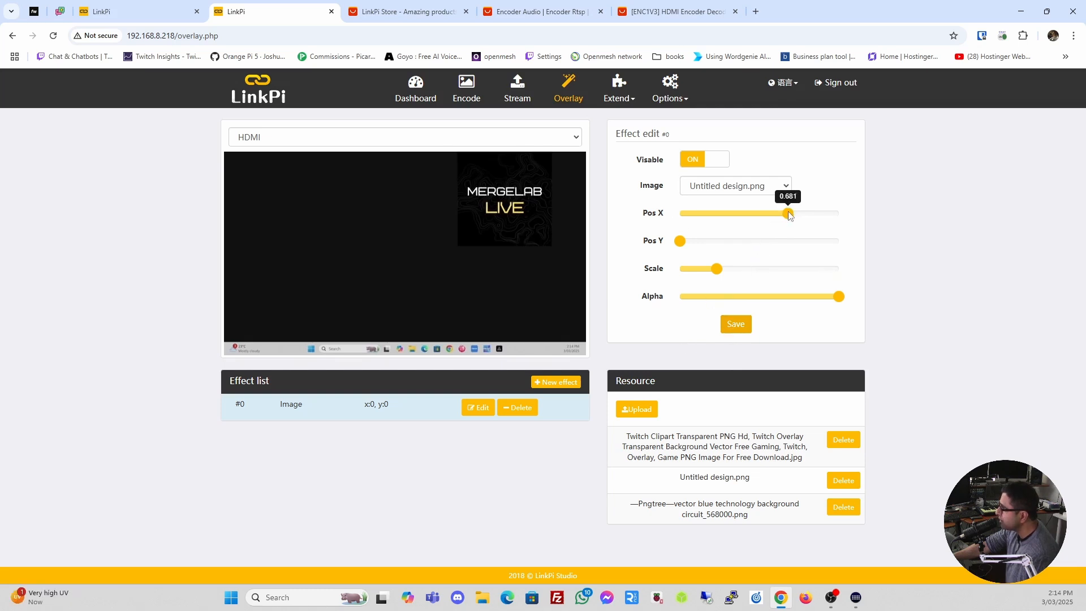
click(735, 324)
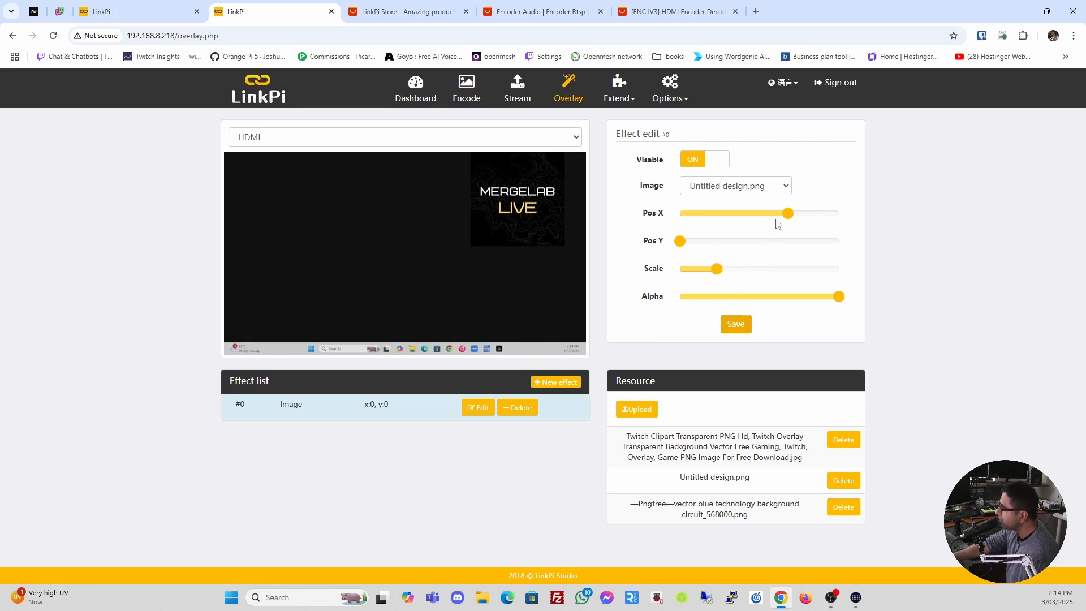
drag(788, 214, 793, 213)
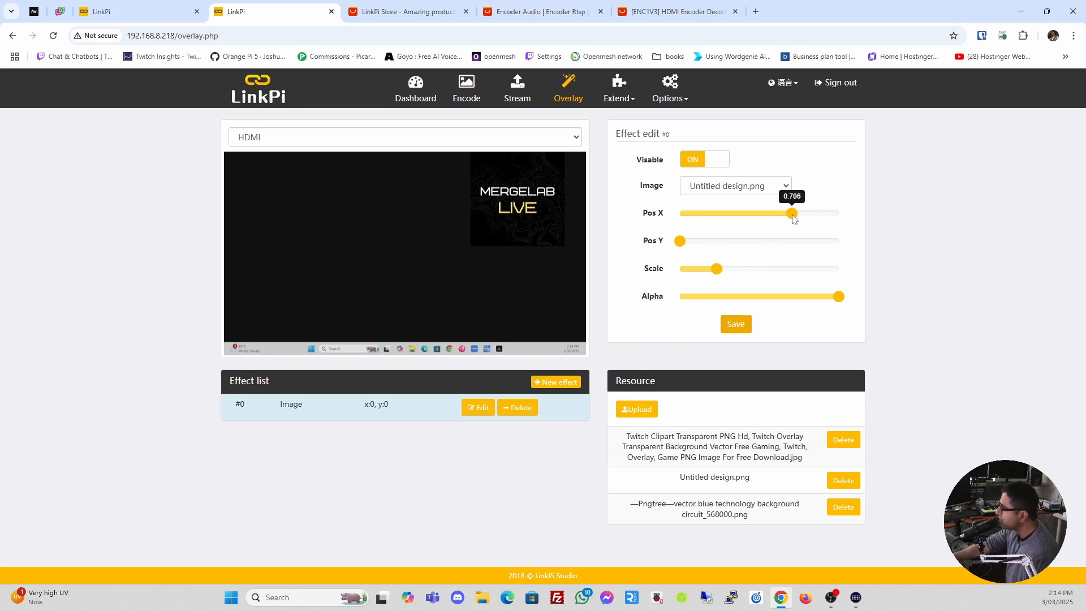
click(734, 332)
- Shift the image back toward the preview's centre, increase its Scale to roughly double size, and save both changes
mouse_move(709, 276)
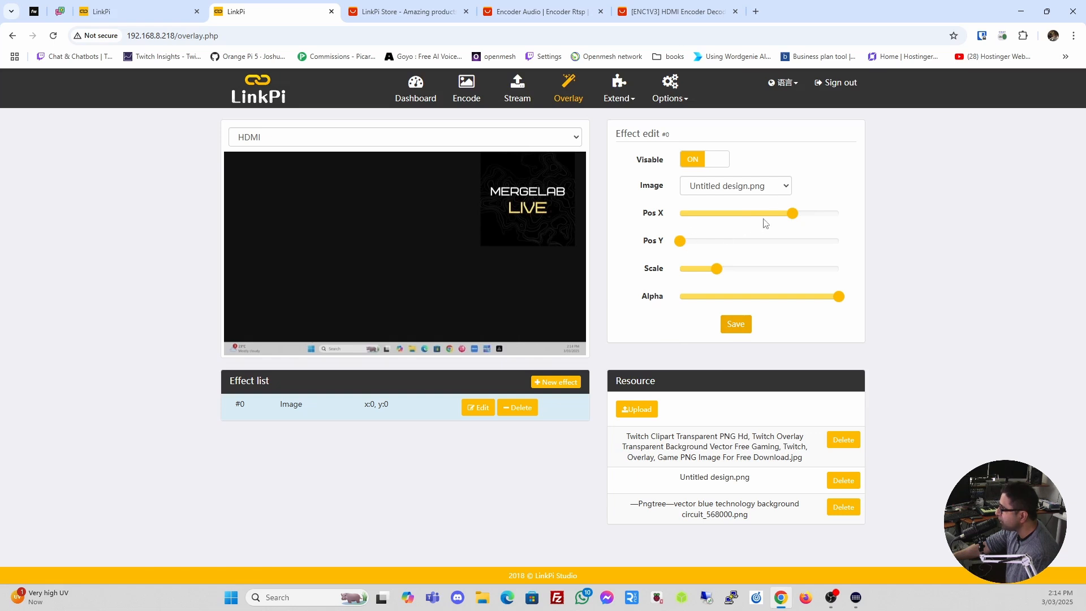
drag(792, 215, 750, 216)
click(733, 332)
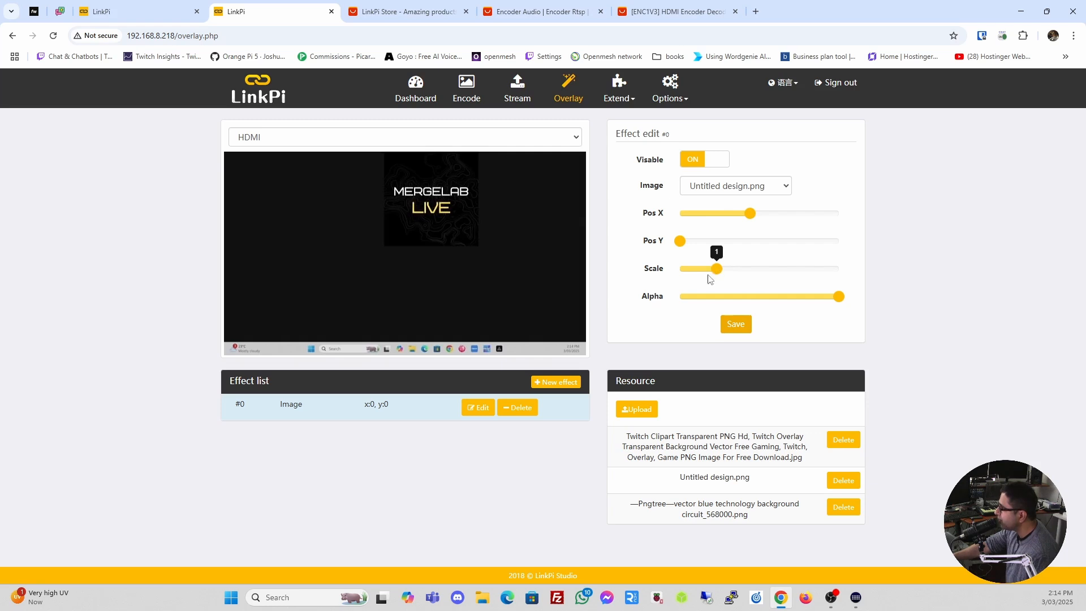
drag(717, 271, 765, 271)
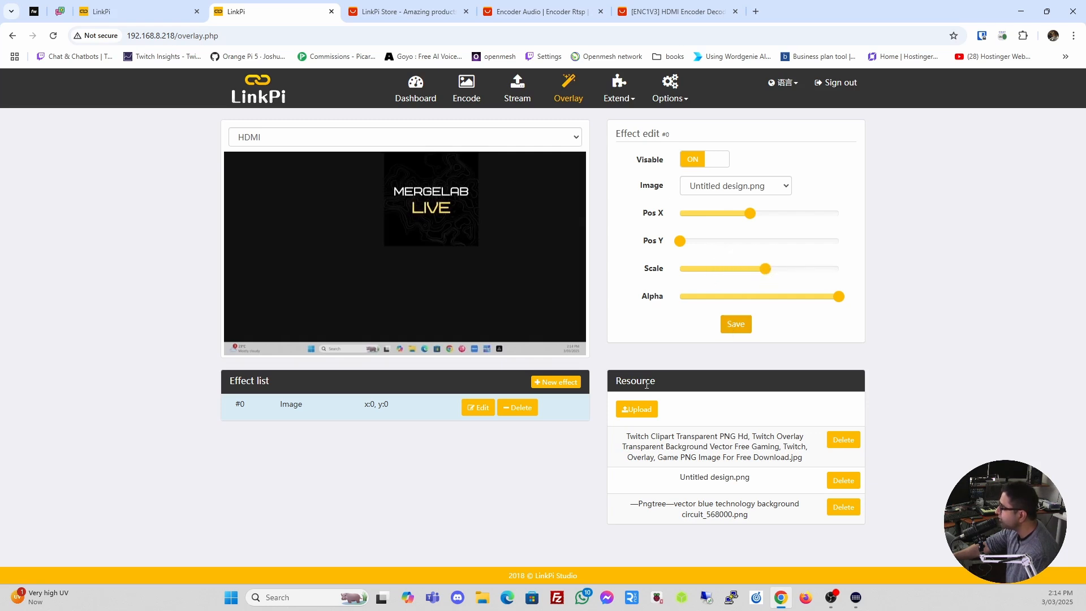
click(734, 324)
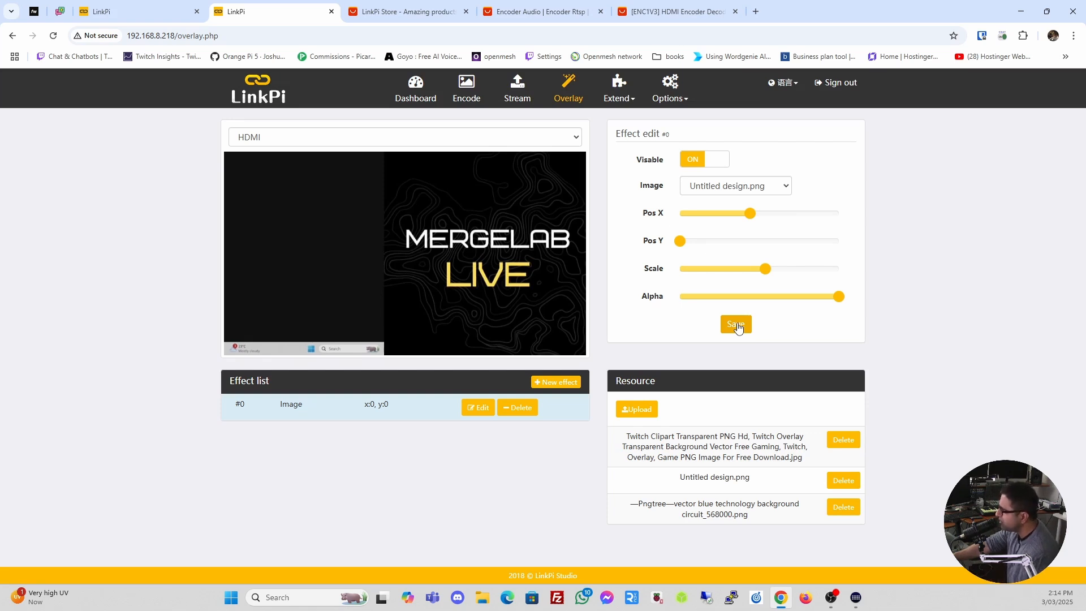
- Turn off the image effect's visibility and delete the effect from the HDMI channel's effect list
click(787, 187)
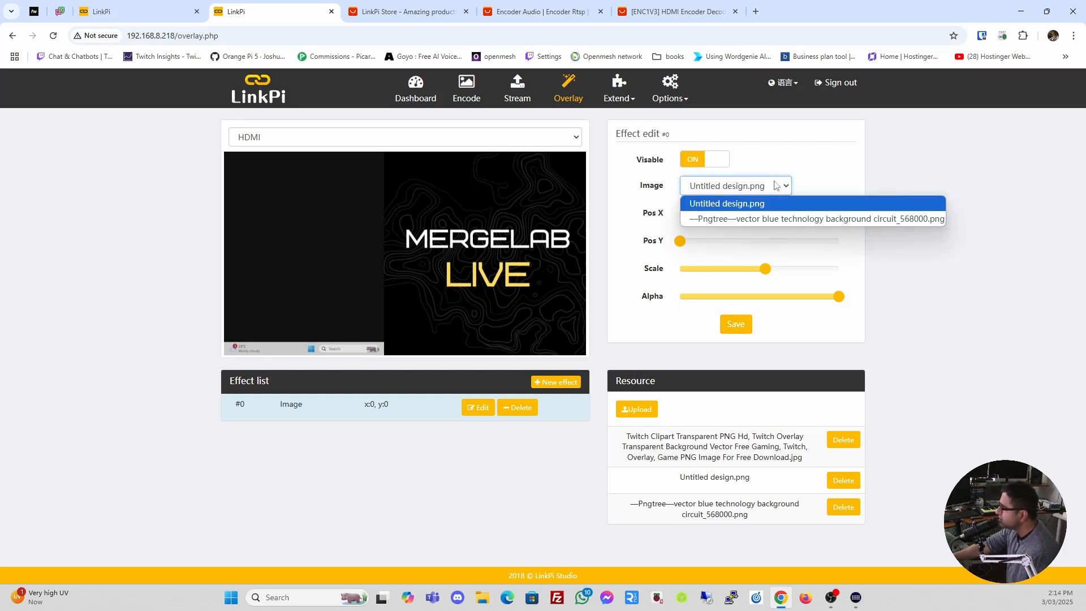
click(701, 159)
click(696, 160)
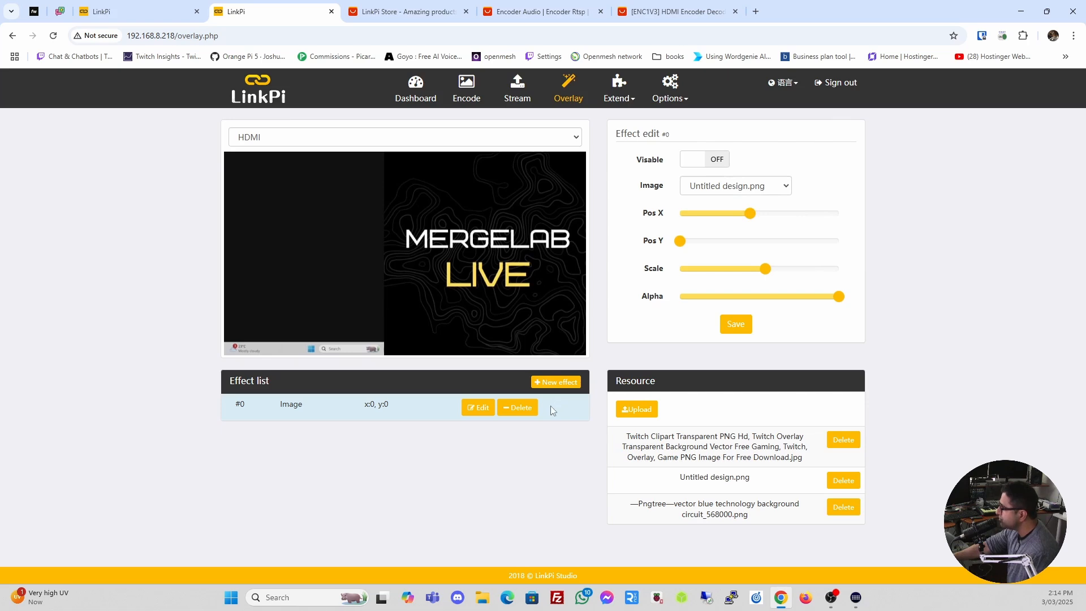
click(517, 407)
click(606, 348)
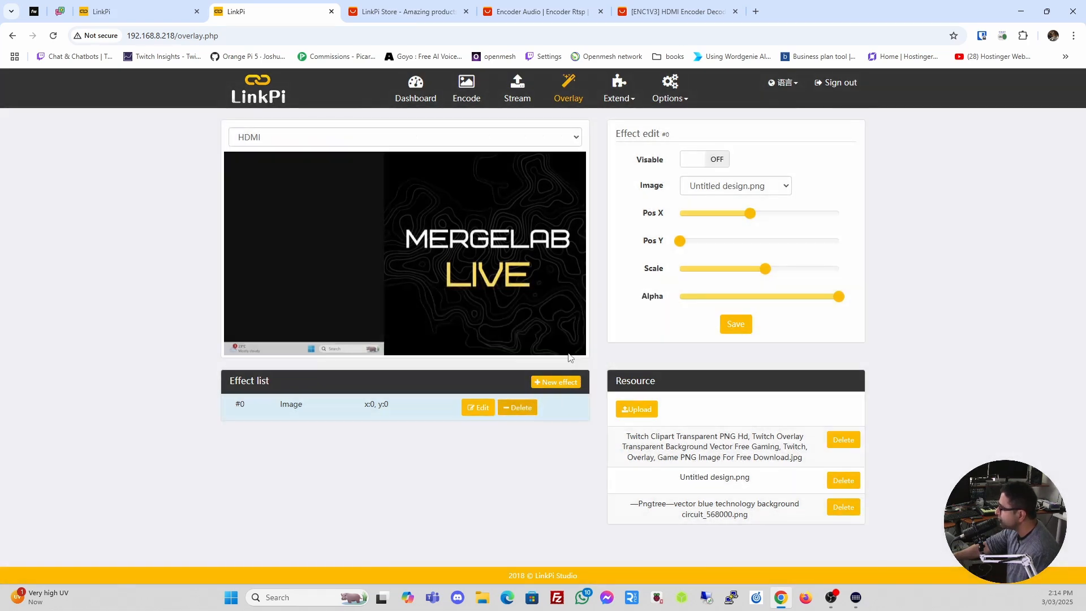
click(523, 407)
click(560, 346)
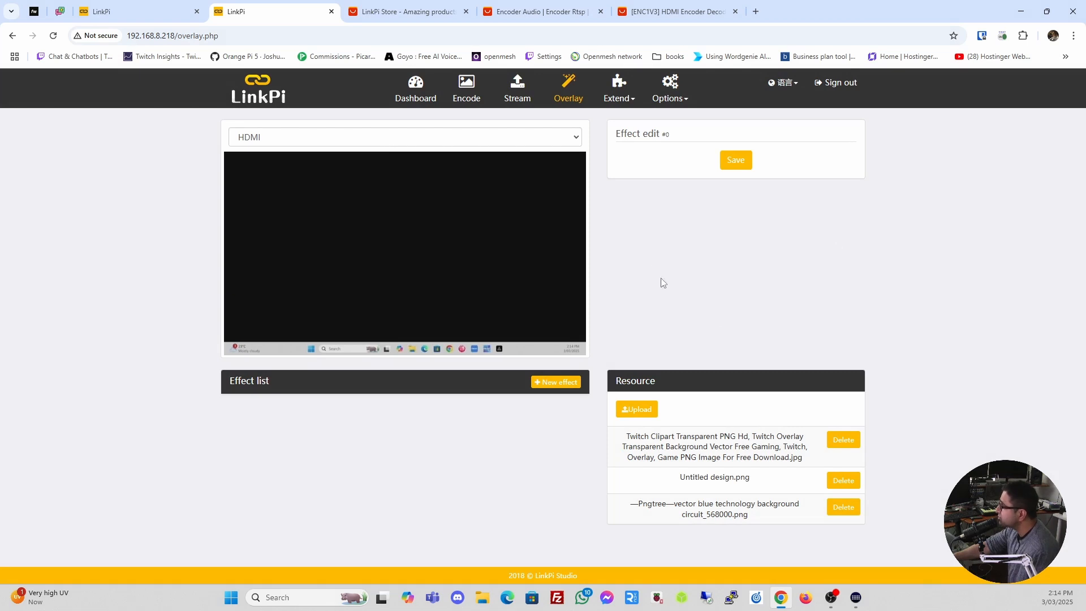
- Open the Video mix settings and go to the custom layout manager
click(622, 86)
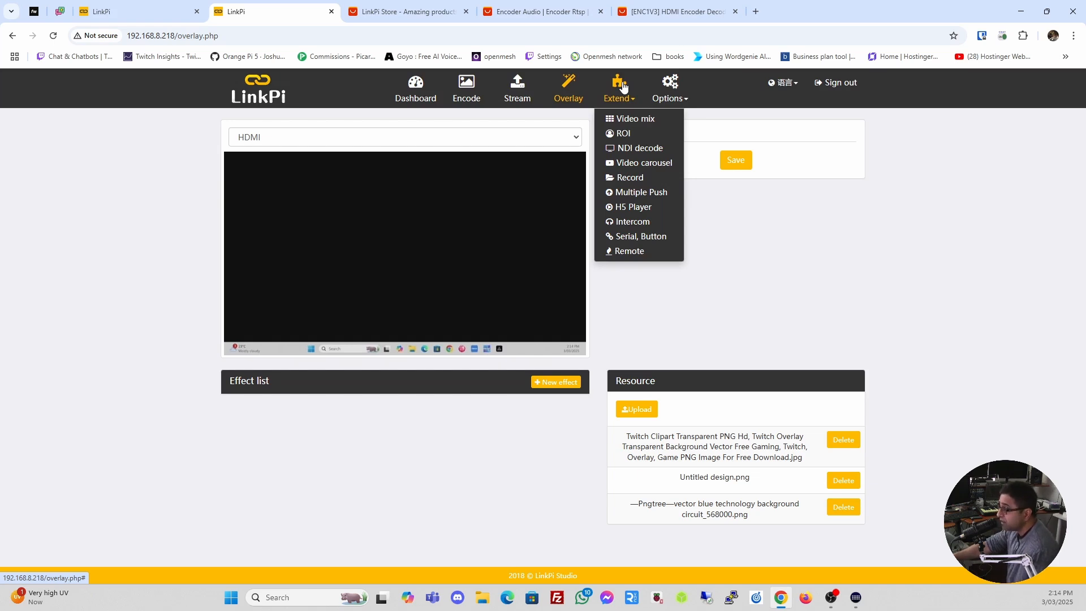
click(629, 118)
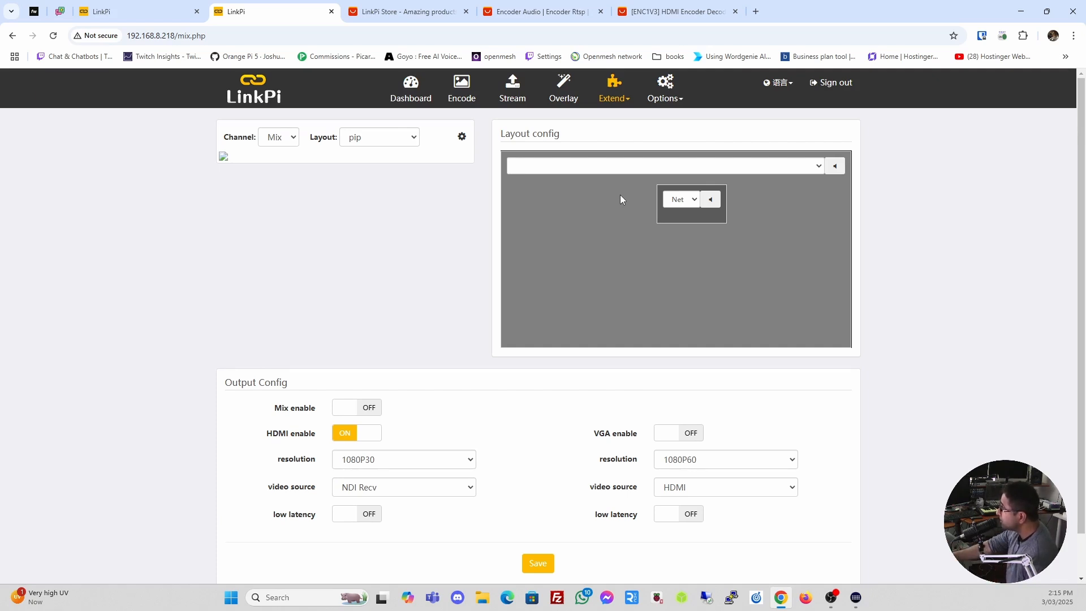
click(816, 166)
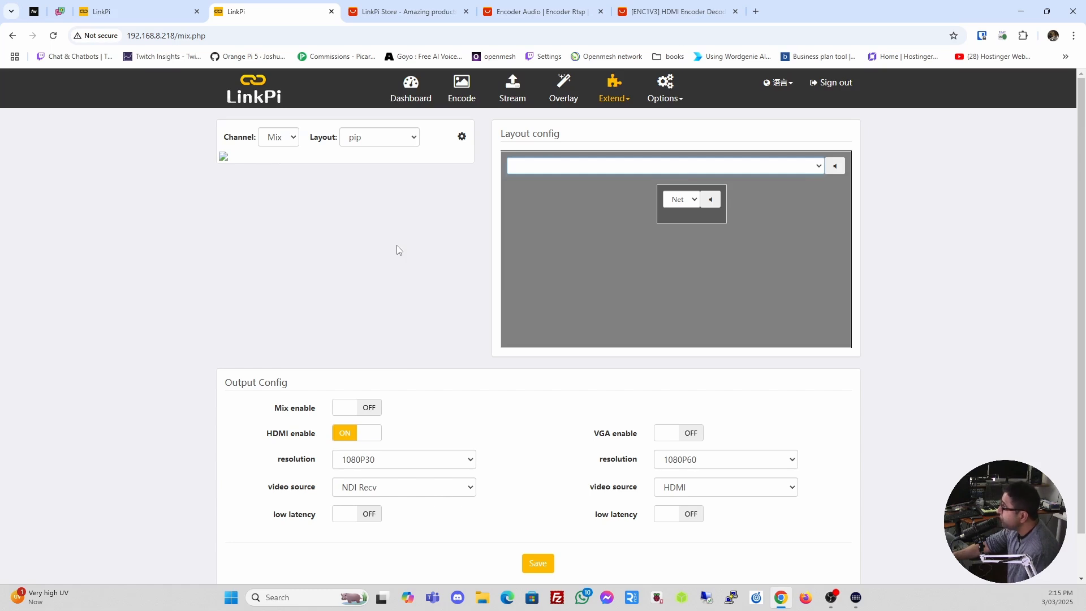
click(462, 139)
click(548, 346)
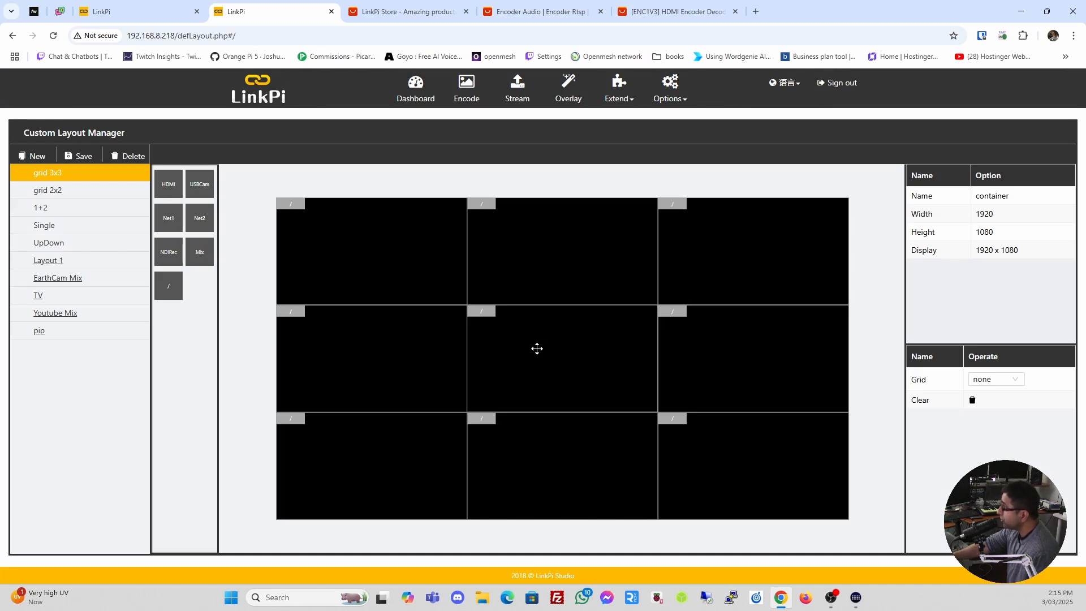
- View the grid 2x2 and 1+2 layouts, then open the new layout name prompt and cancel it
click(46, 194)
click(47, 211)
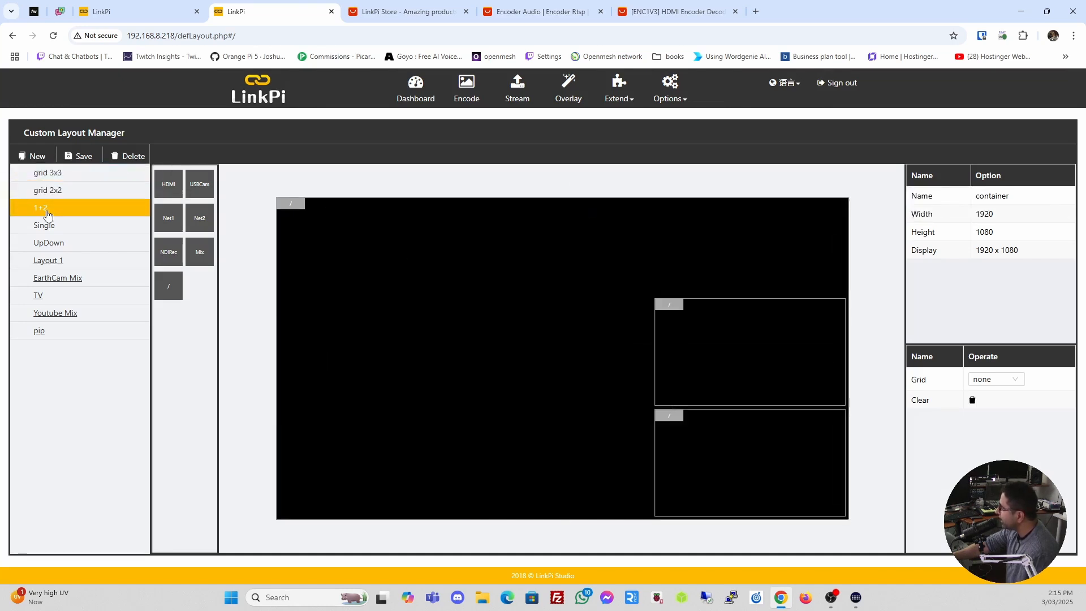
click(31, 157)
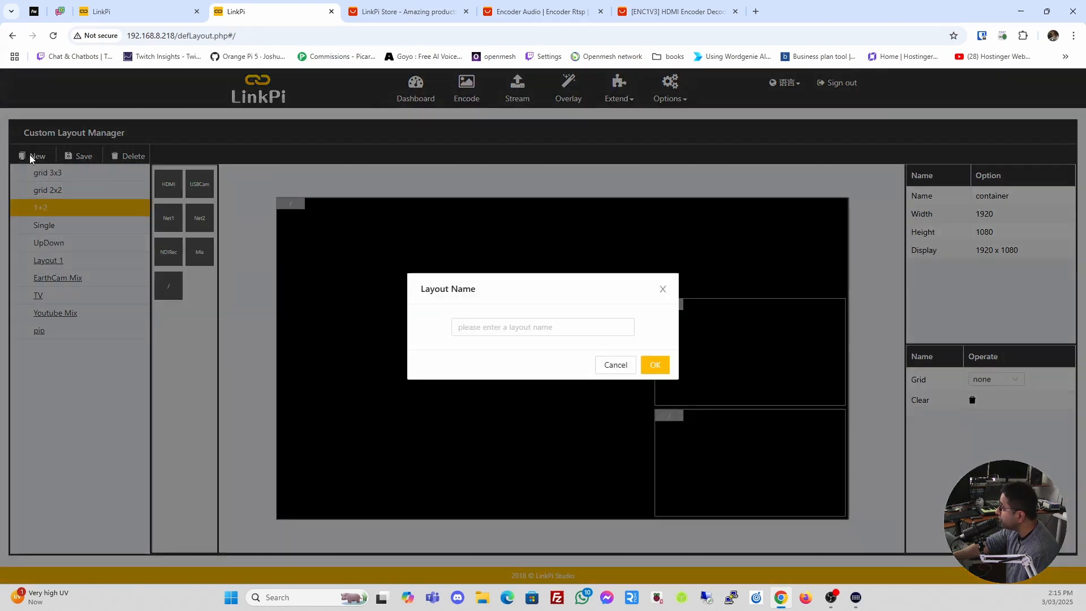
click(622, 369)
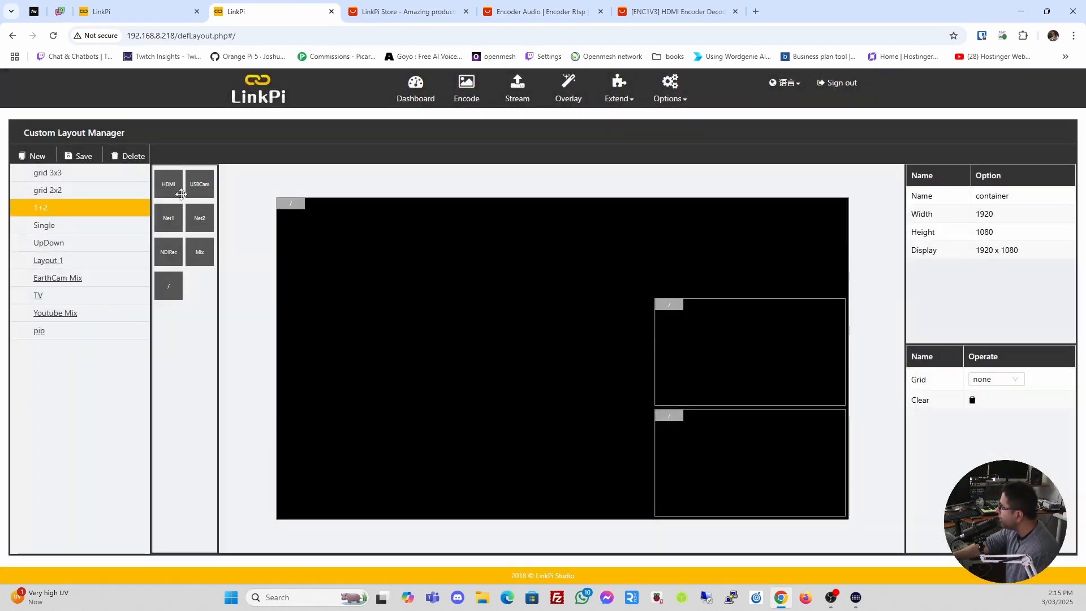
- Browse the Single, 1+2, Layout 1, EarthCam Mix, TV, Youtube Mix, pip and grid 3x3 layouts
click(49, 227)
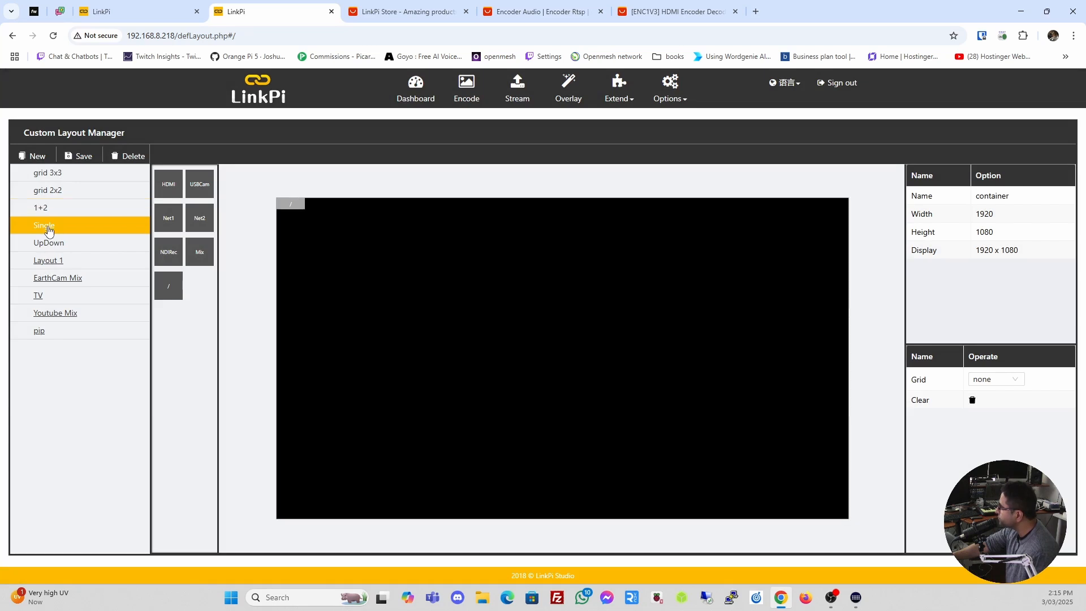
click(51, 215)
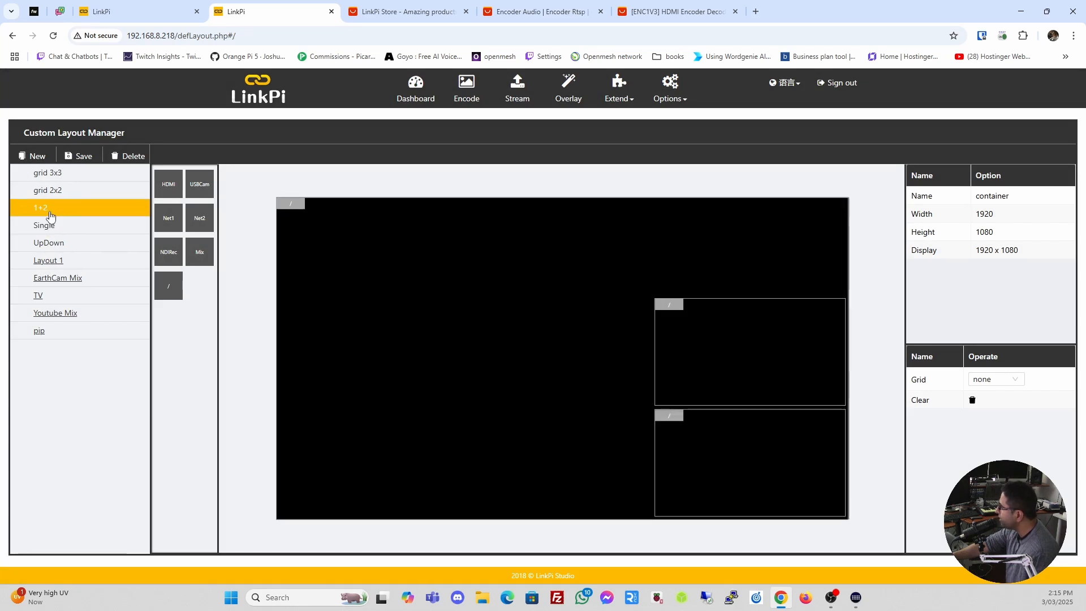
click(56, 260)
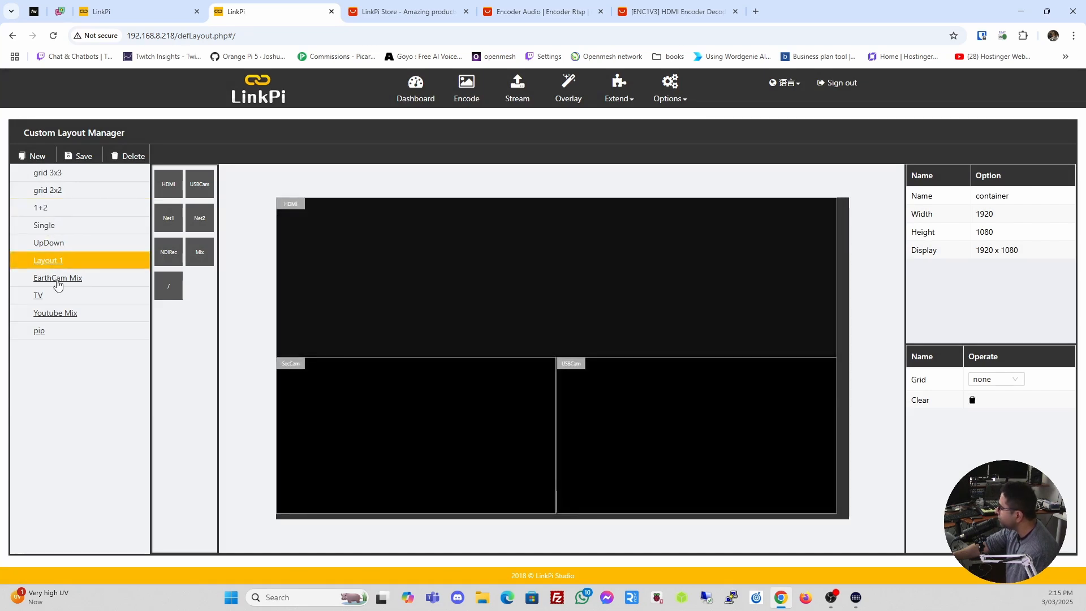
click(57, 280)
click(51, 298)
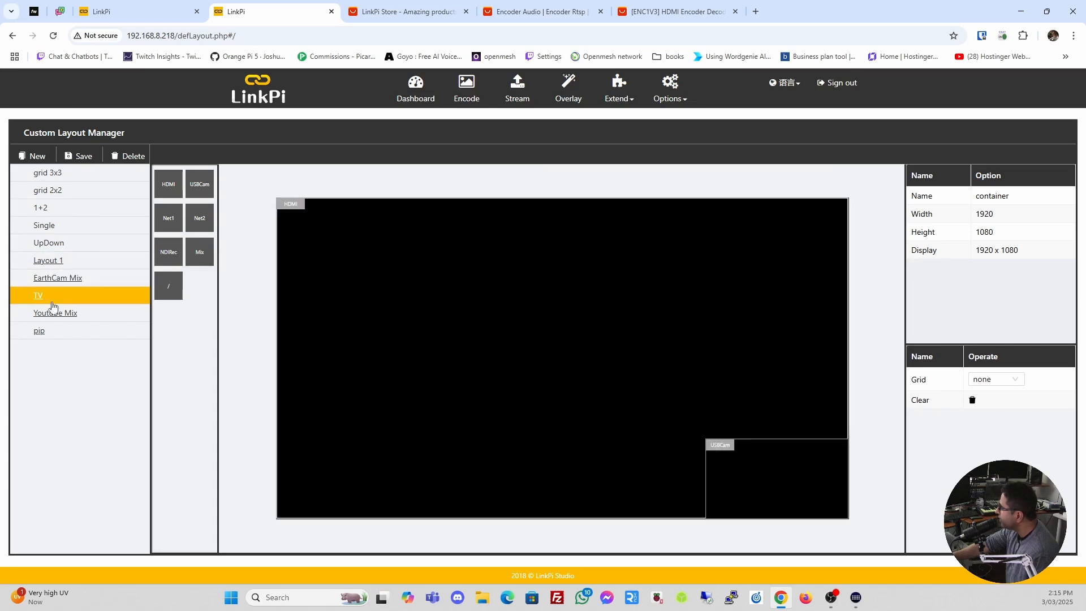
click(54, 315)
click(55, 335)
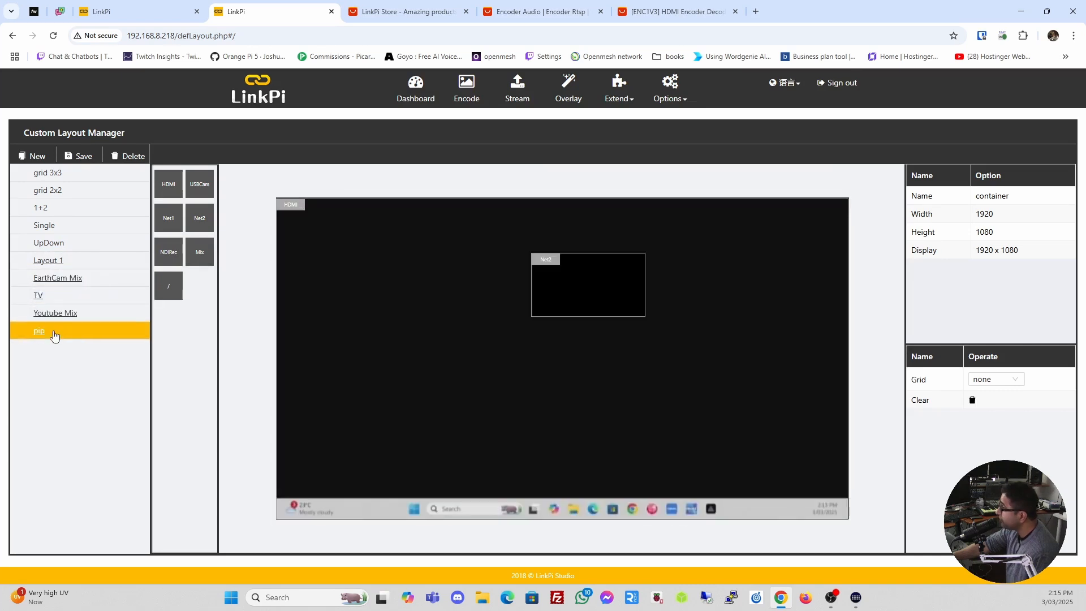
click(50, 174)
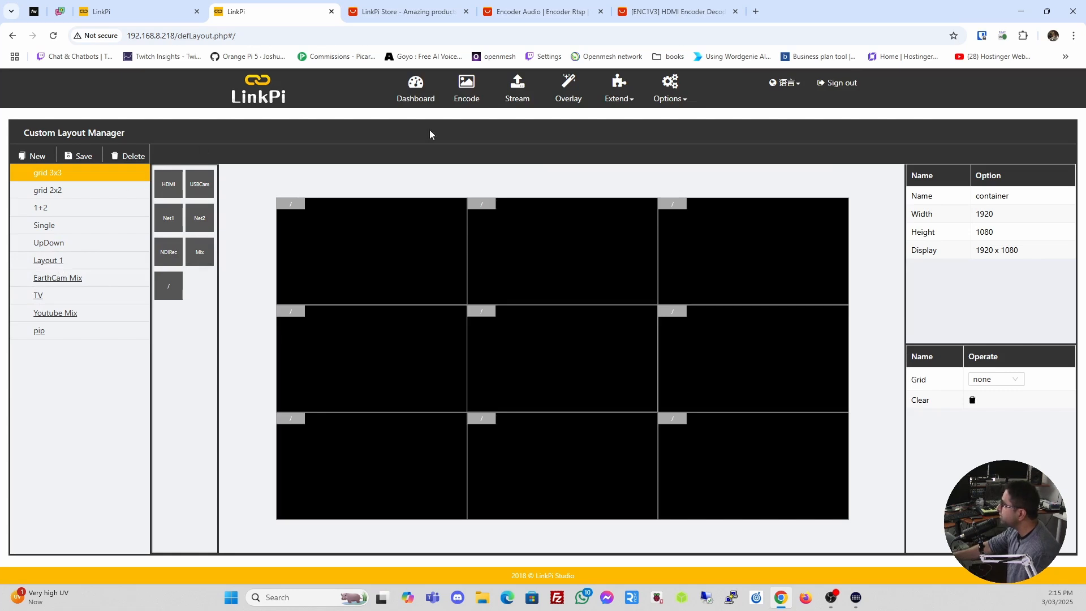
- Leave the layout manager through the dashboard and return to the Video mix settings
click(255, 93)
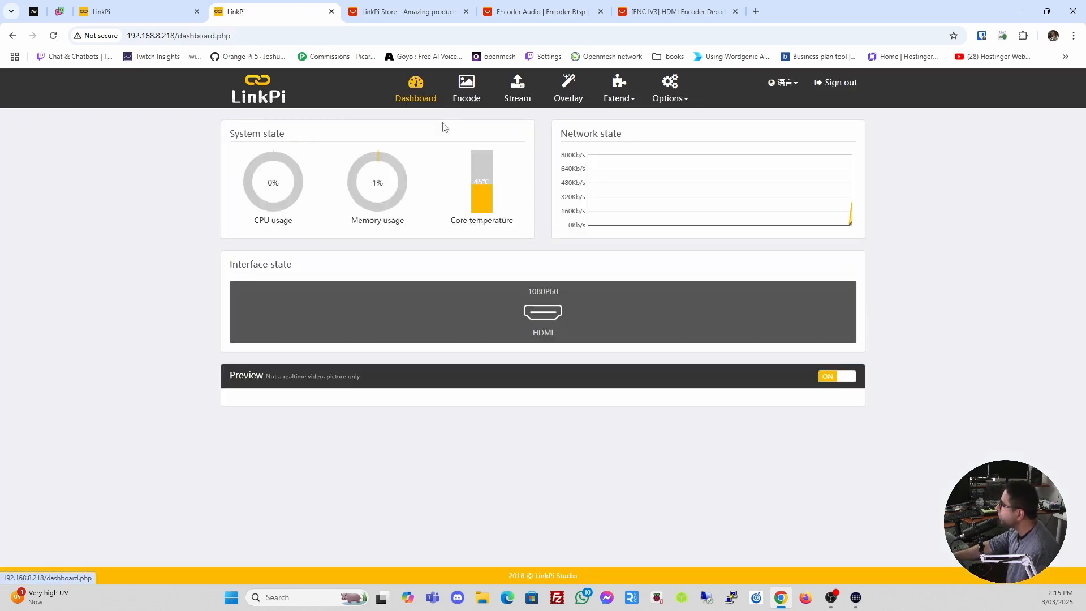
click(606, 107)
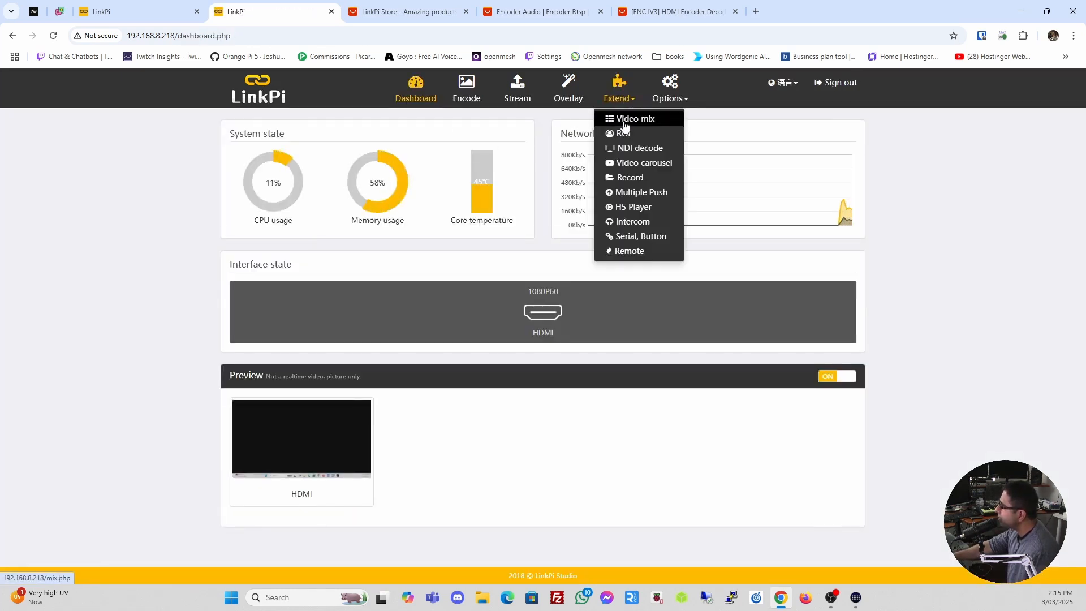
click(622, 115)
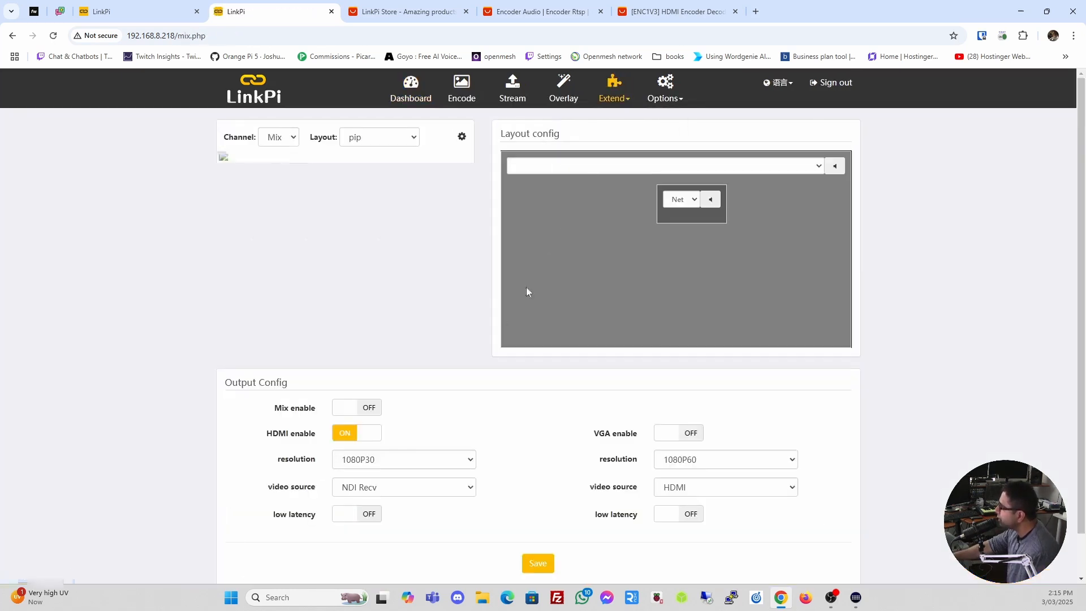
- Set the pip layout's full-frame source to HDMI and check the source choices of its small inset window
click(819, 166)
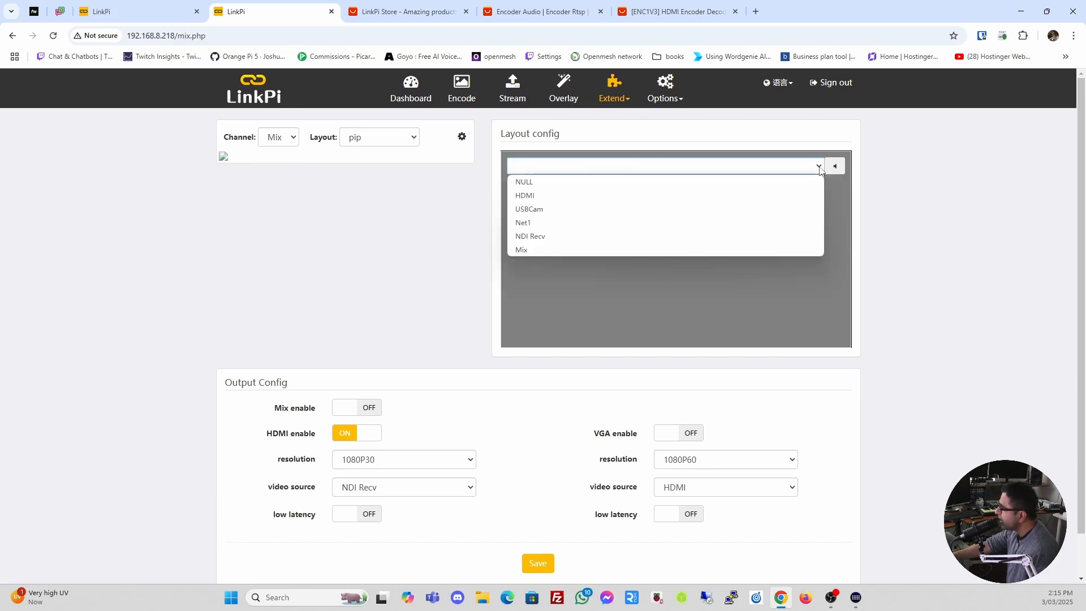
click(804, 195)
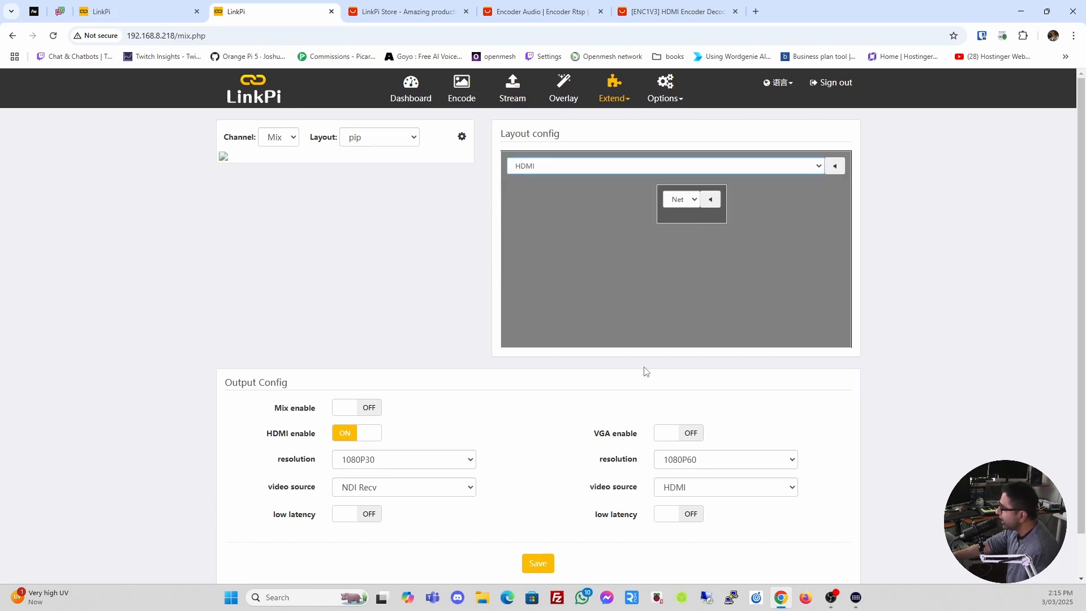
click(683, 199)
click(715, 219)
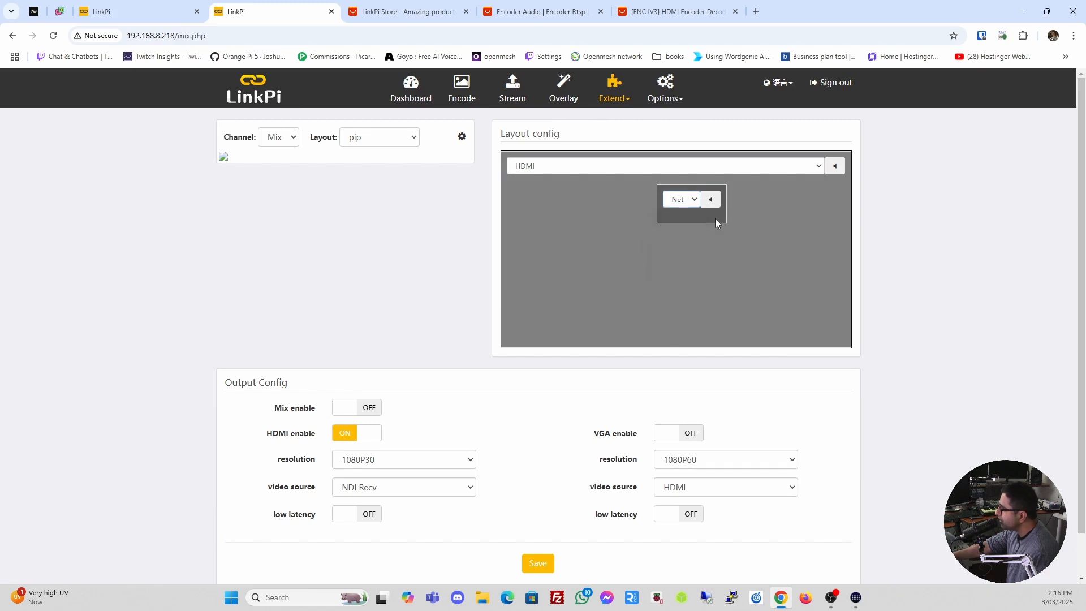
click(655, 243)
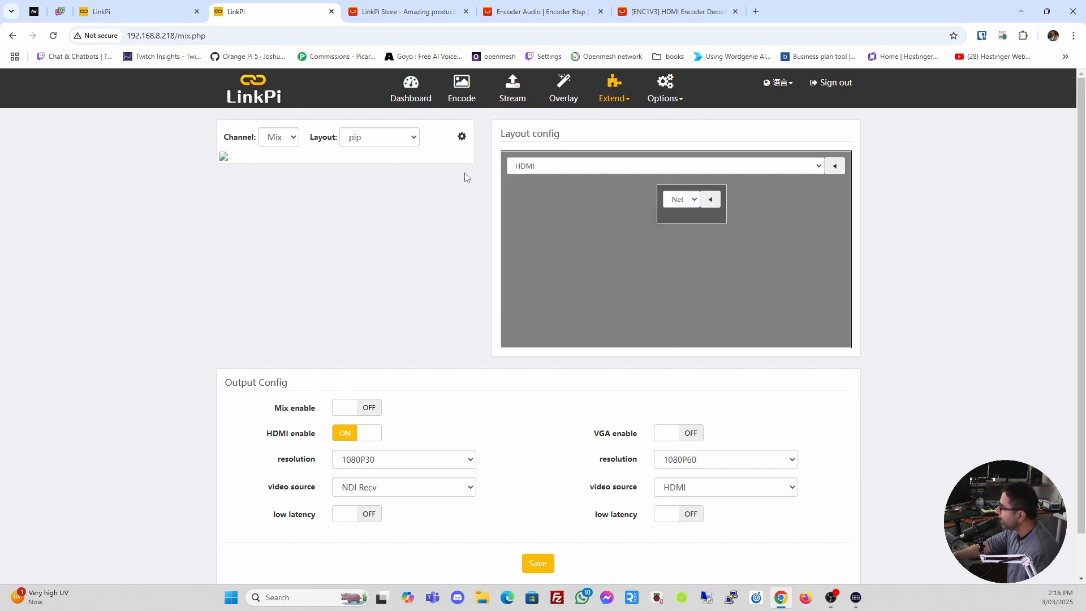
- Open the custom layout manager and inspect the first two cells in the upper row of the grid 3x3 layout
click(463, 139)
click(553, 352)
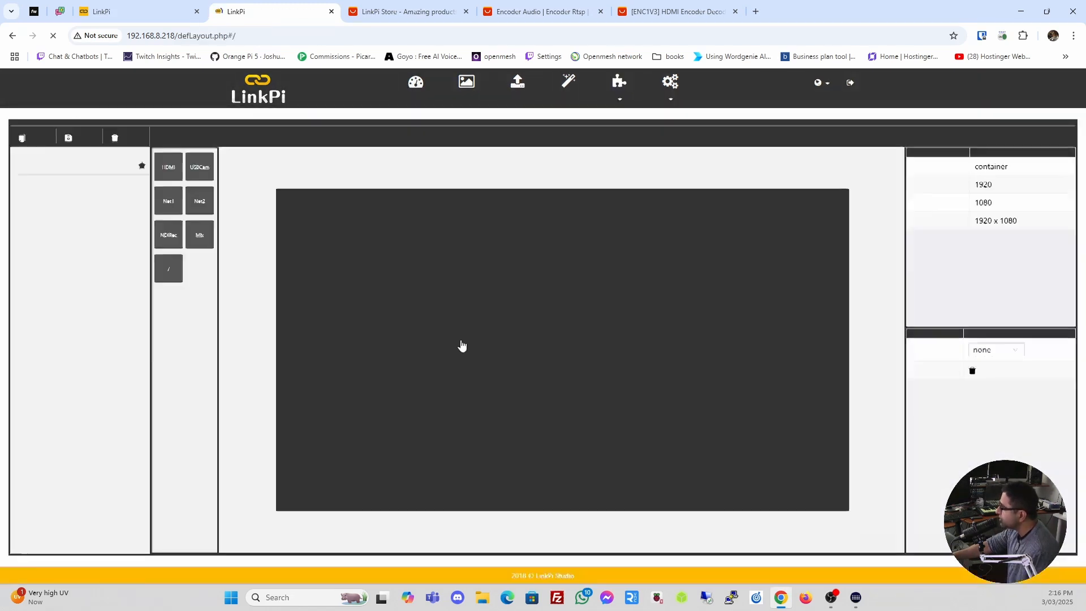
mouse_move(375, 252)
mouse_down()
mouse_move(478, 305)
mouse_move(420, 265)
mouse_move(374, 253)
mouse_up()
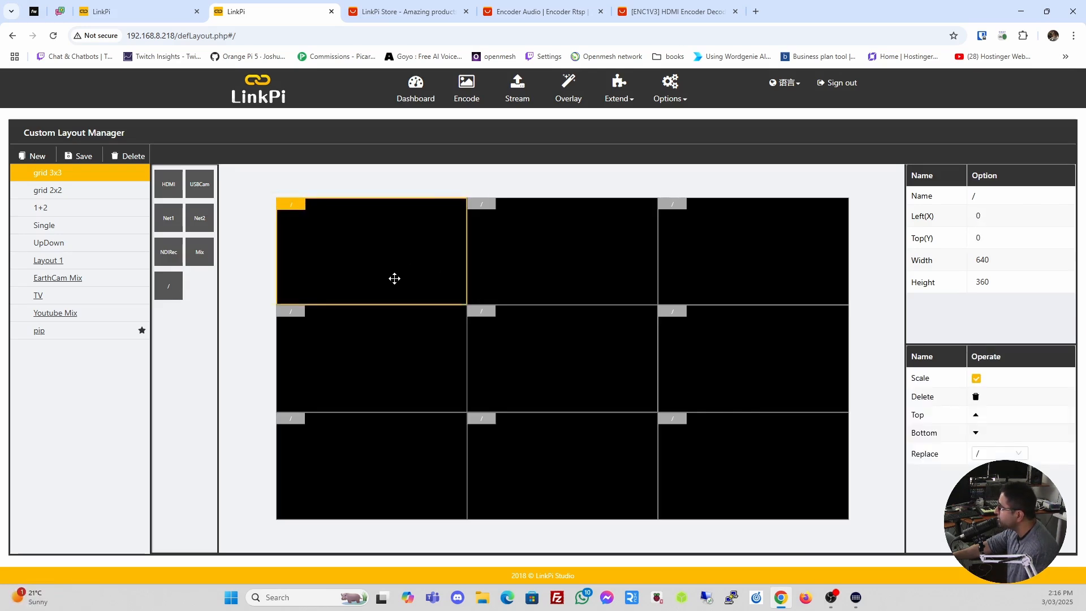
click(558, 251)
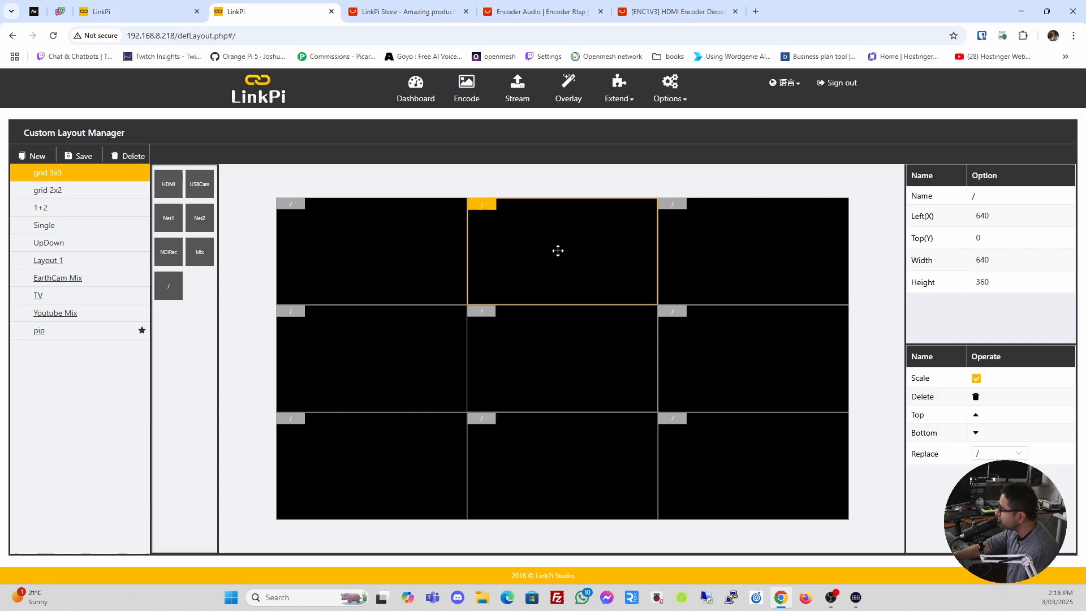
click(404, 219)
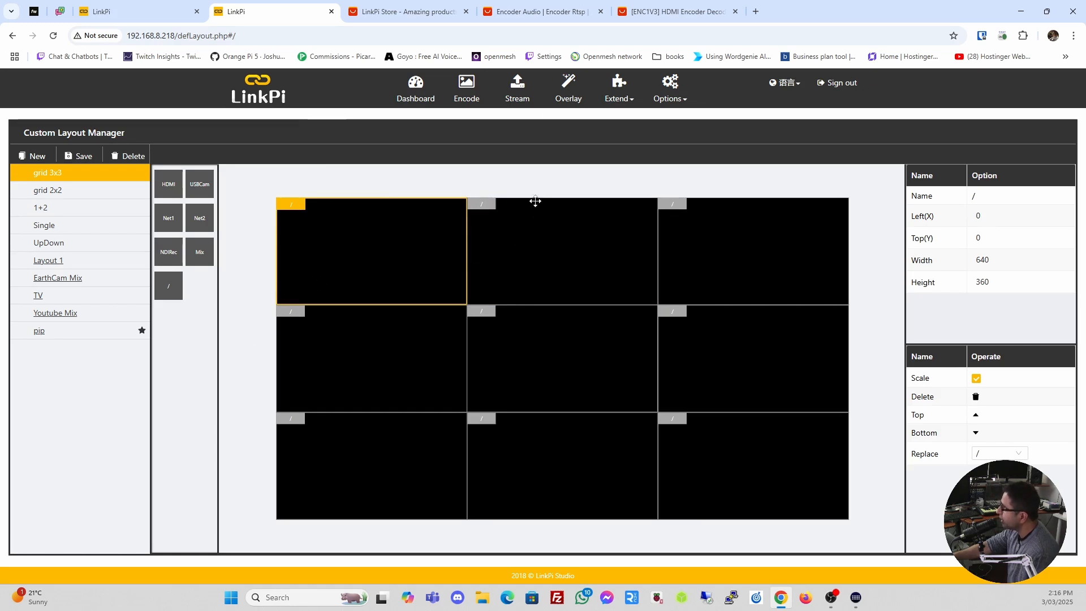
- View the ROI settings page and the NDI decode configuration page
click(618, 90)
click(622, 134)
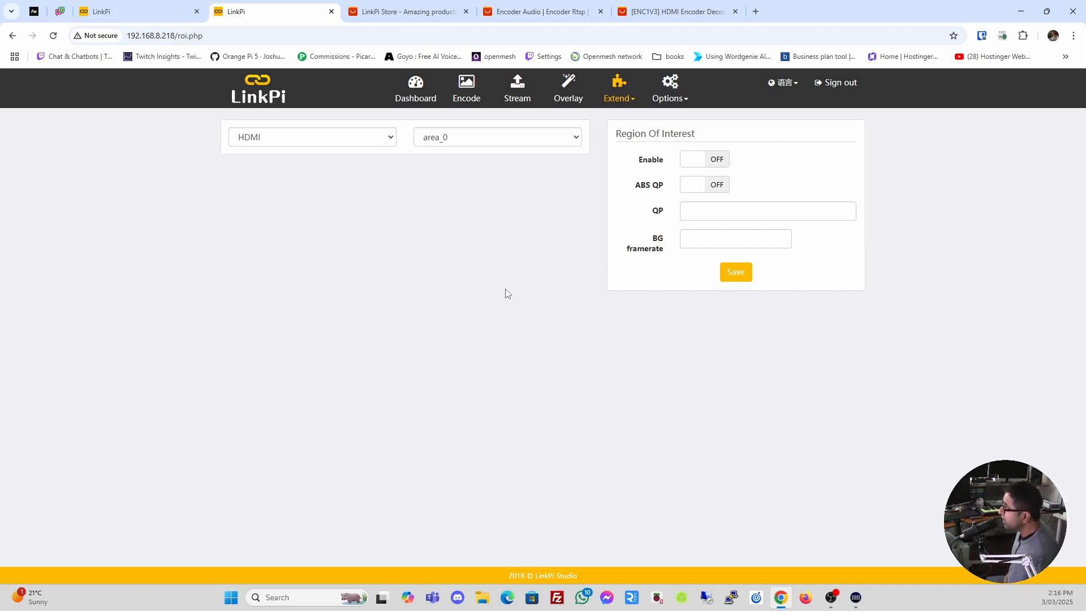
click(619, 103)
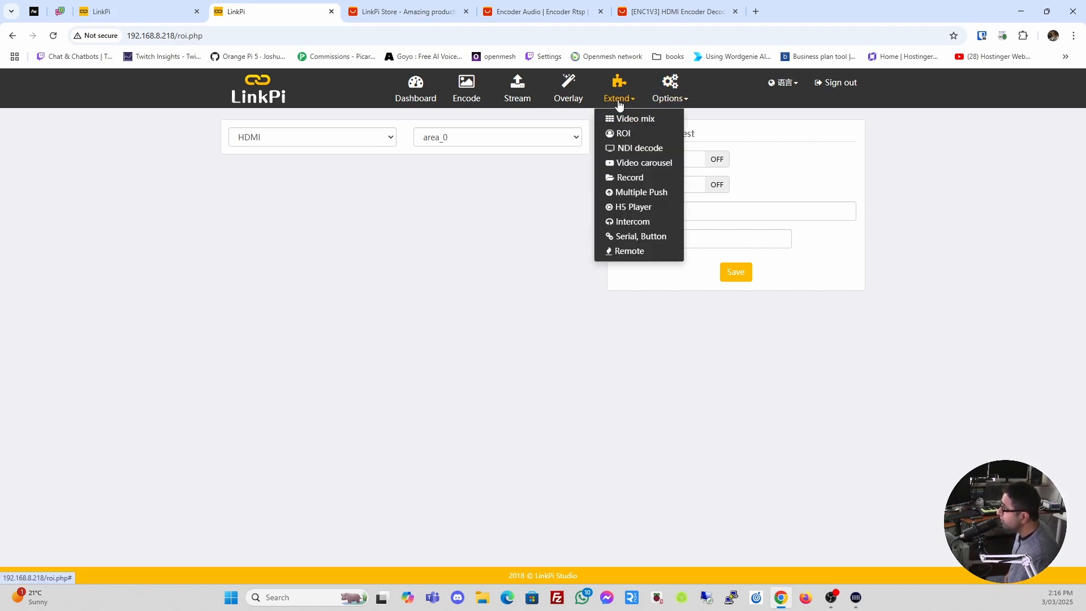
click(622, 147)
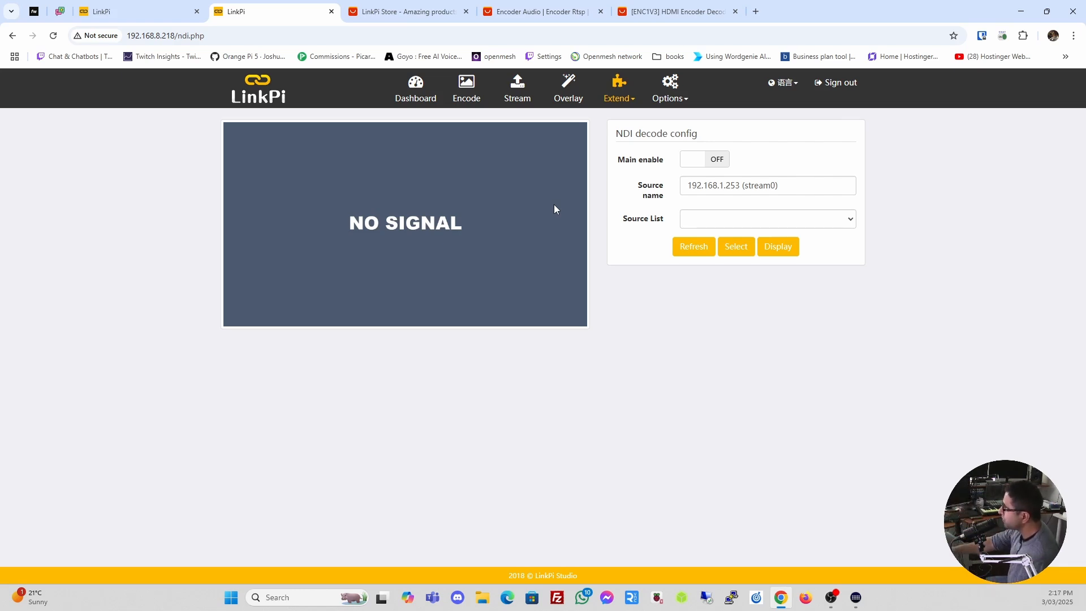
- View the Video carousel page with its file selection choices, then open the Record configuration
click(616, 101)
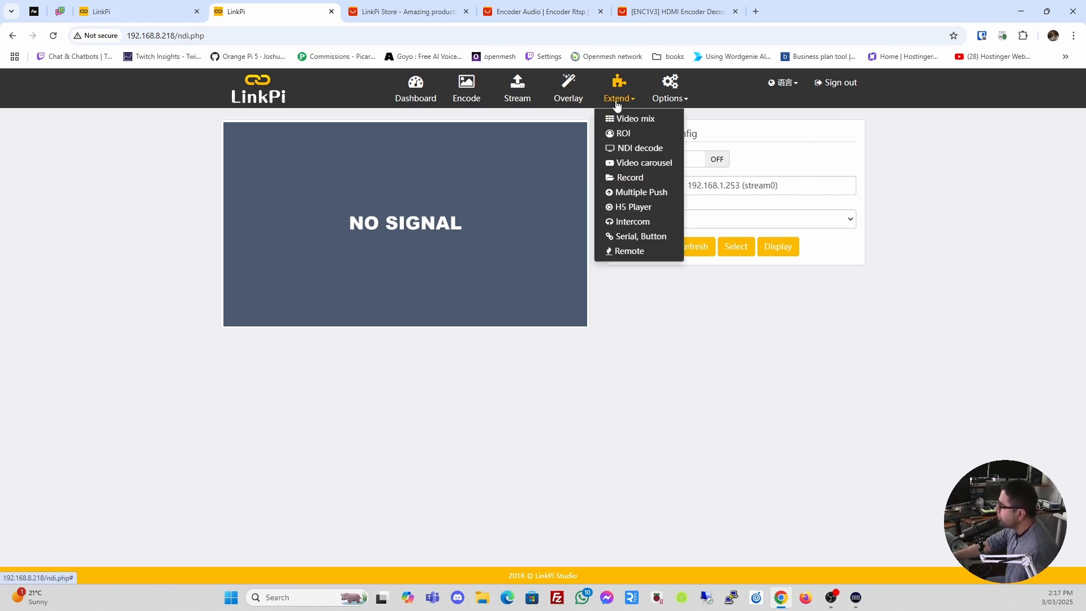
click(624, 164)
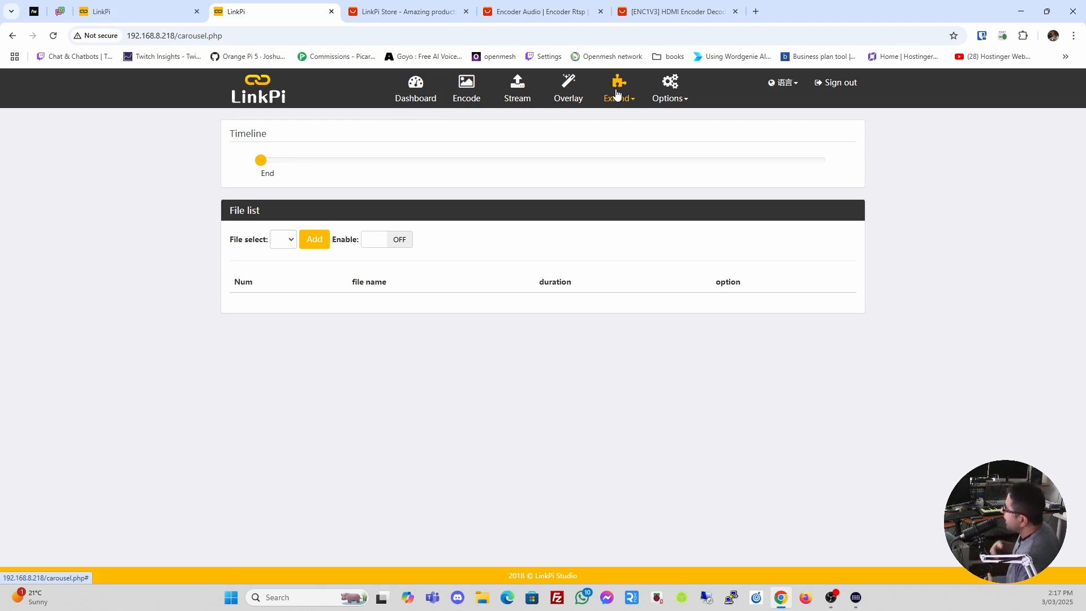
click(290, 239)
click(293, 240)
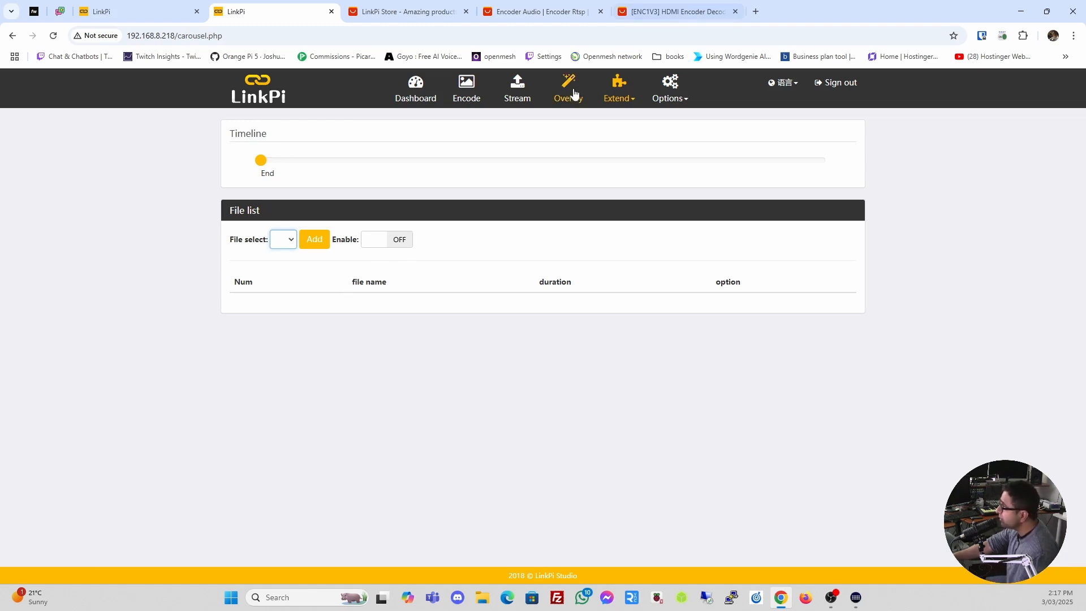
click(614, 99)
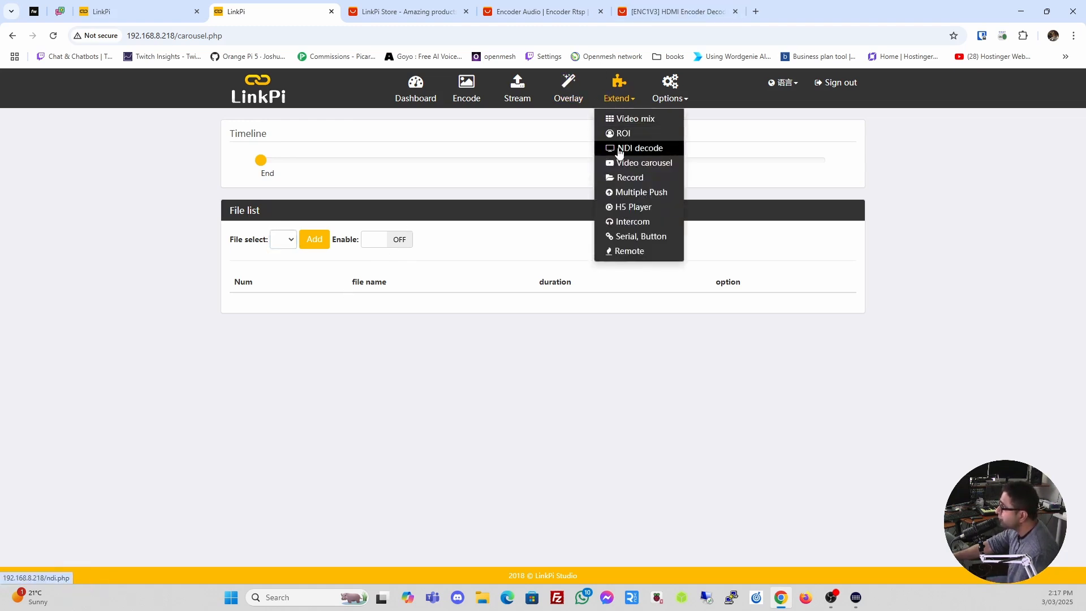
click(625, 177)
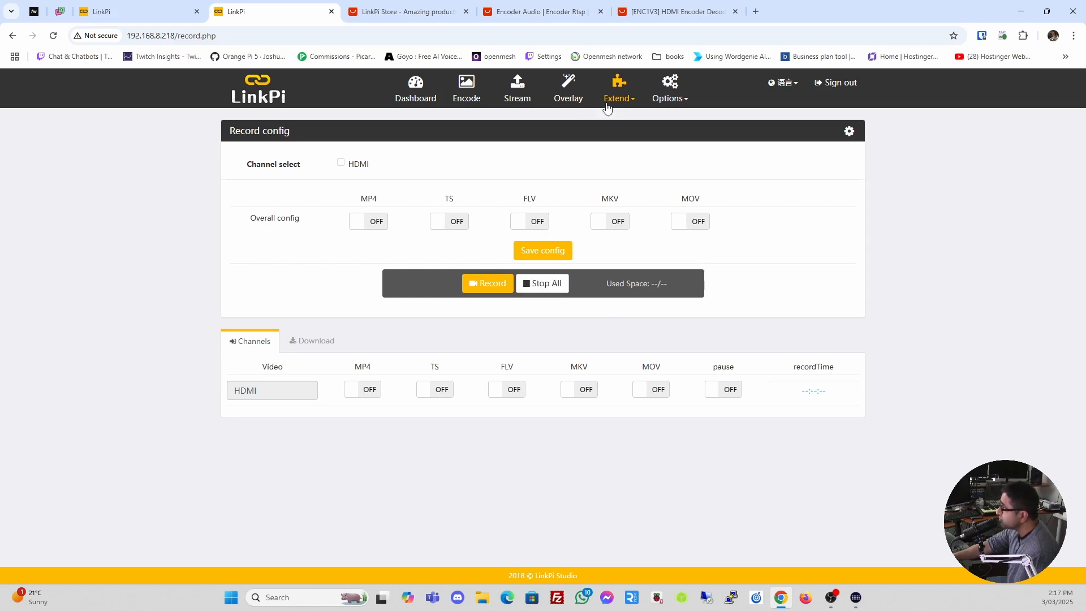
- Open the Intercom settings and view the mode choices of the director software hook
click(627, 96)
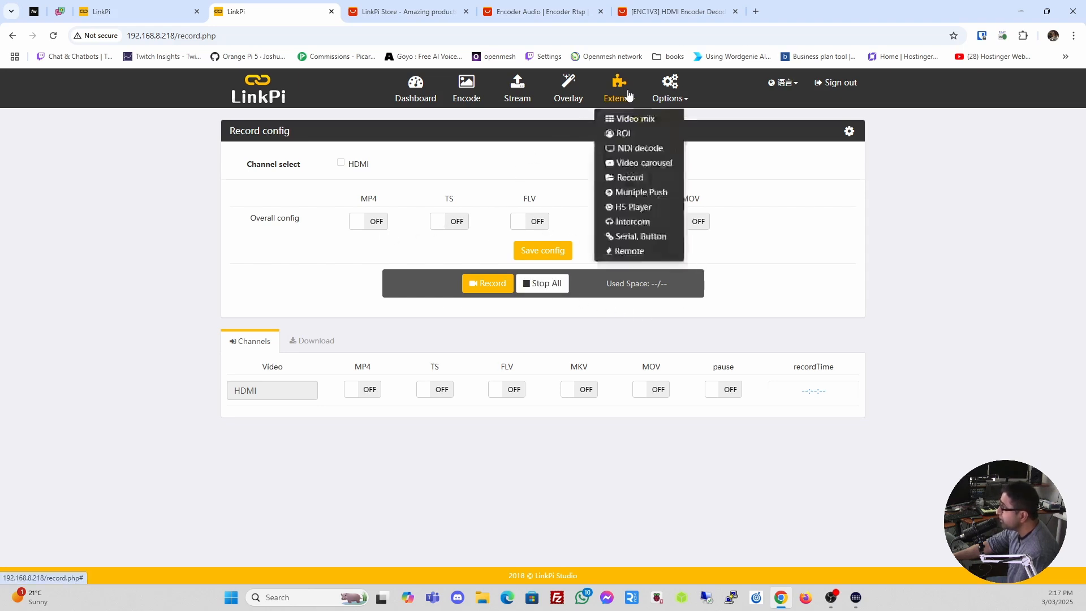
click(625, 222)
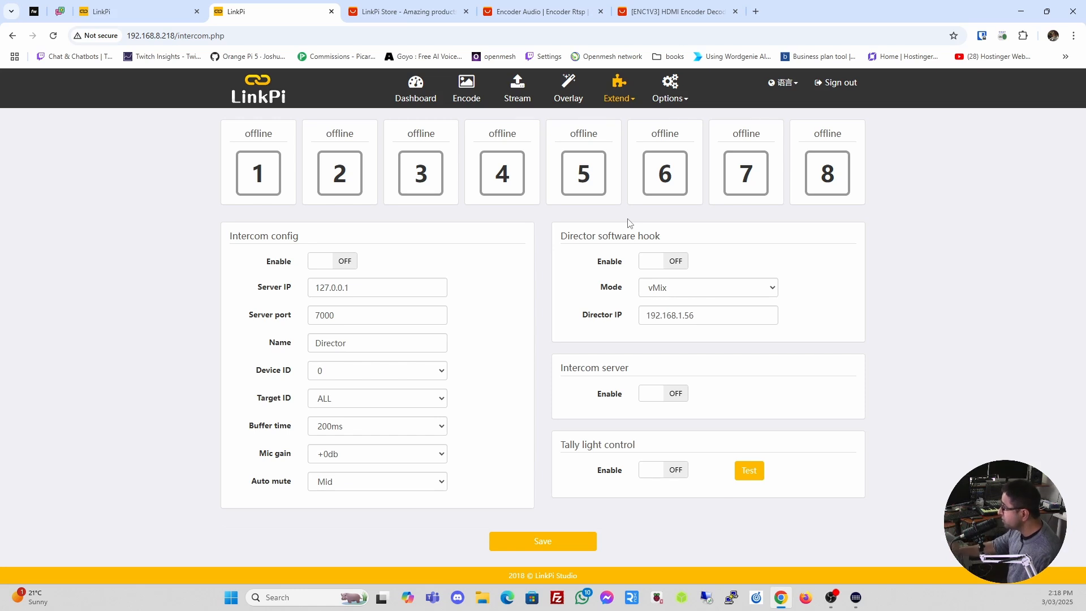
click(773, 288)
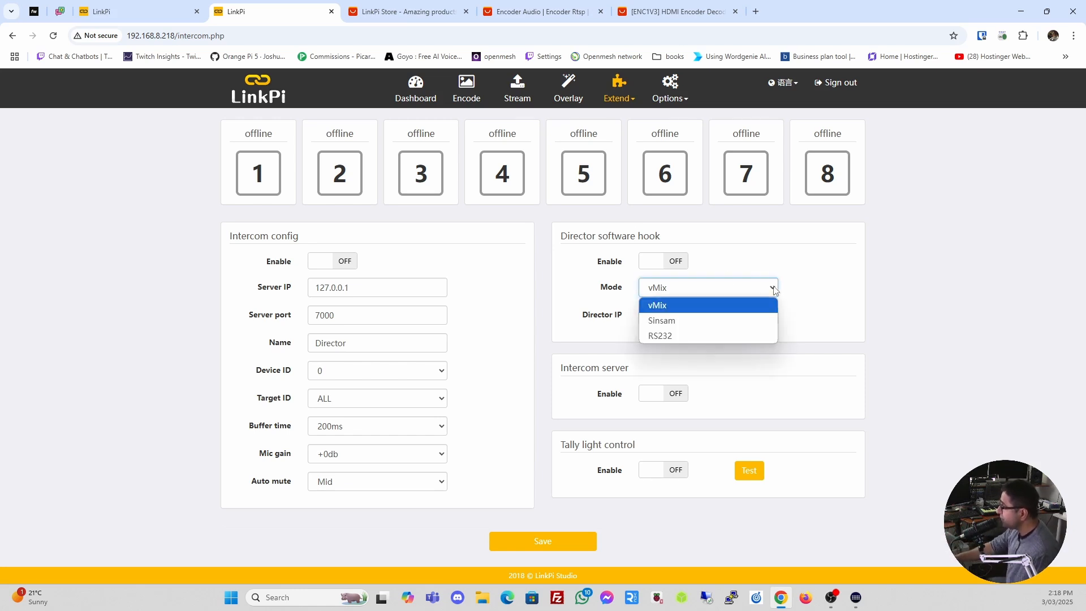
click(773, 288)
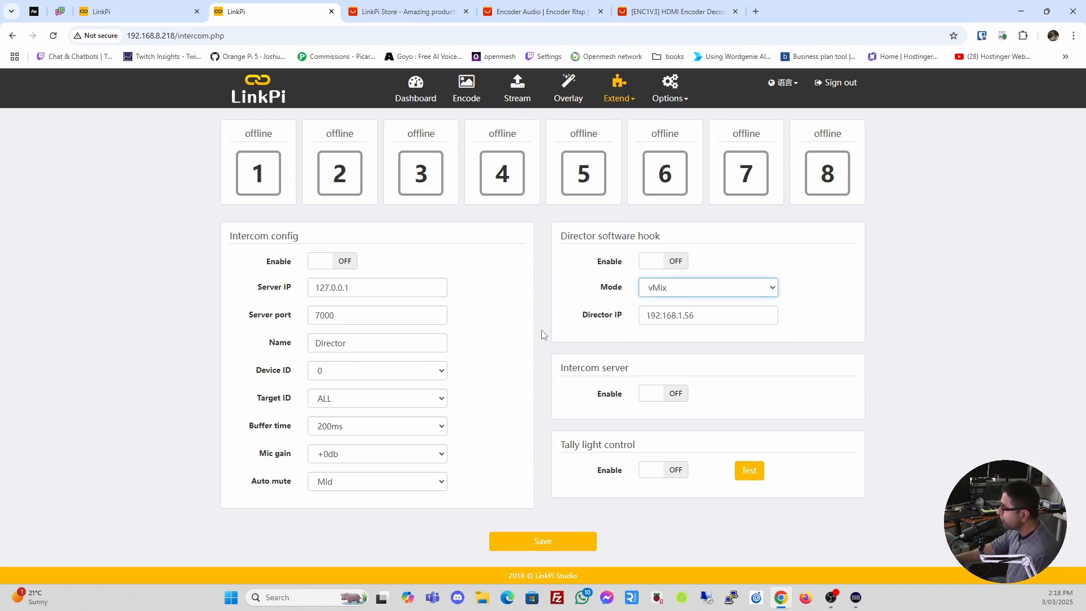
- View the Serial, Button settings and look through the Remote page's button feature assignments
click(618, 92)
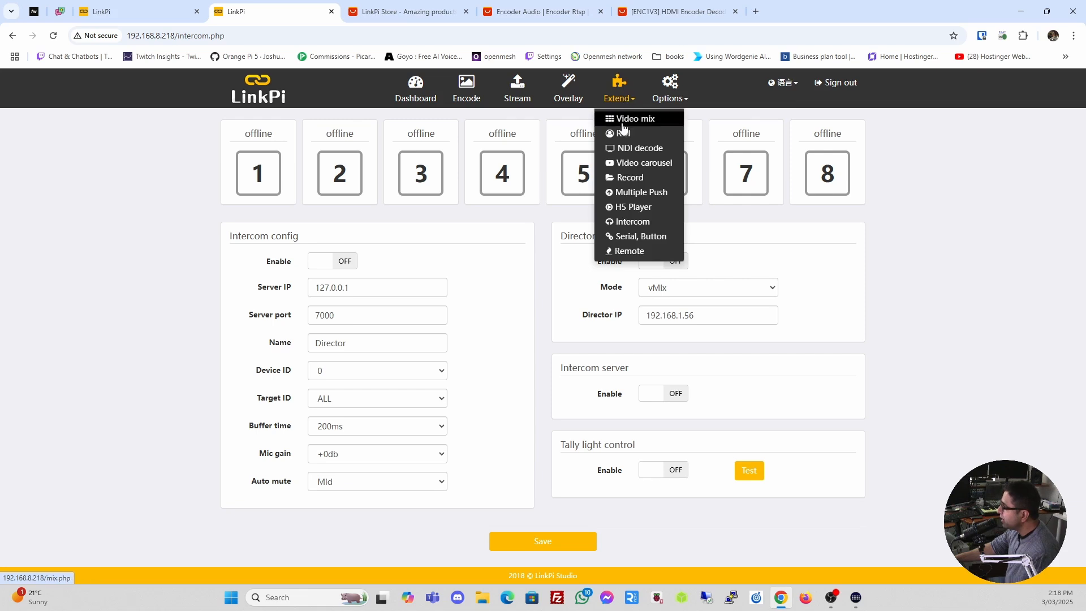
click(628, 242)
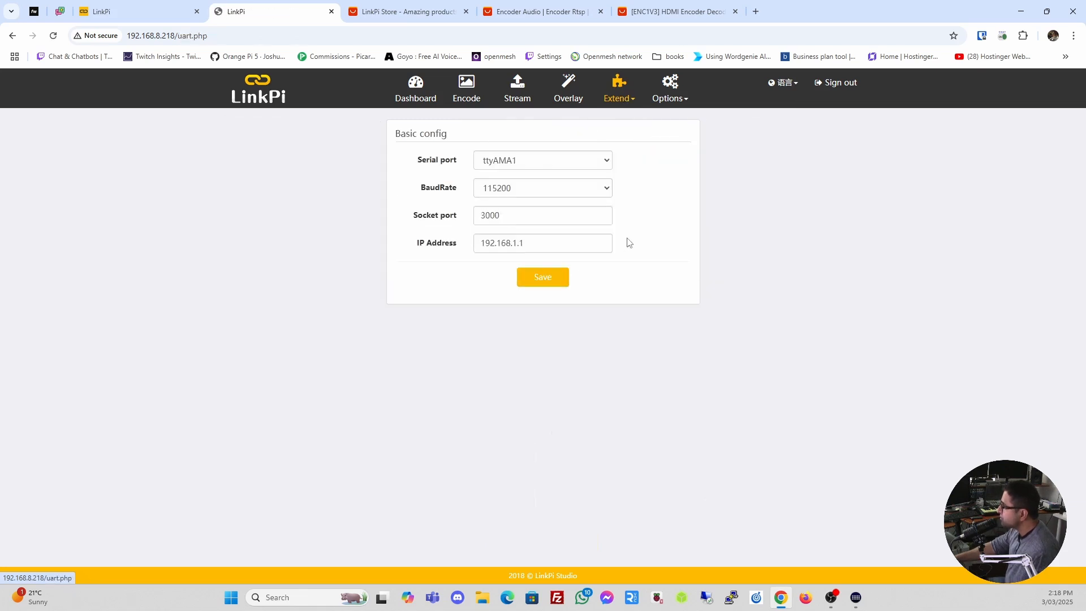
click(620, 104)
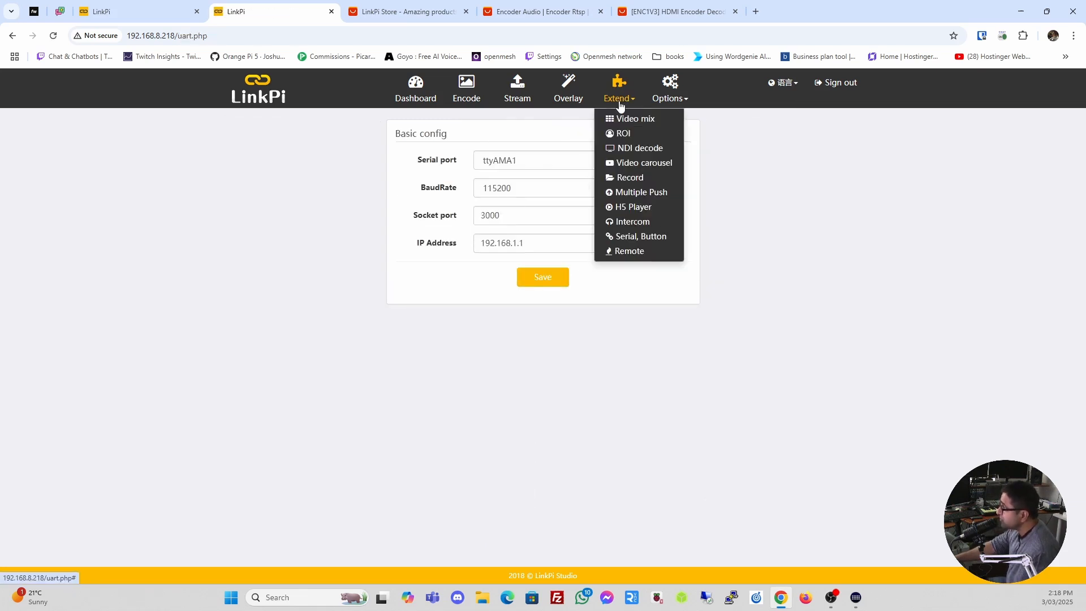
click(628, 251)
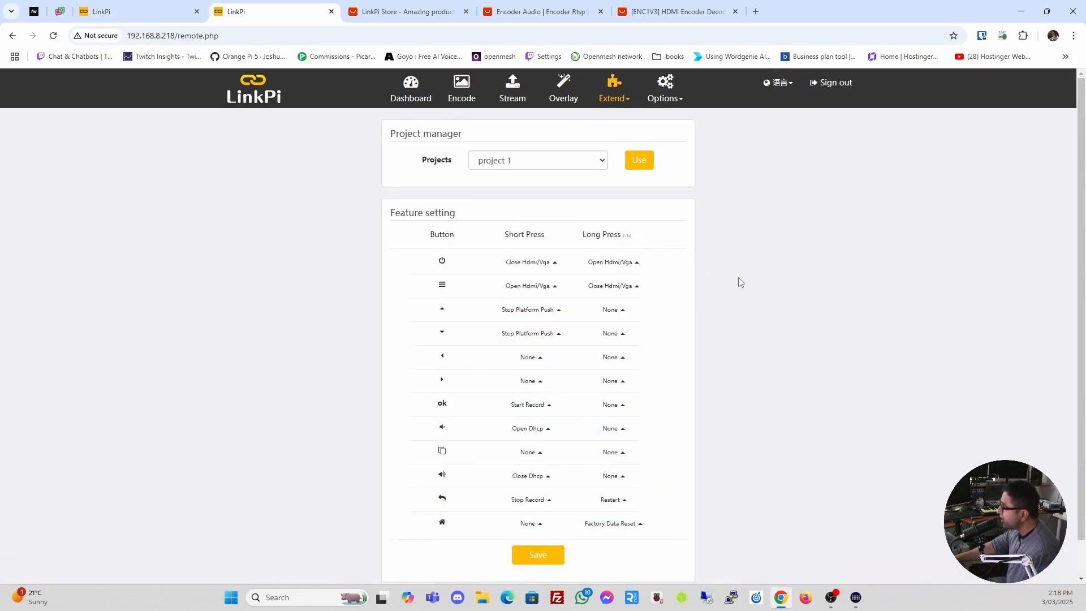
scroll(739, 282, down, 1)
scroll(740, 282, up, 1)
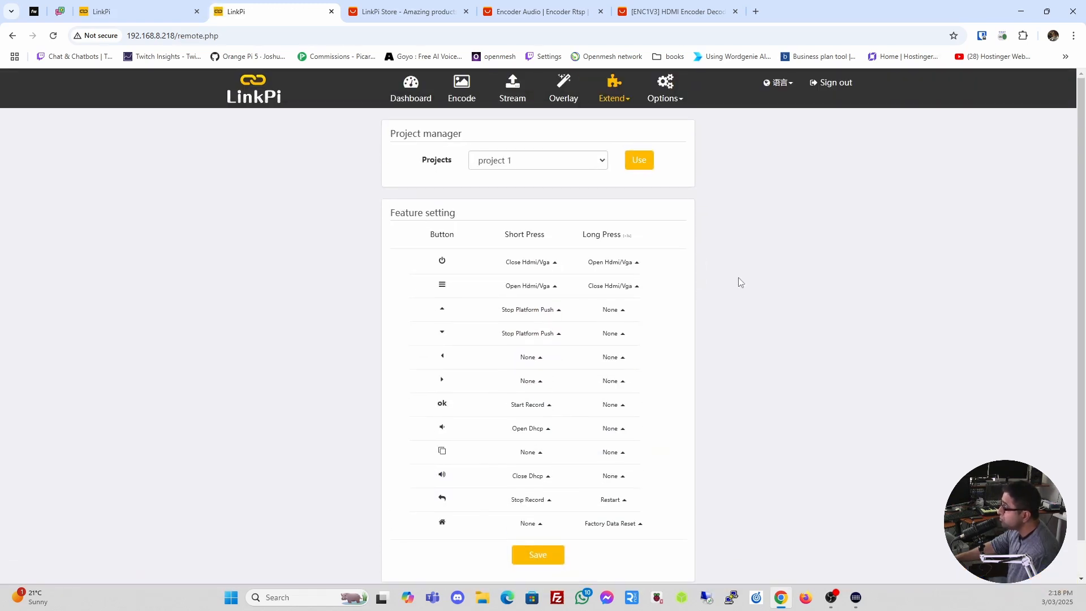
- Open the Multiple Push page and look through its full list of push destinations
click(620, 100)
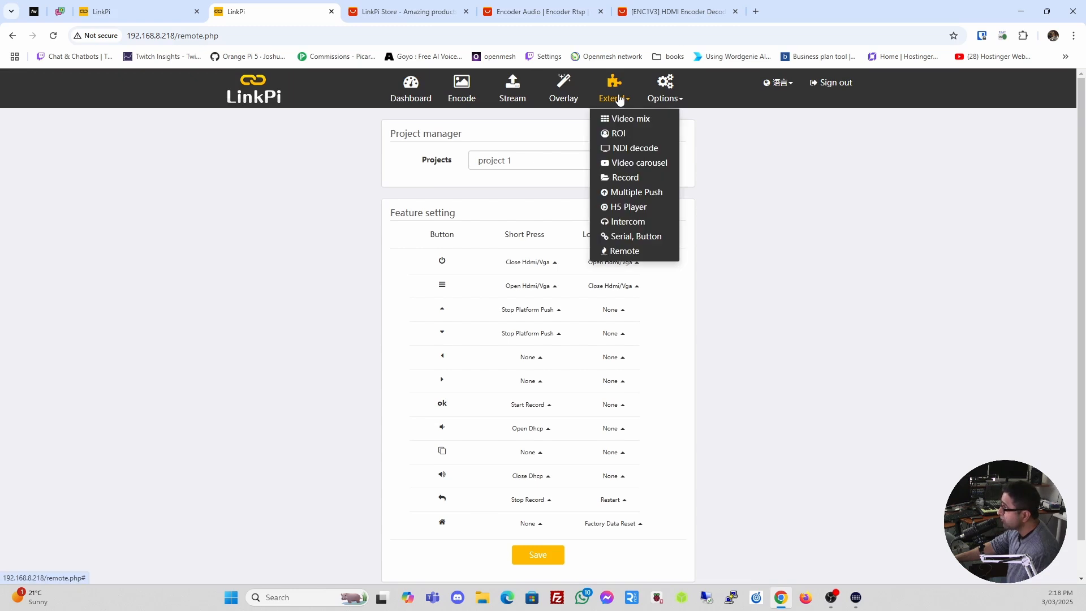
click(627, 193)
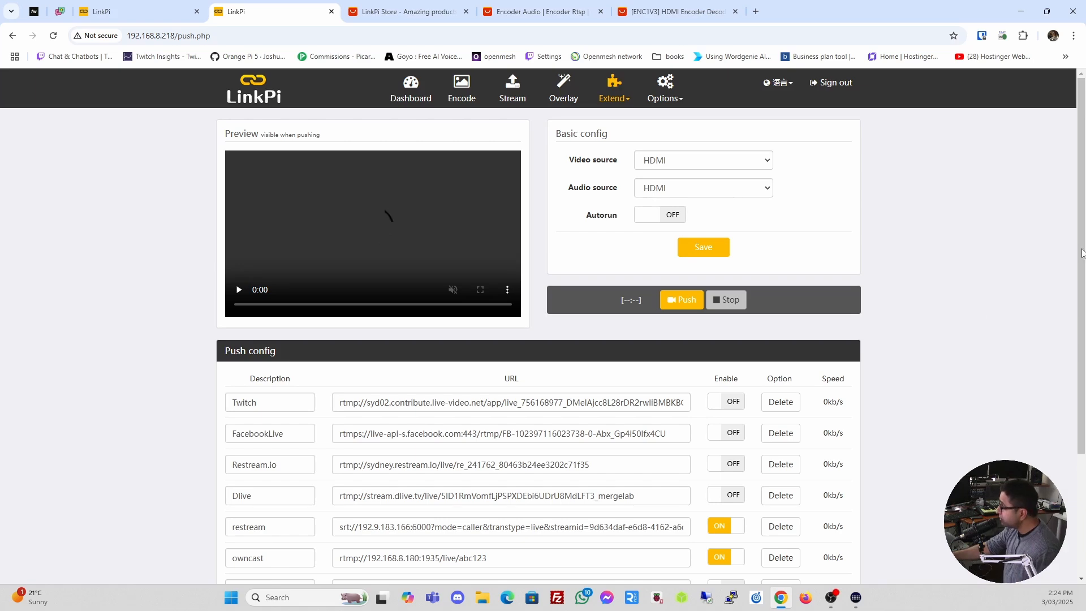
scroll(1038, 321, down, 3)
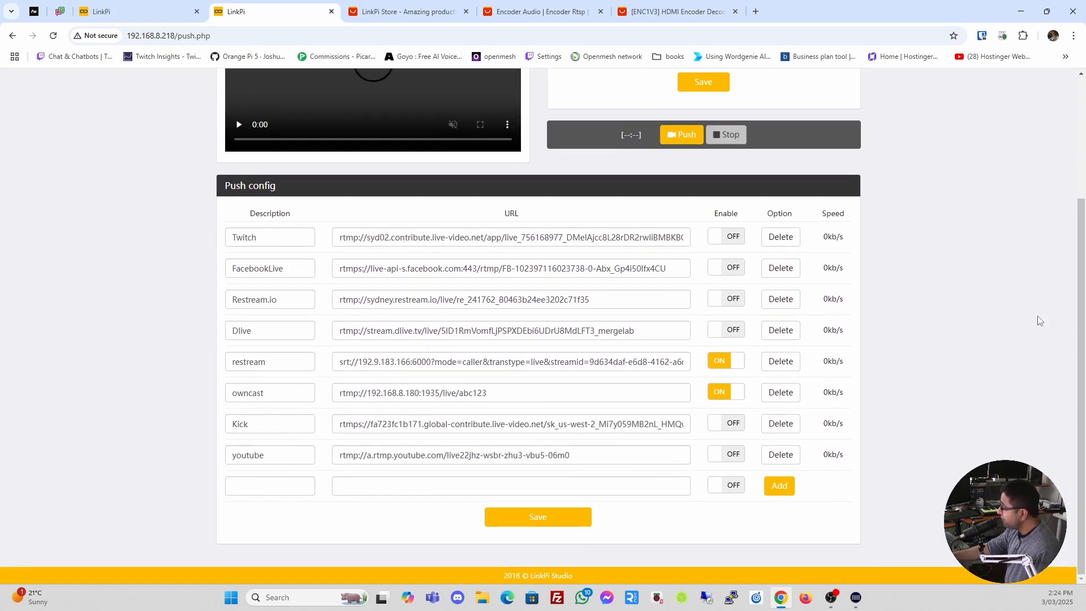
scroll(1037, 316, up, 3)
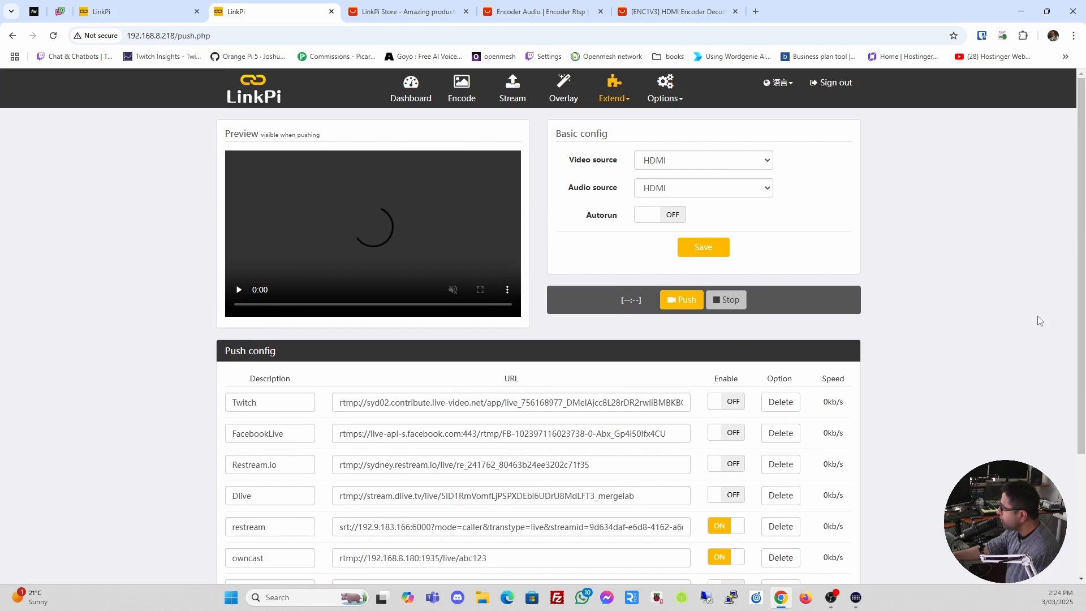
- Revisit the dashboard and the Encode settings, then return to the dashboard to view the system state
click(412, 90)
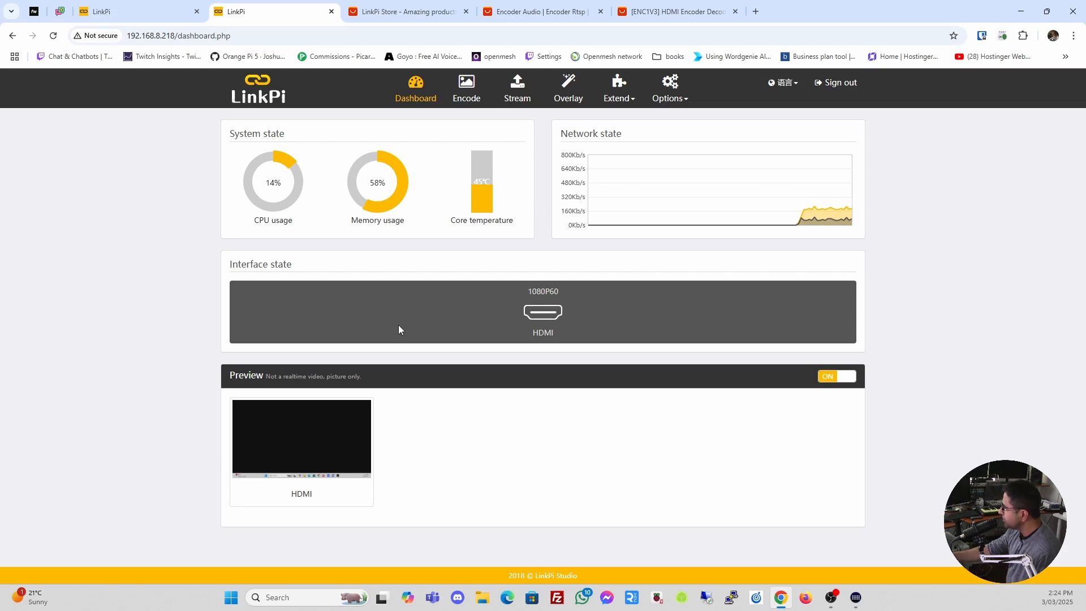
click(466, 88)
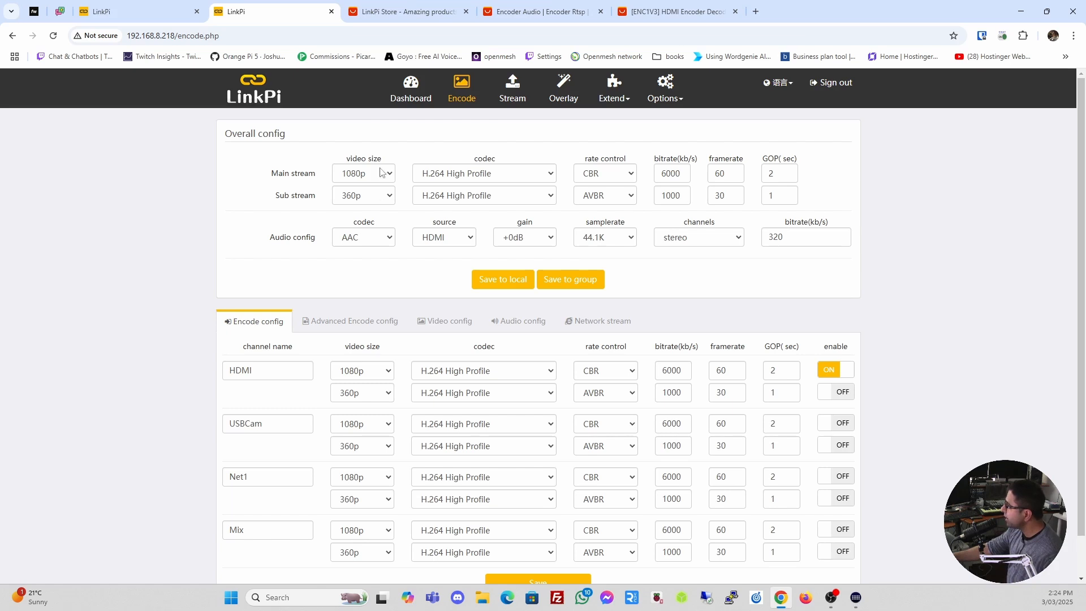
click(396, 101)
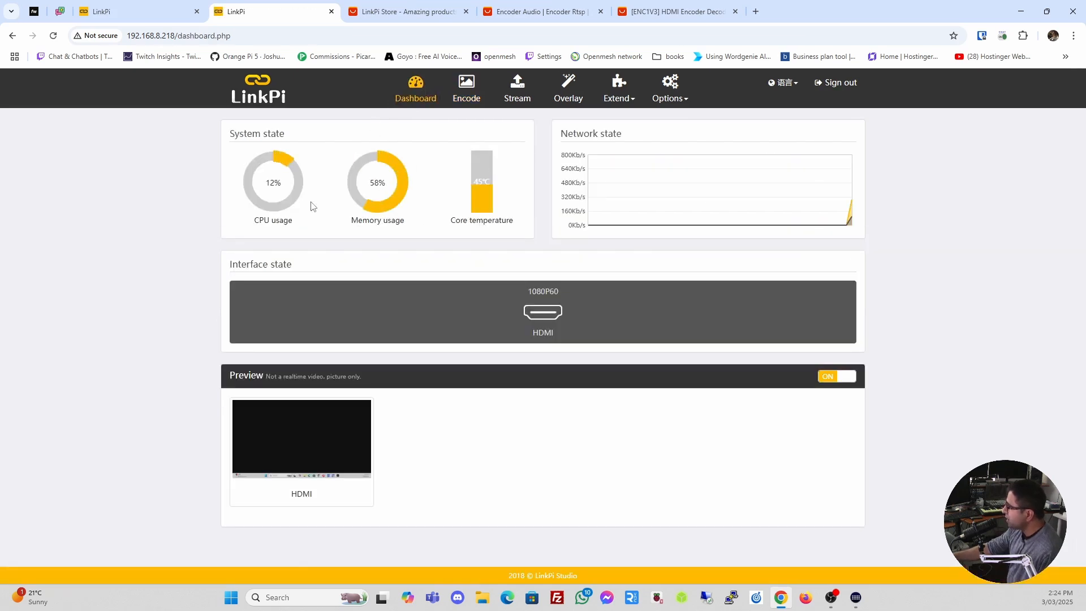